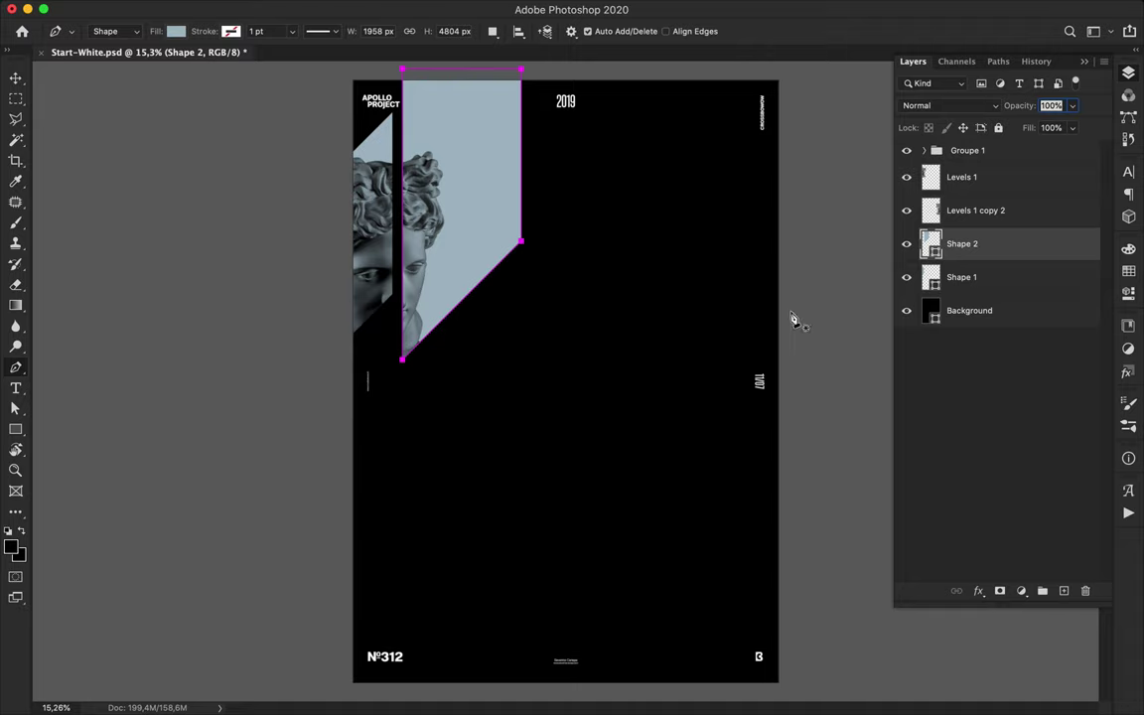
Draw a blue parallelogram about 2498 px wide and 6993 px high that reveals the statue on the poster's right side.
click(794, 365)
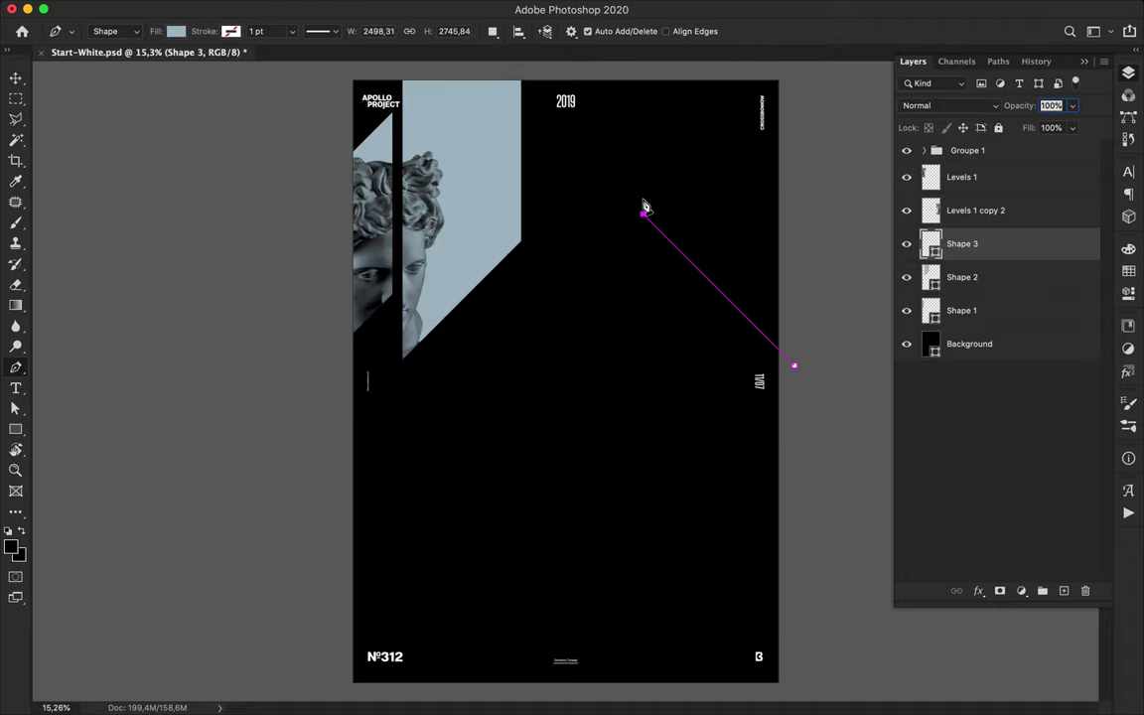
click(642, 492)
click(788, 636)
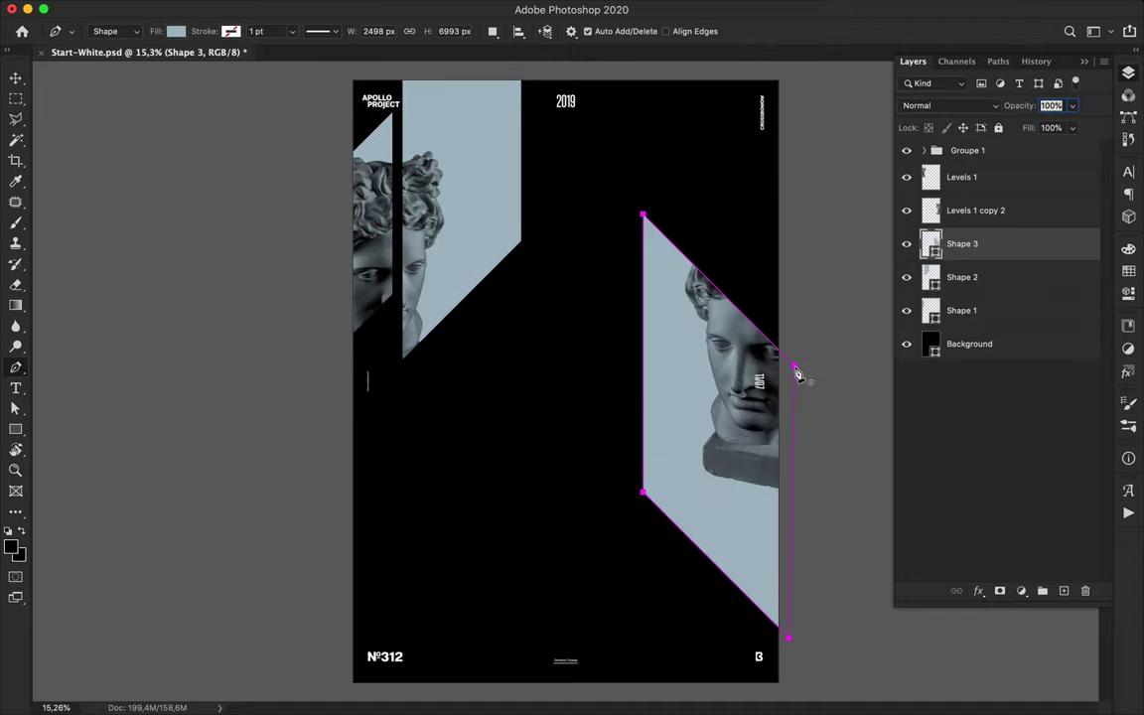
Draw a blue diagonal band about 3689 by 4713 px, rising from the poster's left edge below the two statue panels.
click(342, 464)
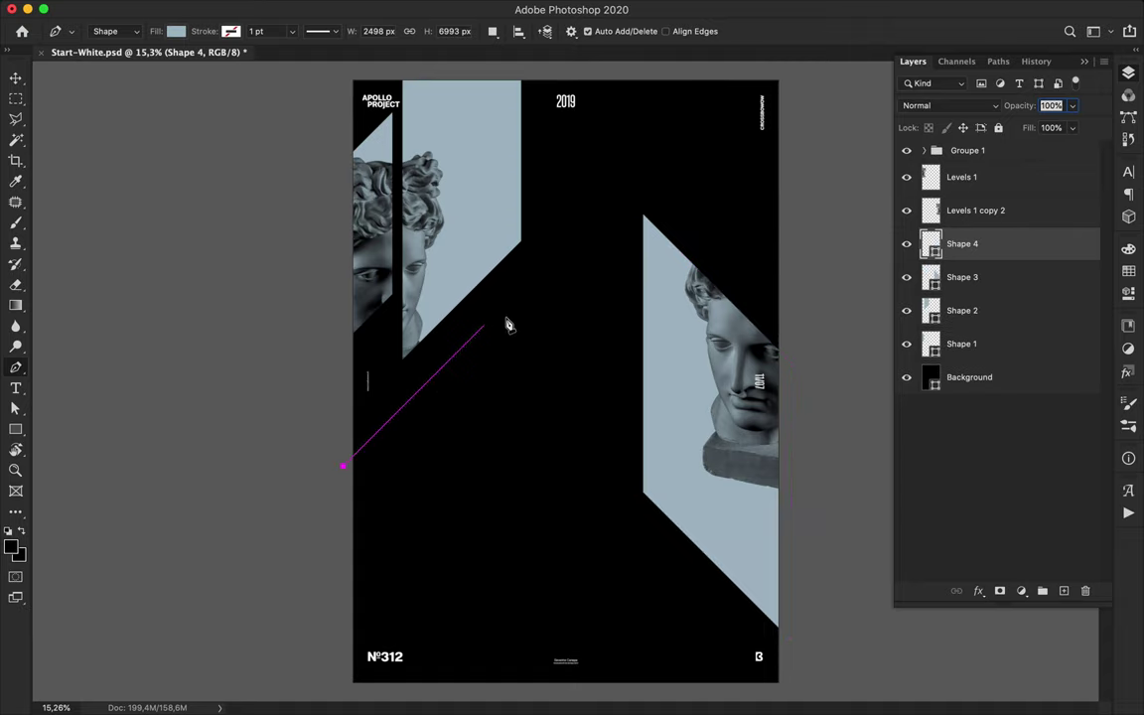
click(566, 304)
click(343, 527)
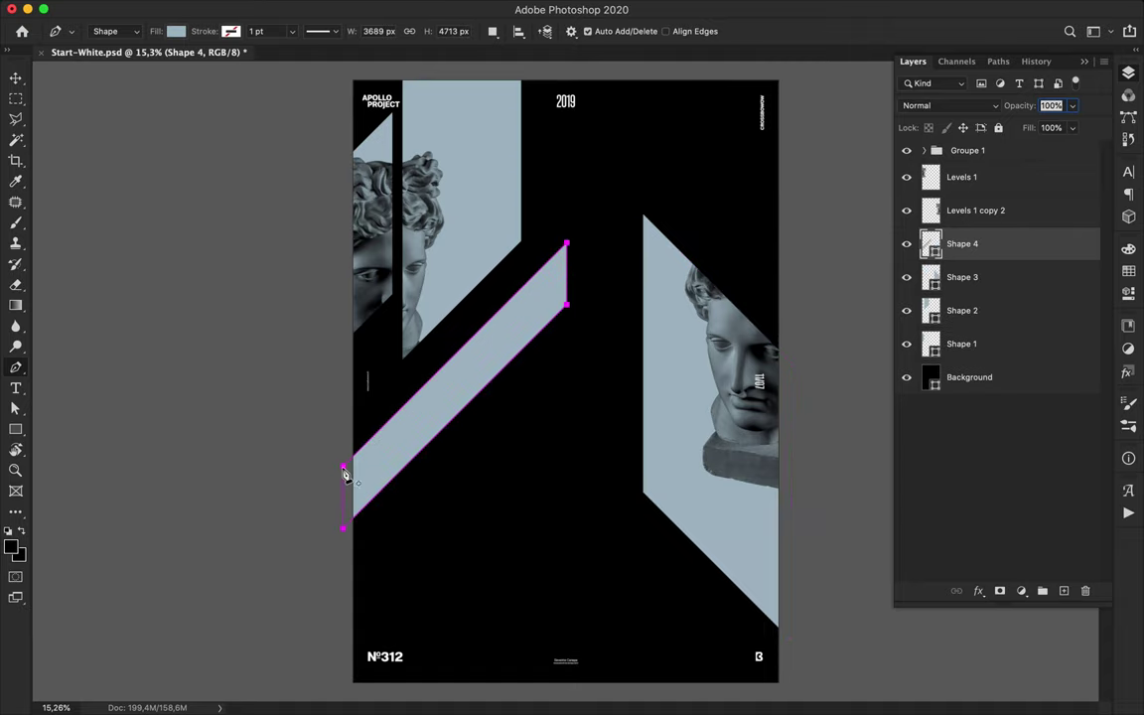
Draw a slanted blue shape at the poster's bottom centre, parallel to the right panel's lower edge, and nudge it slightly left.
click(577, 495)
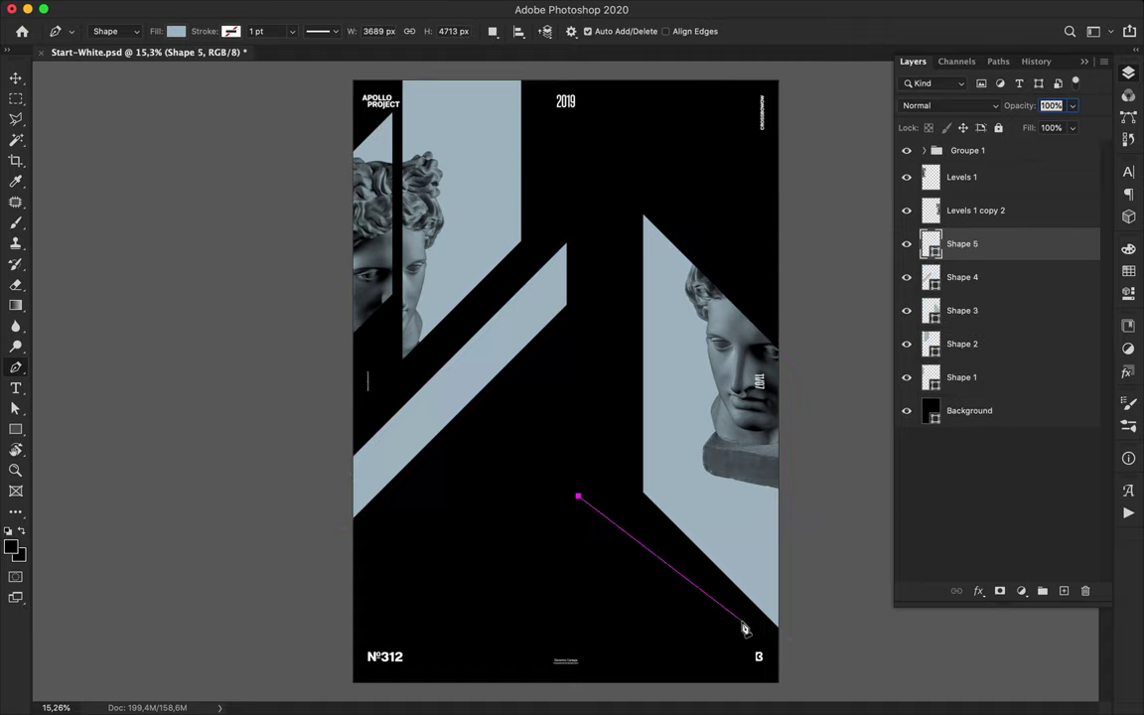
key(super+z)
click(759, 685)
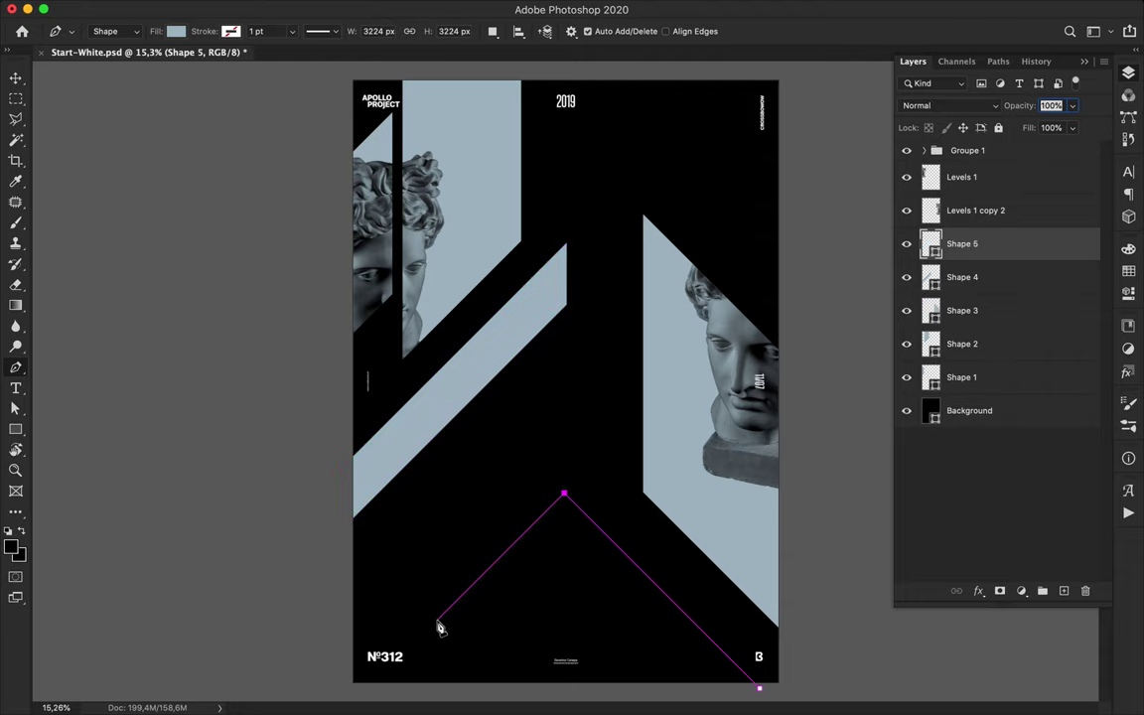
click(562, 640)
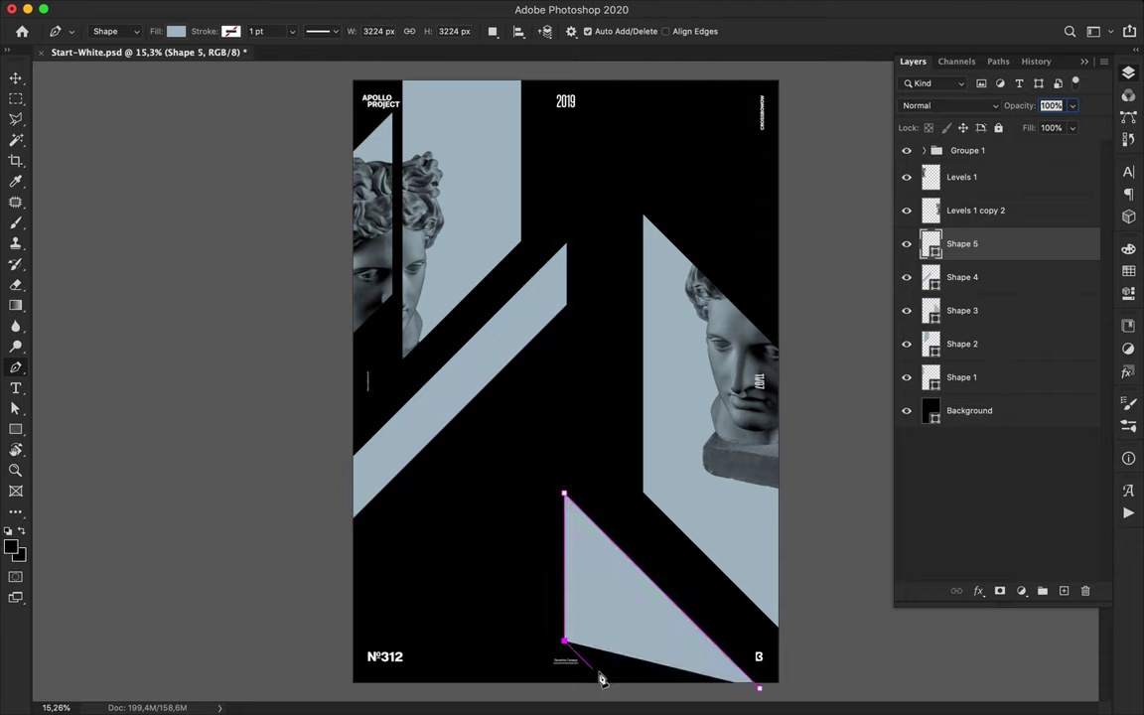
click(613, 688)
click(760, 689)
key(v)
mouse_move(654, 632)
mouse_down()
mouse_move(691, 635)
mouse_move(647, 635)
mouse_up()
Draw a small blue triangle above N°312 and a narrow vertical strip about 415 by 3662 px at the poster's upper right edge.
key(p)
click(341, 583)
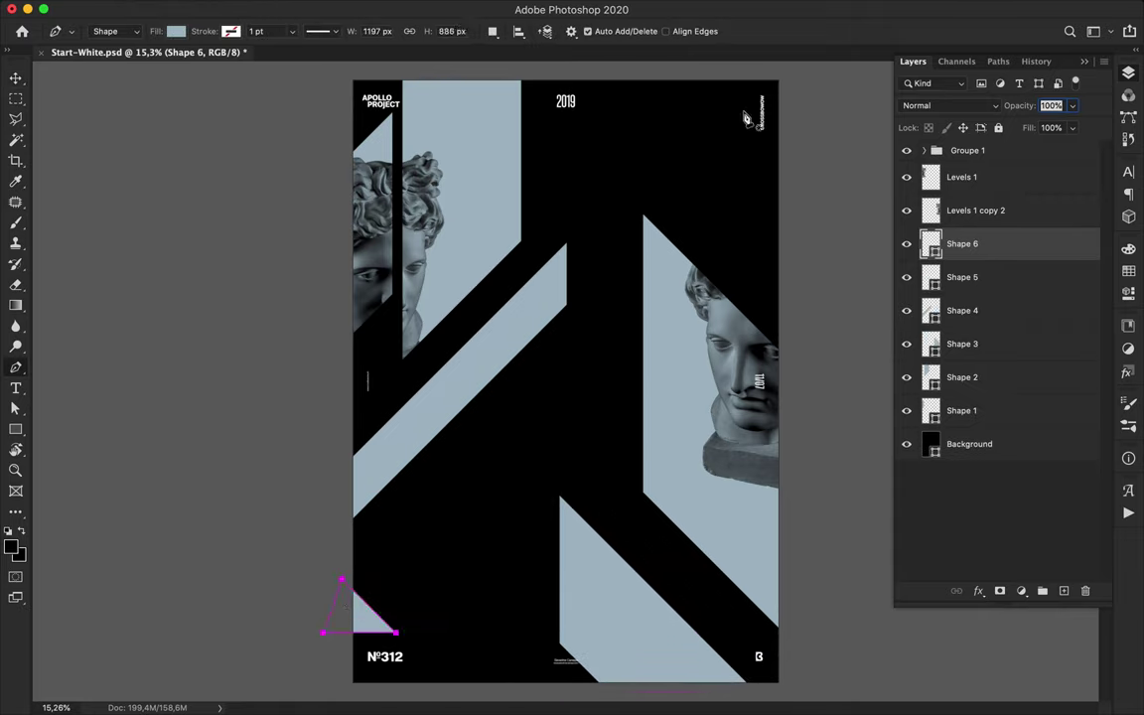
click(766, 74)
click(767, 292)
click(788, 74)
click(398, 687)
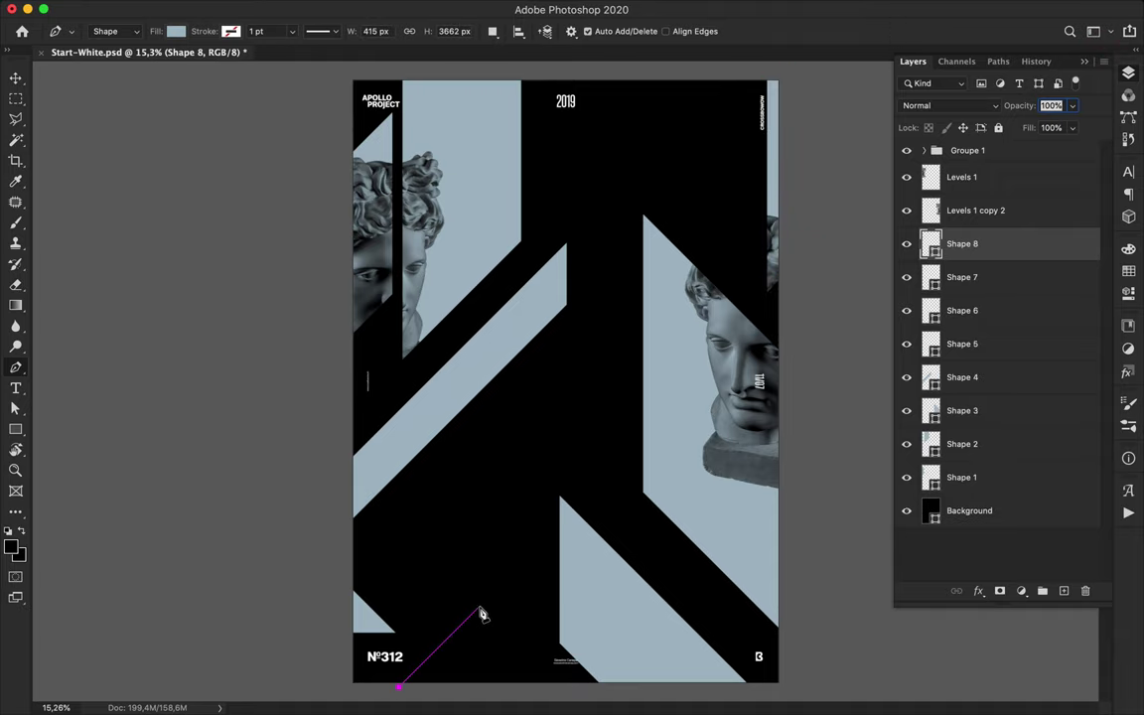
click(478, 637)
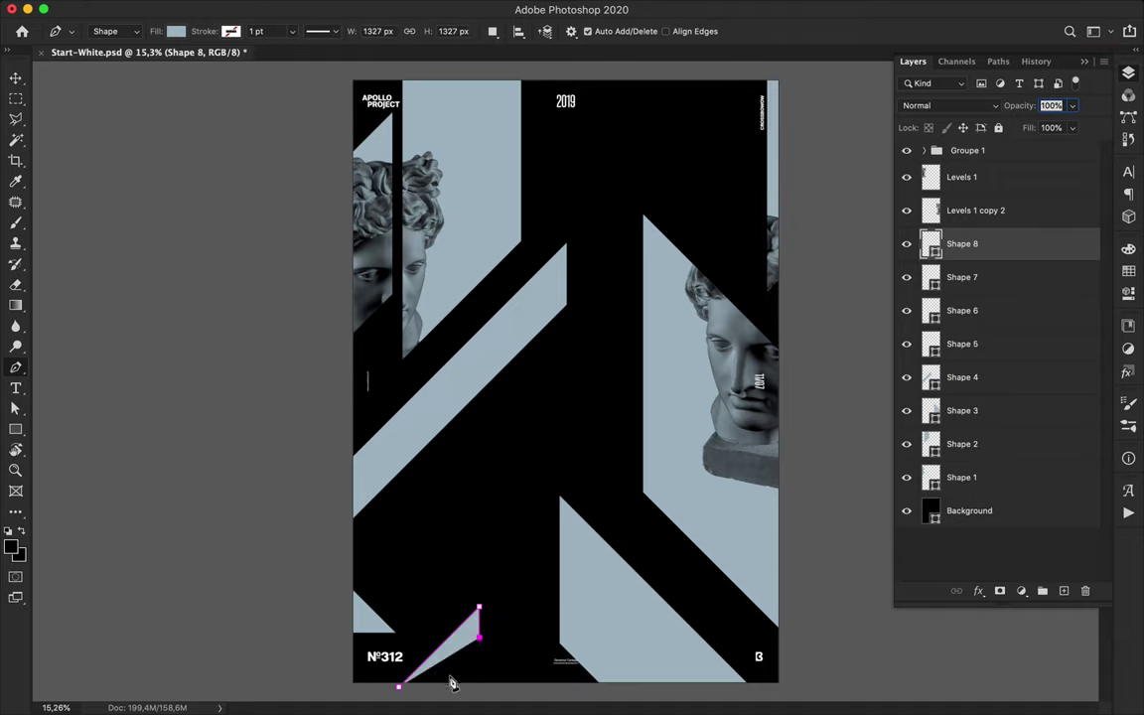
click(398, 687)
key(v)
key(Delete)
Replace the slanted bottom-centre shape with a tall blue column about 1711 by 5402 px that has a diagonal top edge.
super+click(613, 621)
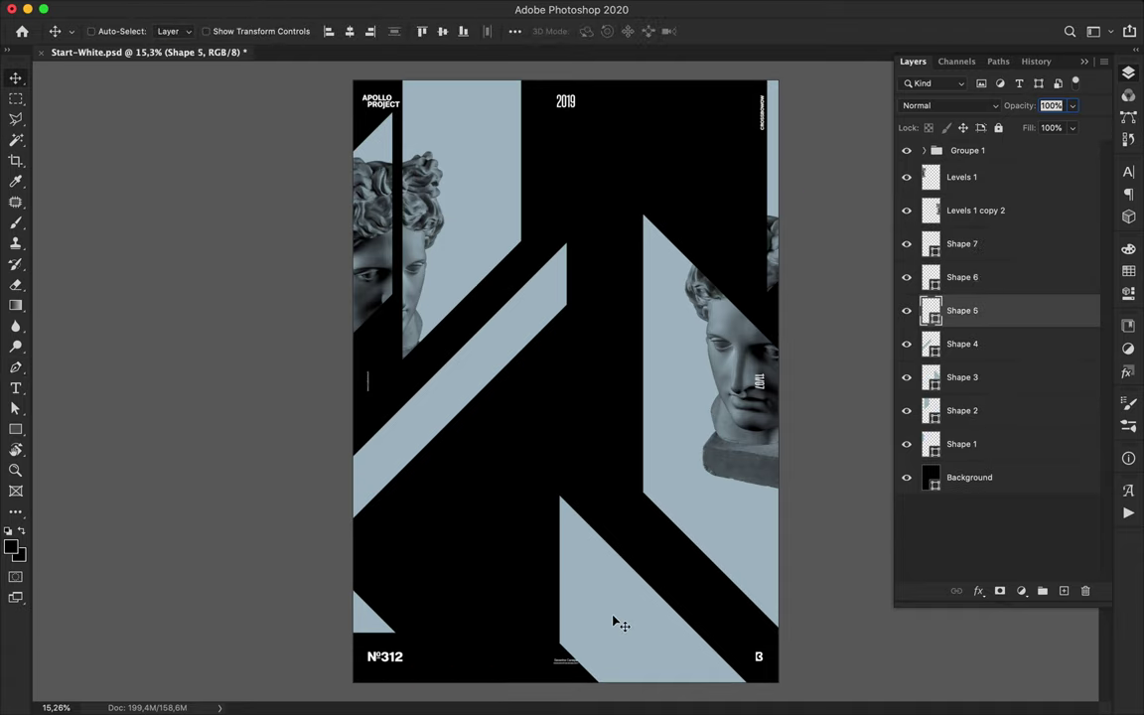
key(Delete)
key(p)
click(620, 692)
click(619, 364)
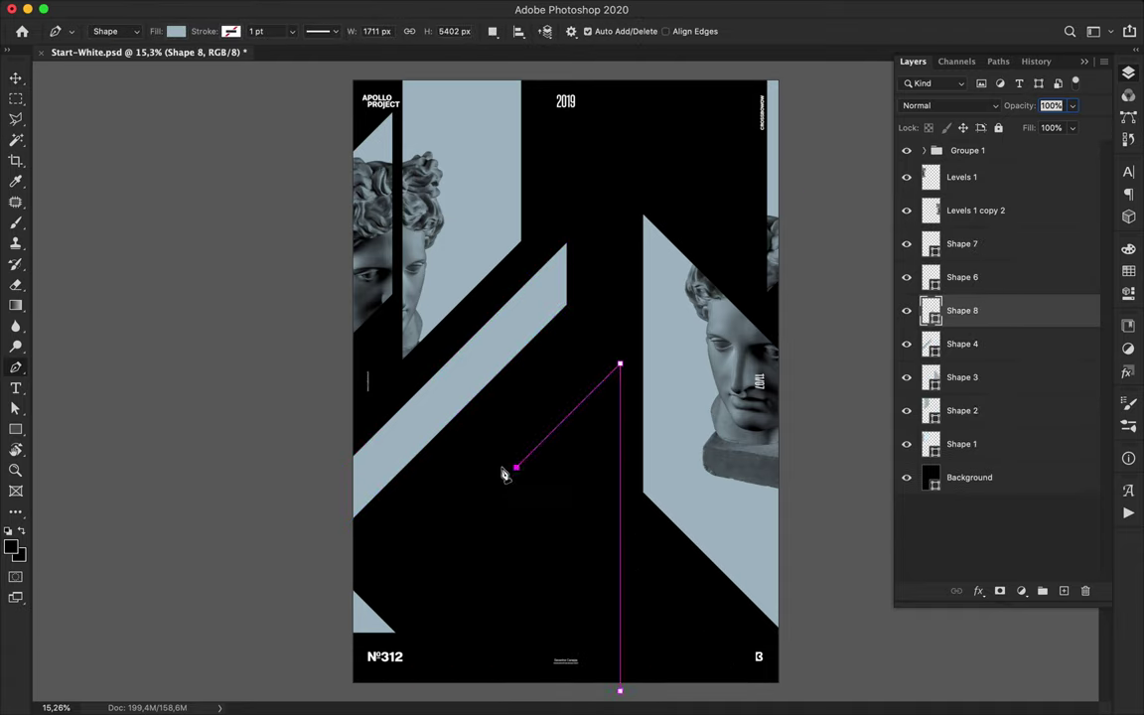
click(515, 467)
click(515, 689)
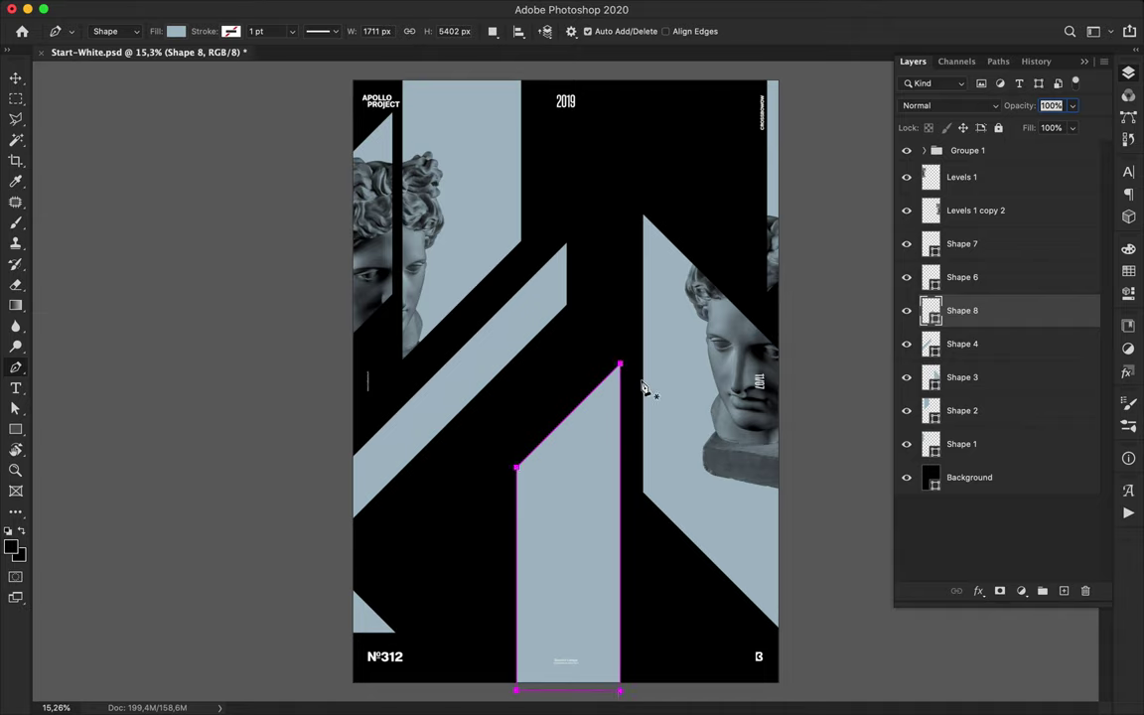
click(644, 70)
key(super+z)
key(super+z)
Add the white text APOLLO on the black area below 2019.
key(v)
key(t)
click(584, 167)
text(APO)
key(super+Return)
Format the APOLLO text with the Medium style, a 43 pt size and a tracking of 1000.
click(1128, 173)
click(1102, 187)
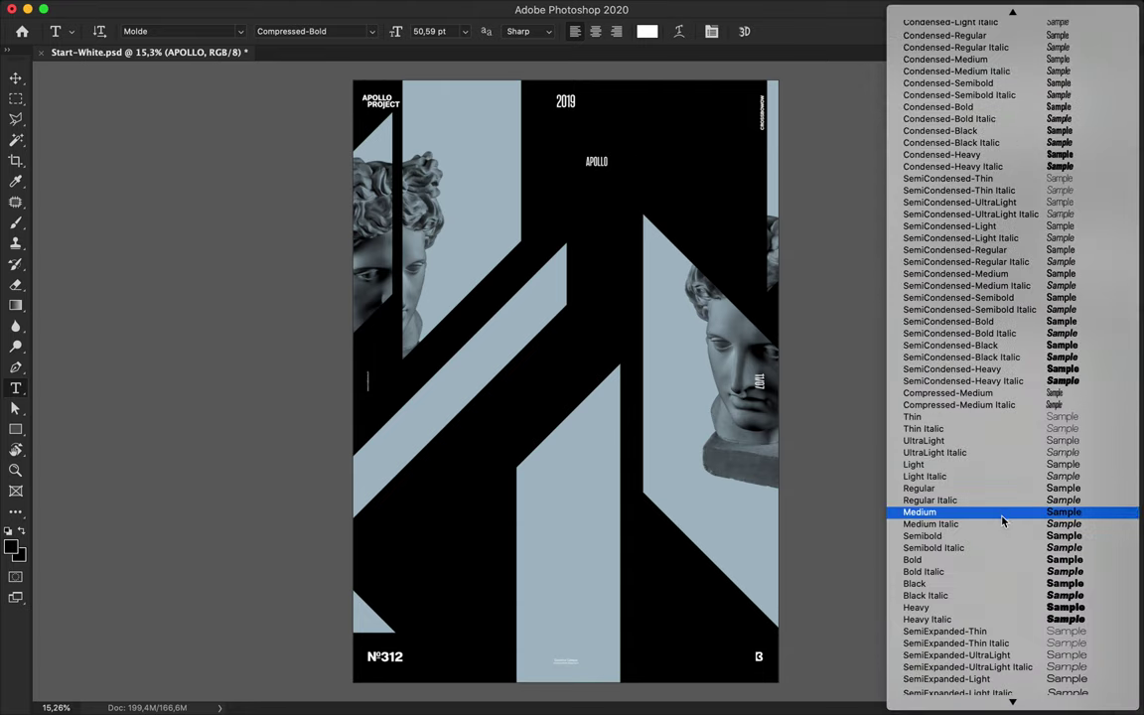
click(1003, 512)
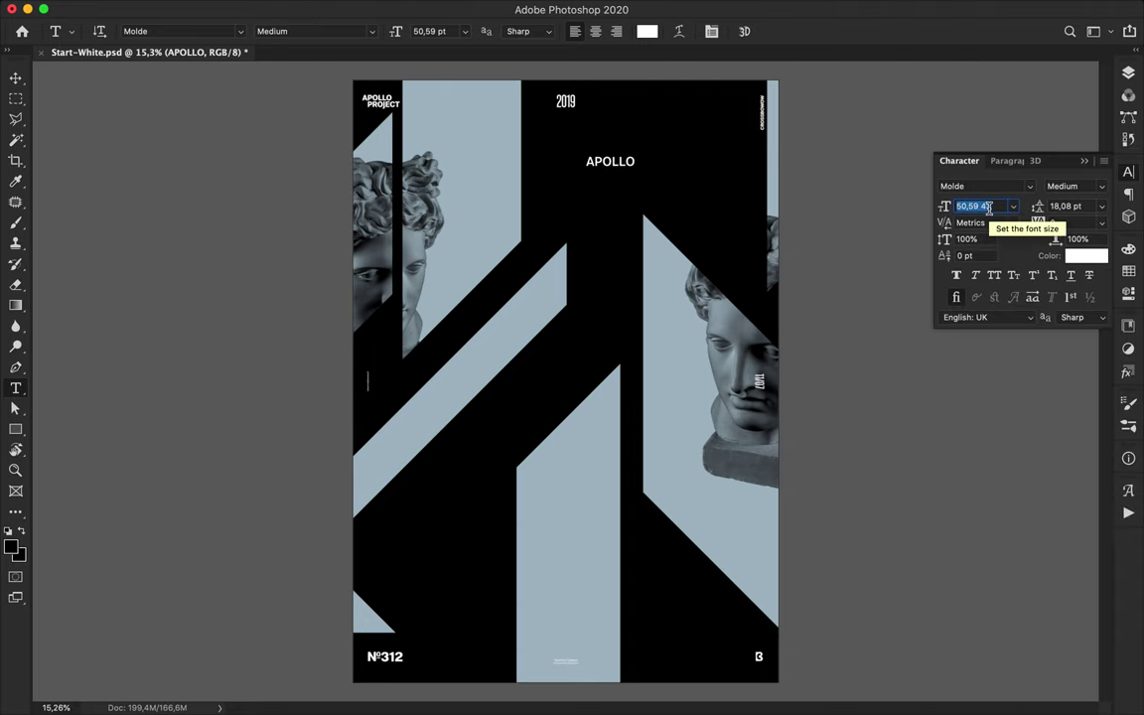
click(1055, 223)
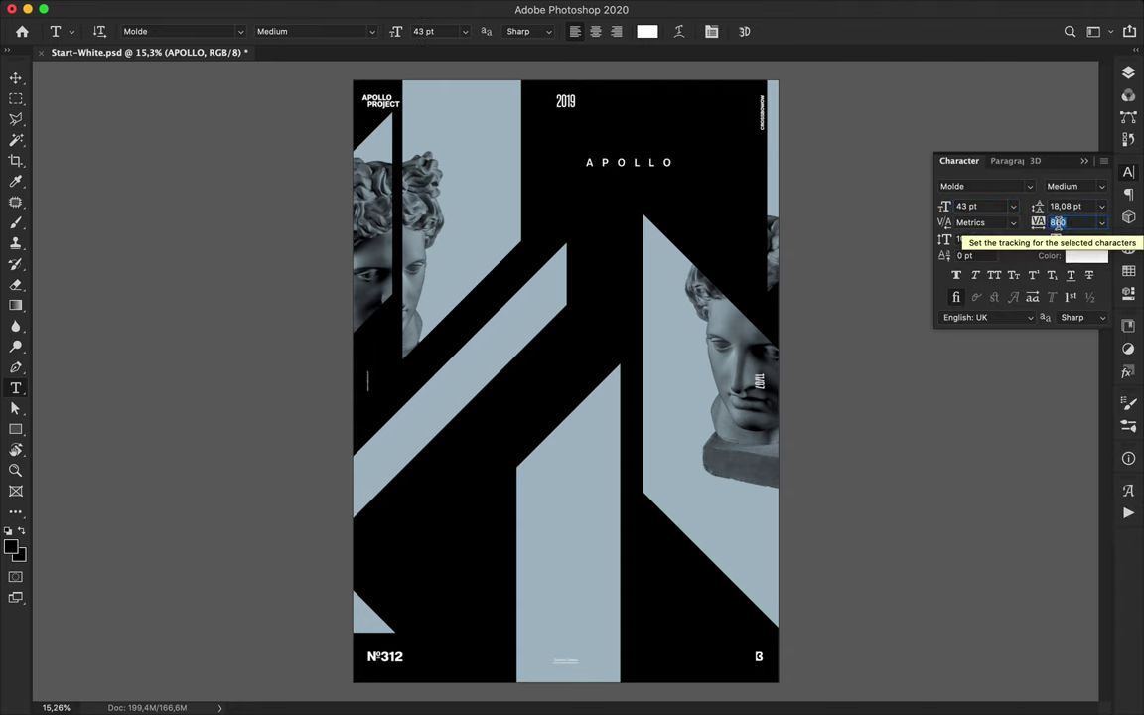
Move APOLLO onto the upper left panel and duplicate it at irregular intervals down the column, with one copy over the right statue.
click(18, 77)
drag(679, 163, 526, 129)
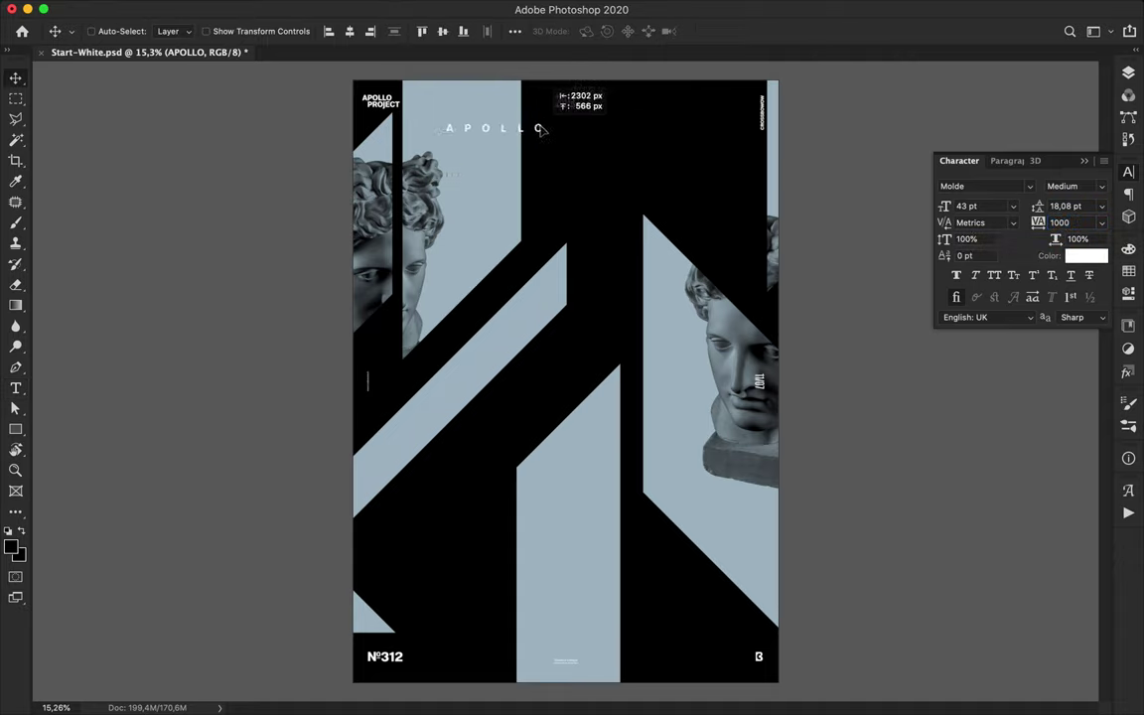
drag(520, 133, 525, 137)
drag(526, 133, 529, 160)
drag(524, 160, 743, 336)
double_click(509, 616)
key(super+Return)
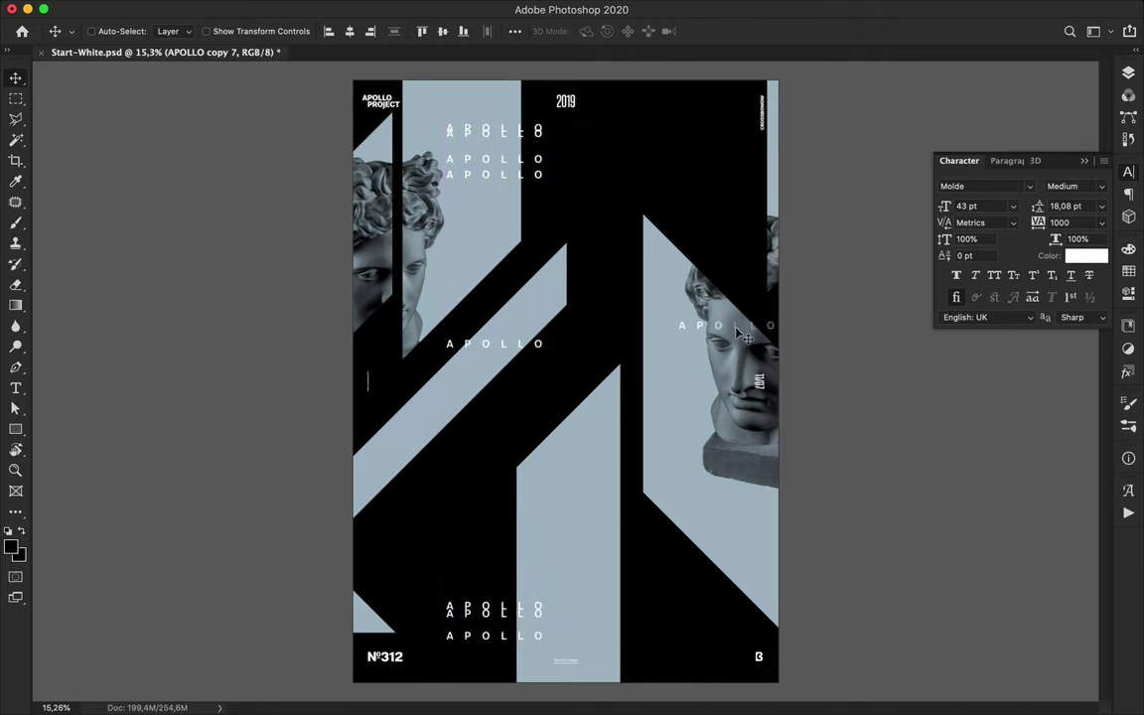
Change the APOLLO copy over the right statue to 365° and duplicate it at several heights along the right panel's left edge.
double_click(687, 332)
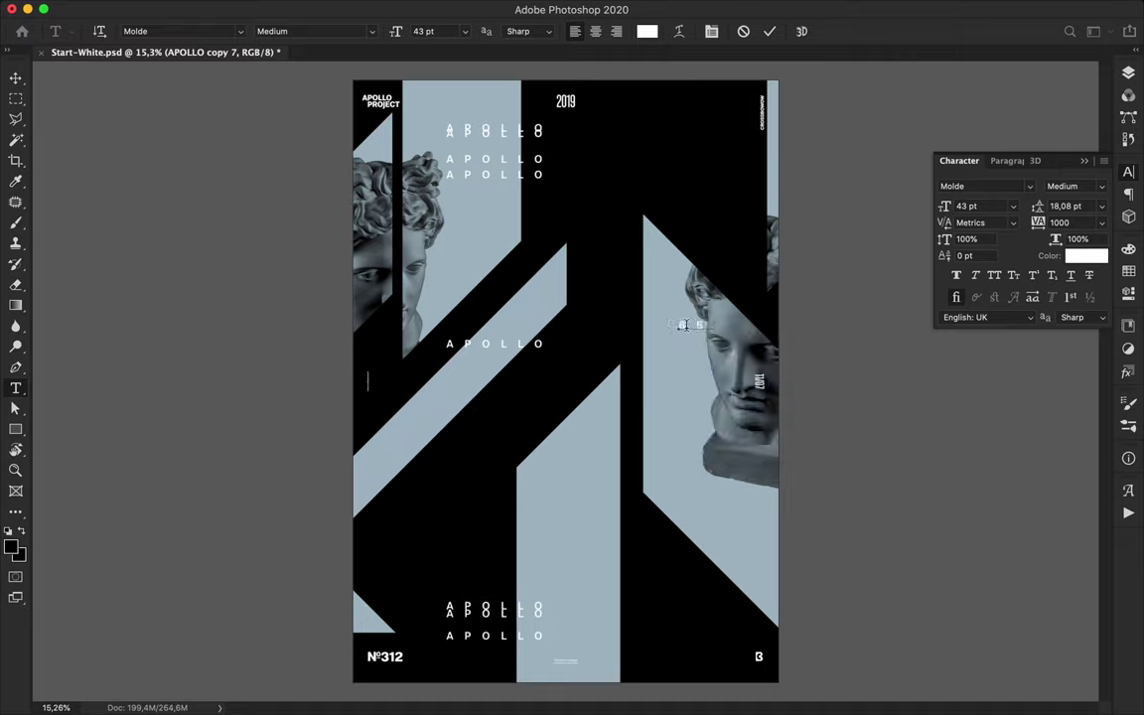
key(Escape)
key(v)
drag(683, 325, 639, 475)
double_click(638, 475)
key(Escape)
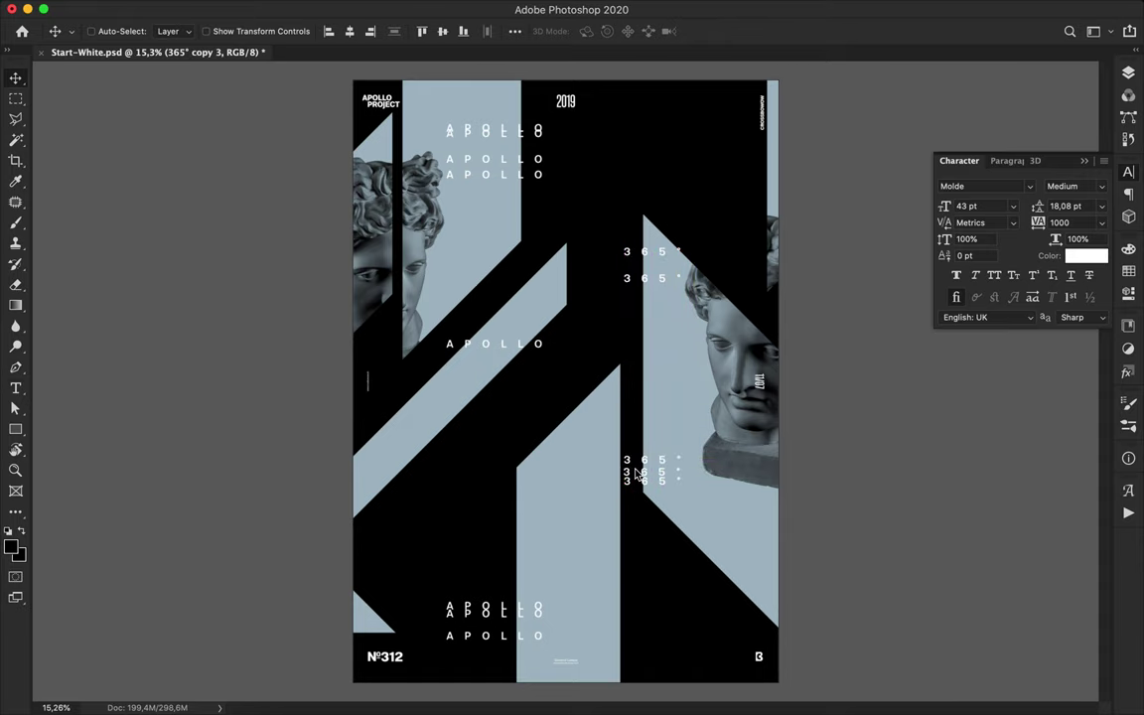
Place more 365° copies in the same column, near the poster's top edge and down toward its bottom.
double_click(636, 475)
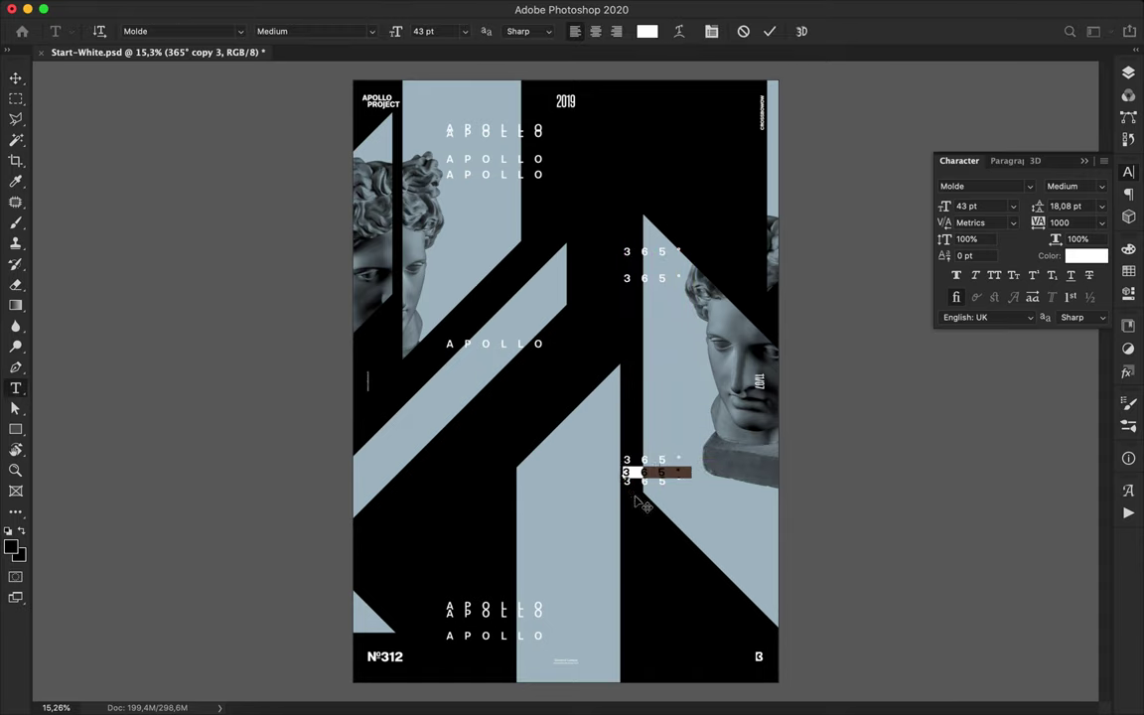
key(Escape)
key(v)
drag(637, 486, 670, 129)
double_click(637, 494)
click(633, 525)
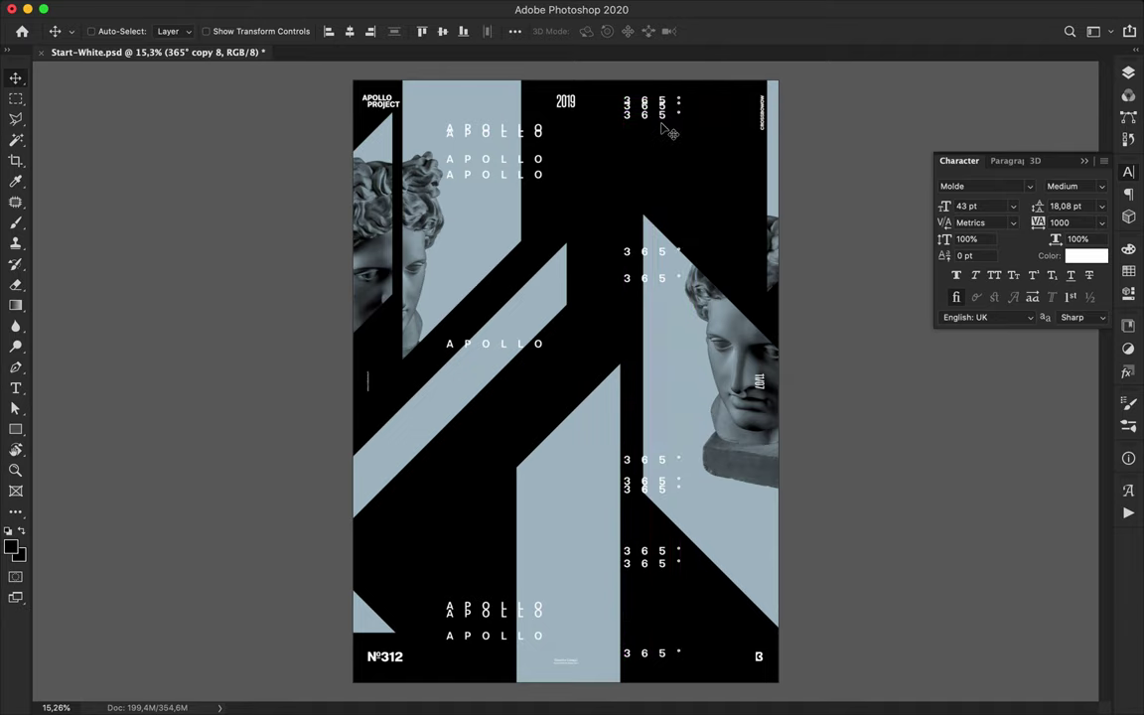
Duplicate the third APOLLO line from the top, offset it slightly left and colour the copy black.
click(503, 167)
drag(504, 167, 496, 165)
key(t)
click(651, 31)
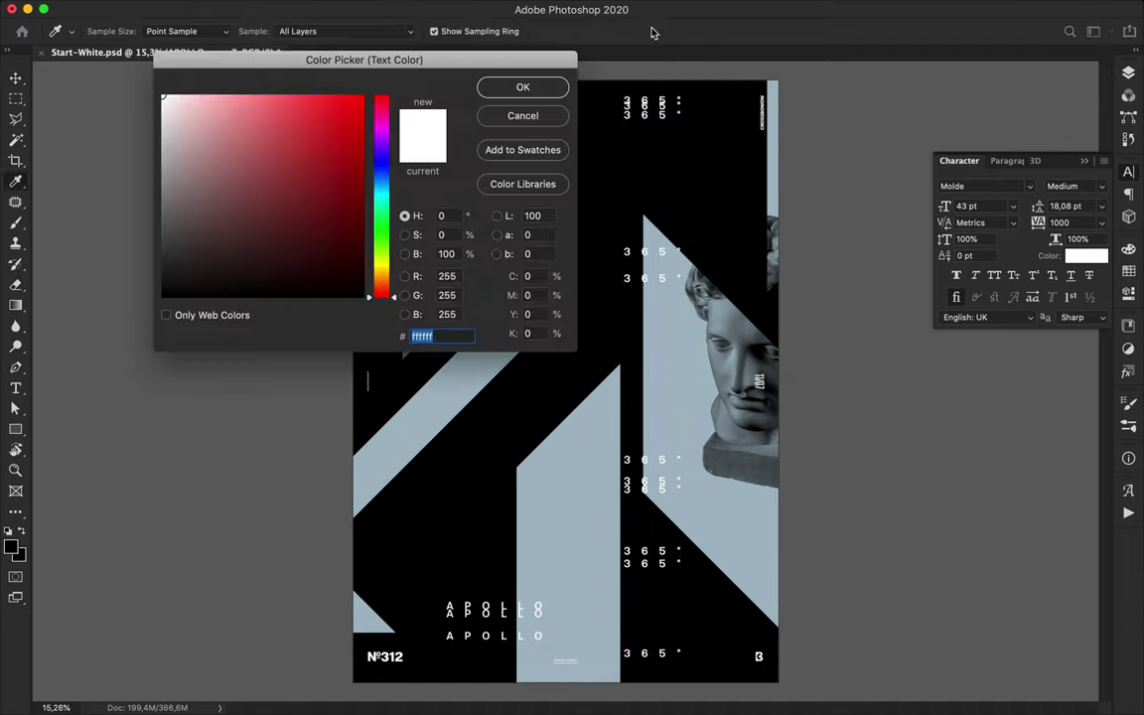
drag(188, 278, 157, 308)
click(514, 89)
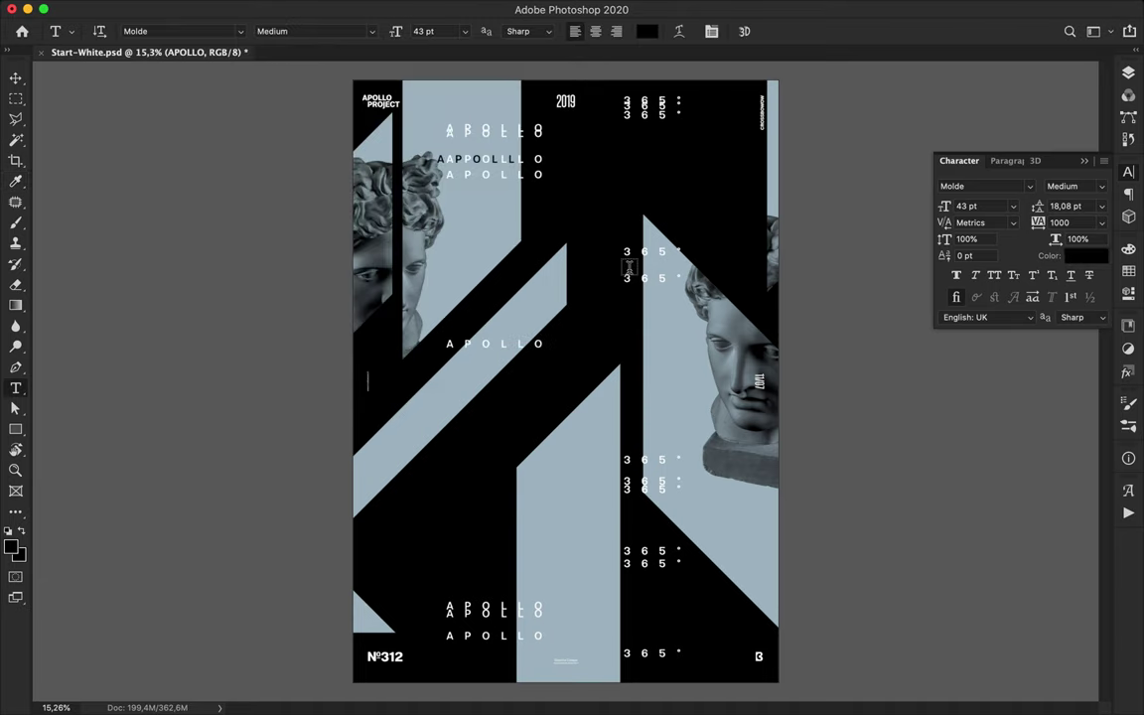
Duplicate the 365° line beside the right statue's base, offset it to the right and colour the copy black.
key(v)
drag(646, 466, 670, 466)
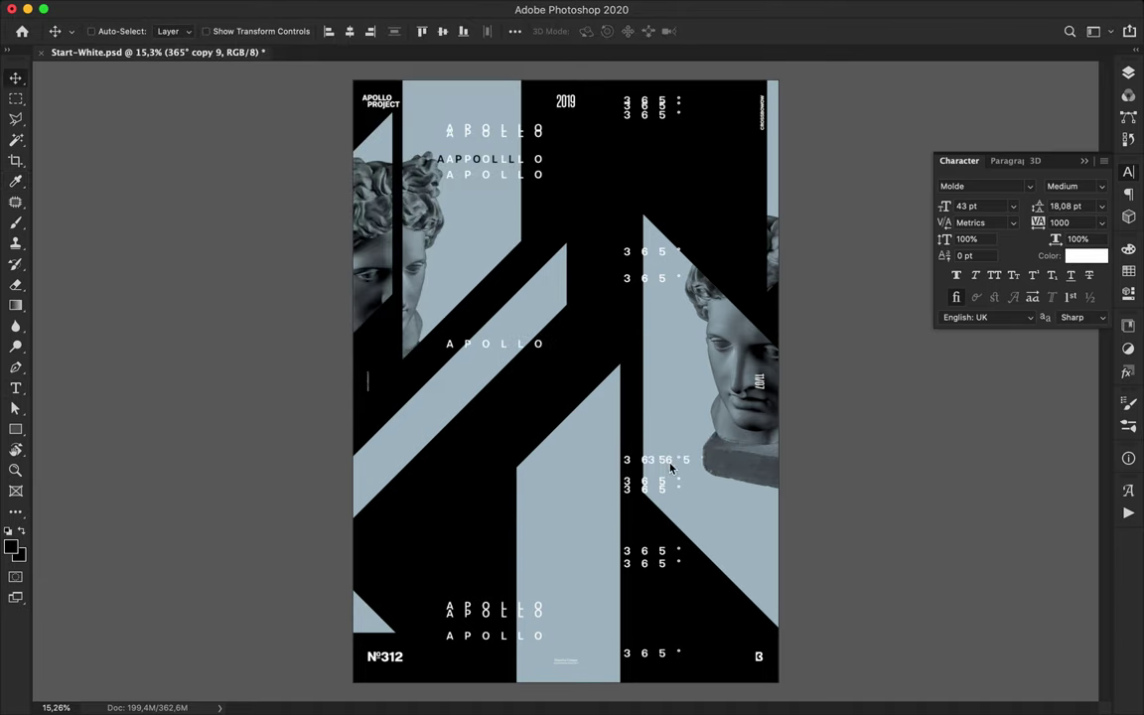
key(a)
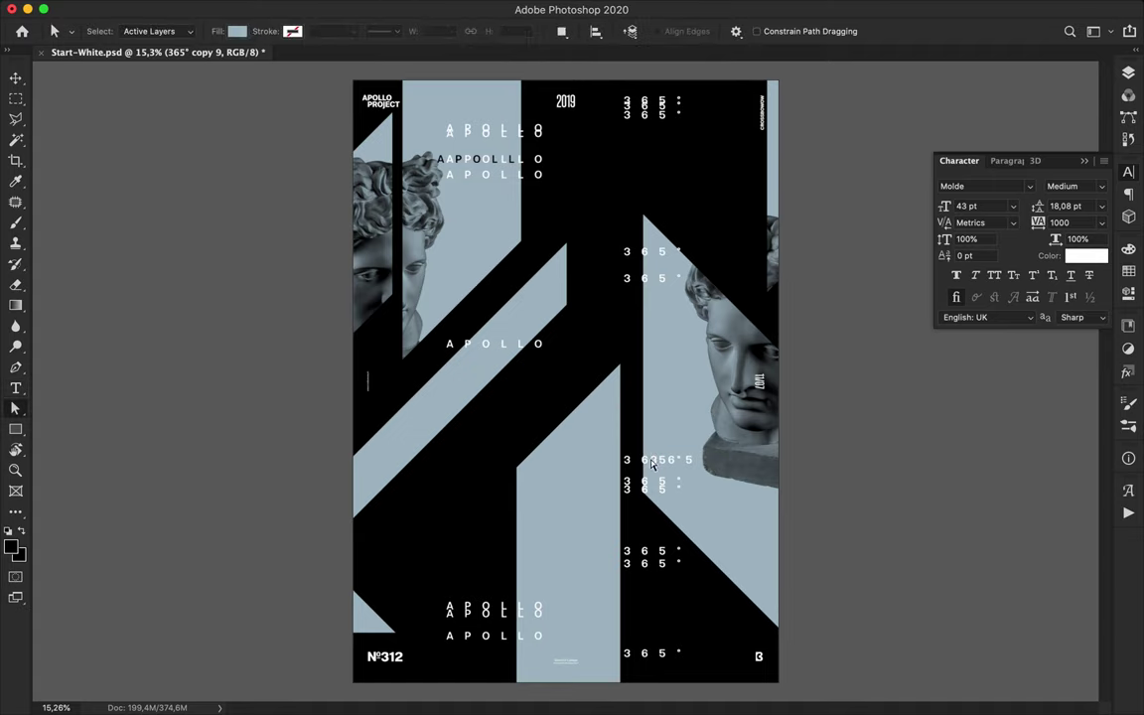
key(t)
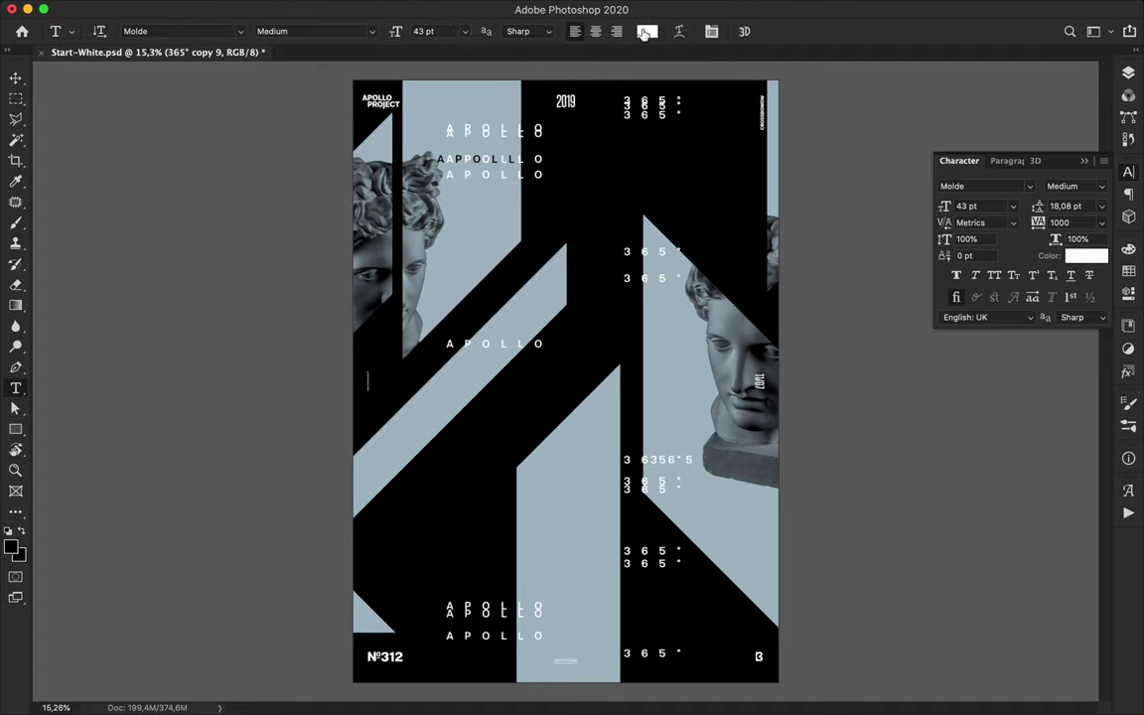
click(643, 32)
drag(199, 244, 150, 322)
click(526, 88)
Set the shape tool to no fill with a black 1 pt stroke.
key(v)
key(u)
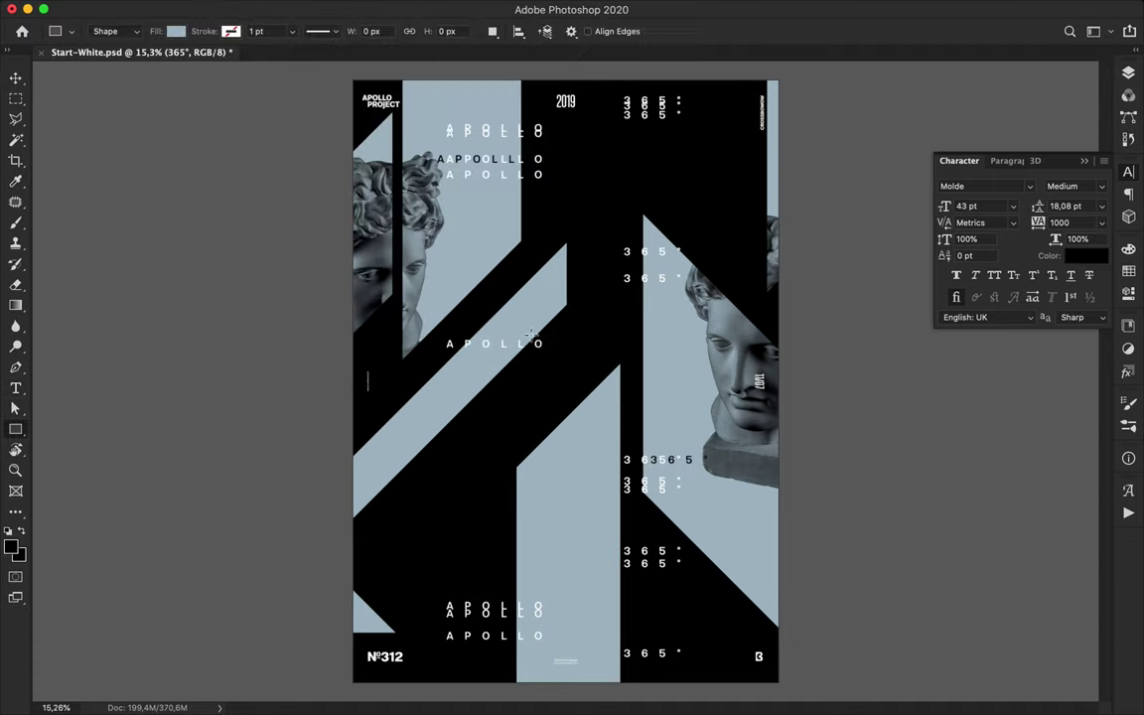
click(176, 32)
click(84, 62)
click(227, 35)
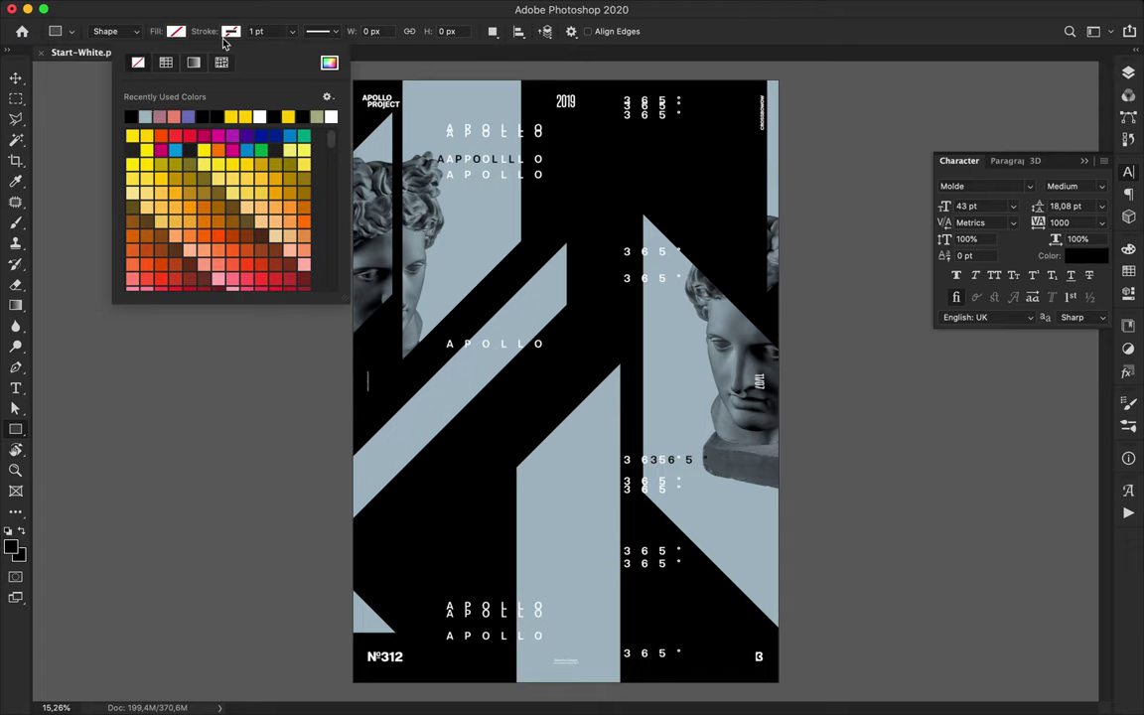
click(428, 251)
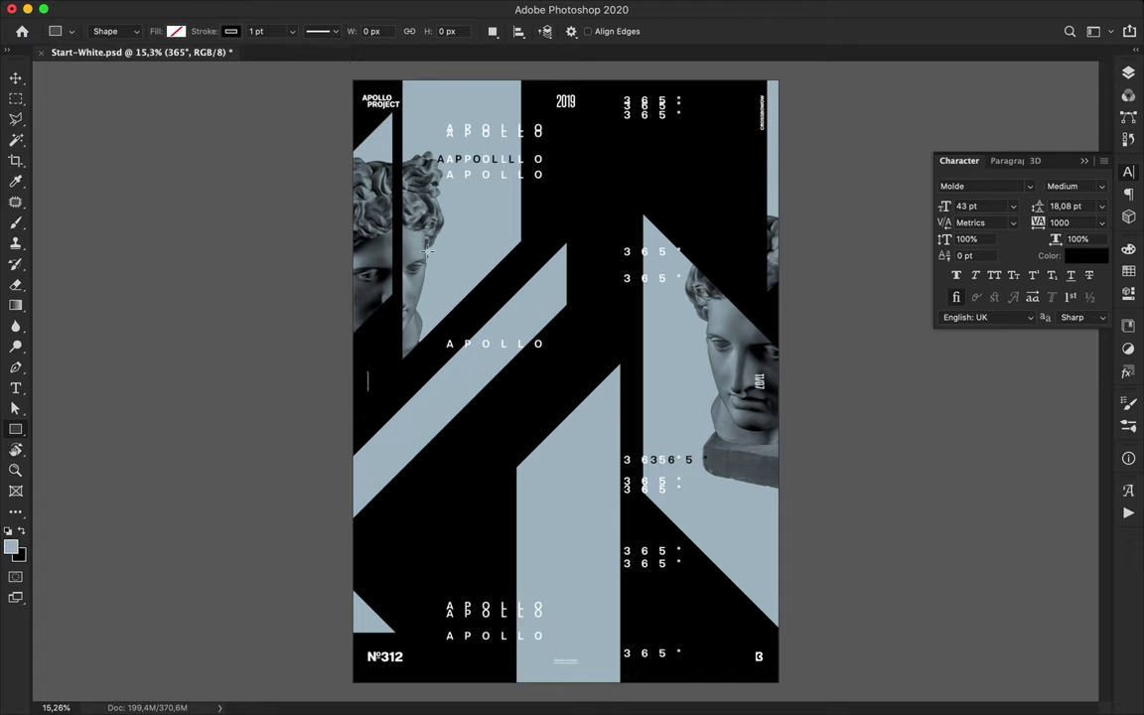
Draw a thin circle outline around the left statue's head and a larger one about 6278 px across over the right statue.
drag(17, 429, 60, 410)
drag(375, 189, 427, 257)
key(v)
key(u)
drag(850, 290, 1041, 481)
Draw a thin straight line from the left statue to the right statue, spanning about 5264 by 1470 px.
key(p)
click(406, 230)
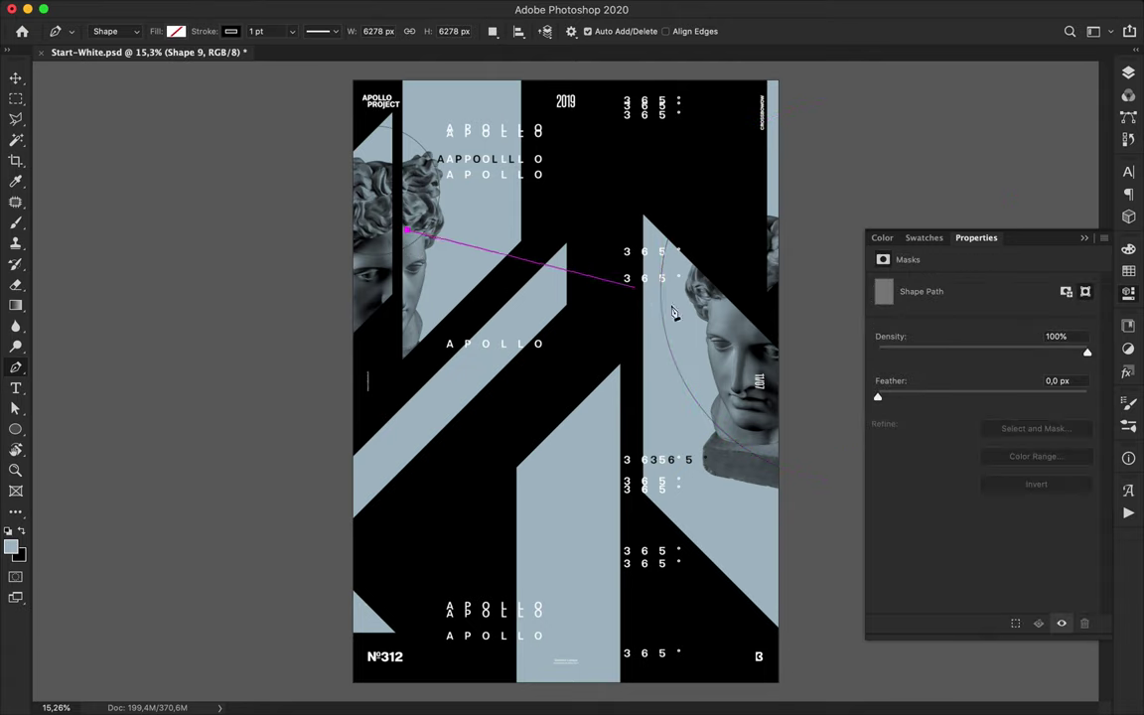
key(v)
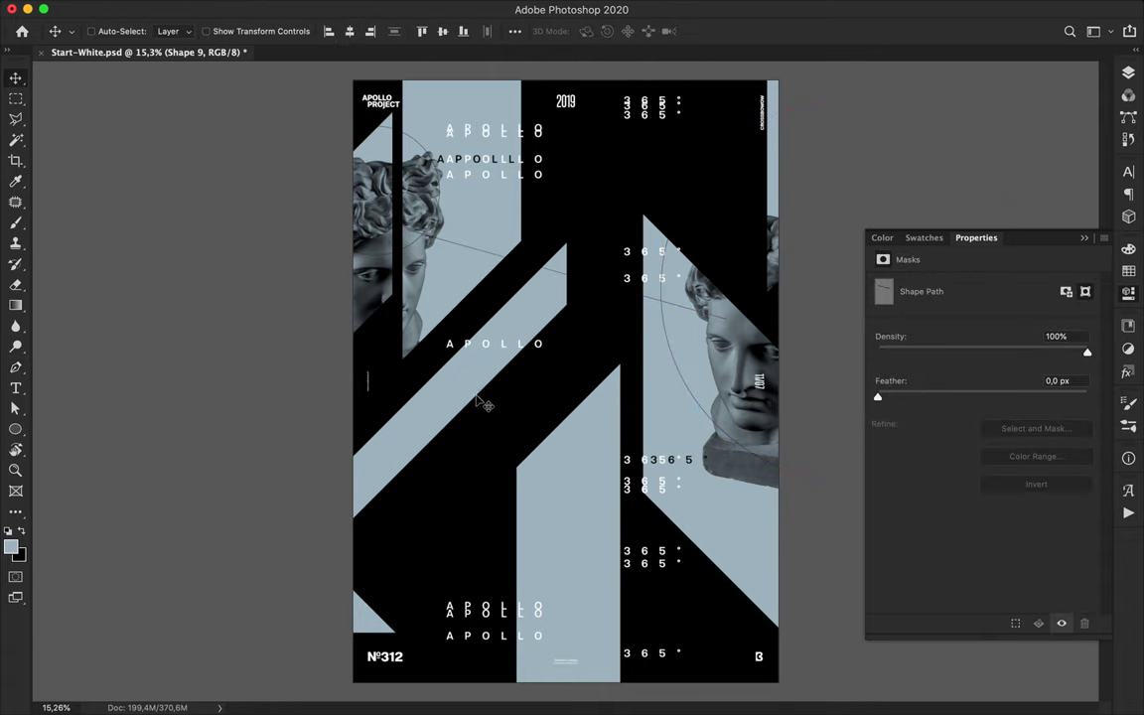
key(a)
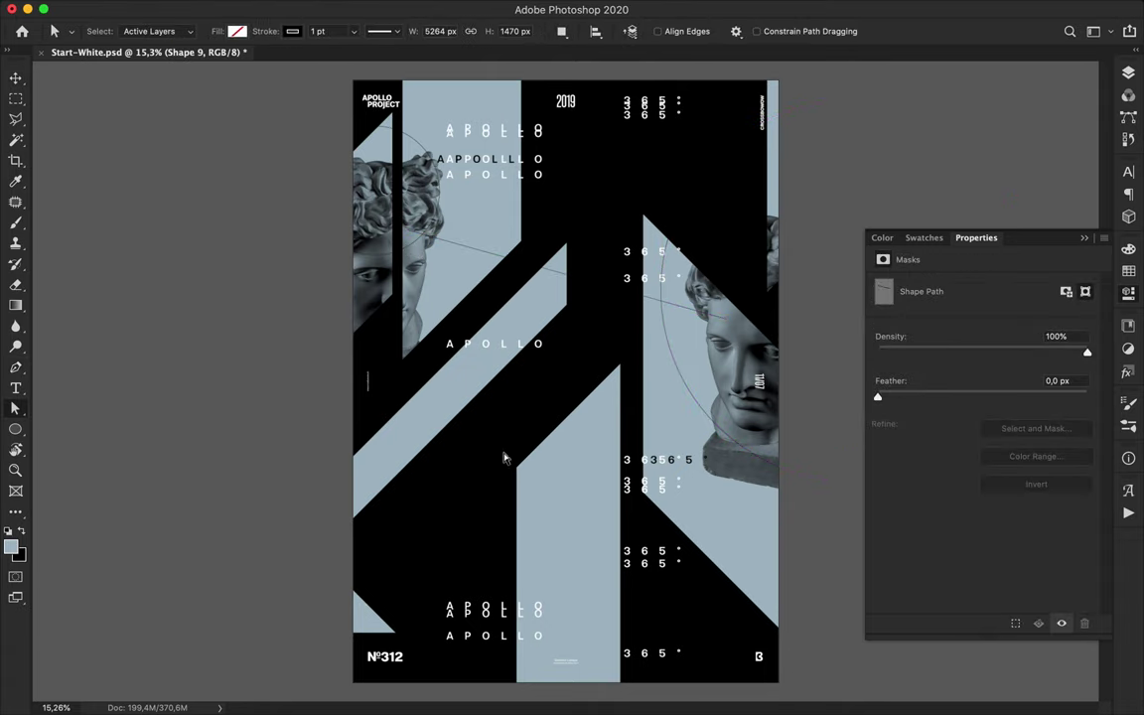
Draw a small slanted bar about 384 by 501 px below the diagonal band and give it a white fill with no stroke.
key(p)
click(446, 442)
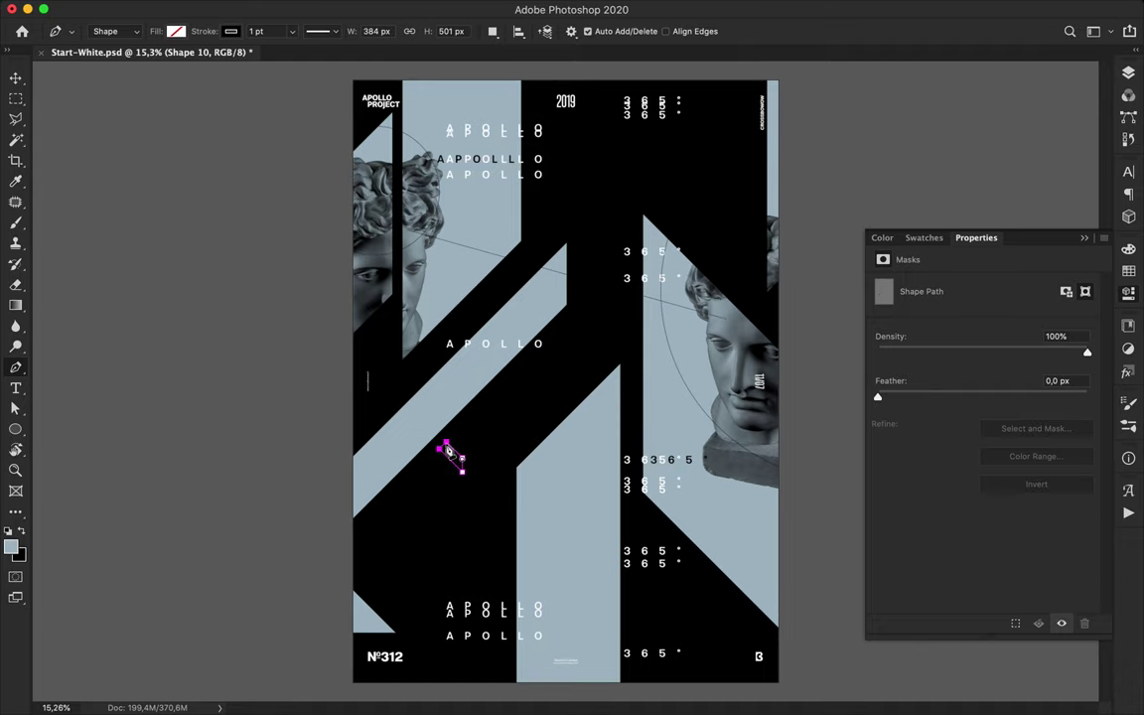
key(a)
click(291, 33)
click(199, 64)
click(236, 33)
click(298, 116)
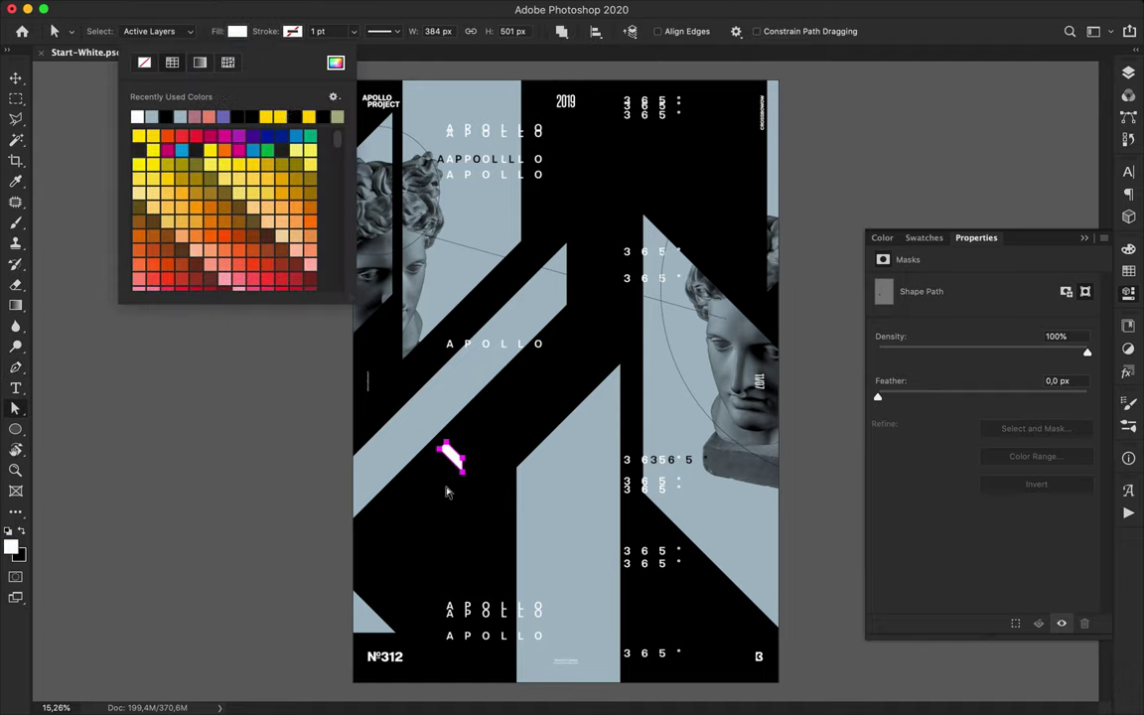
Rasterize the slanted white bar's layer and cut off its upper end with the Polygonal Lasso.
key(v)
click(1128, 73)
right_click(990, 572)
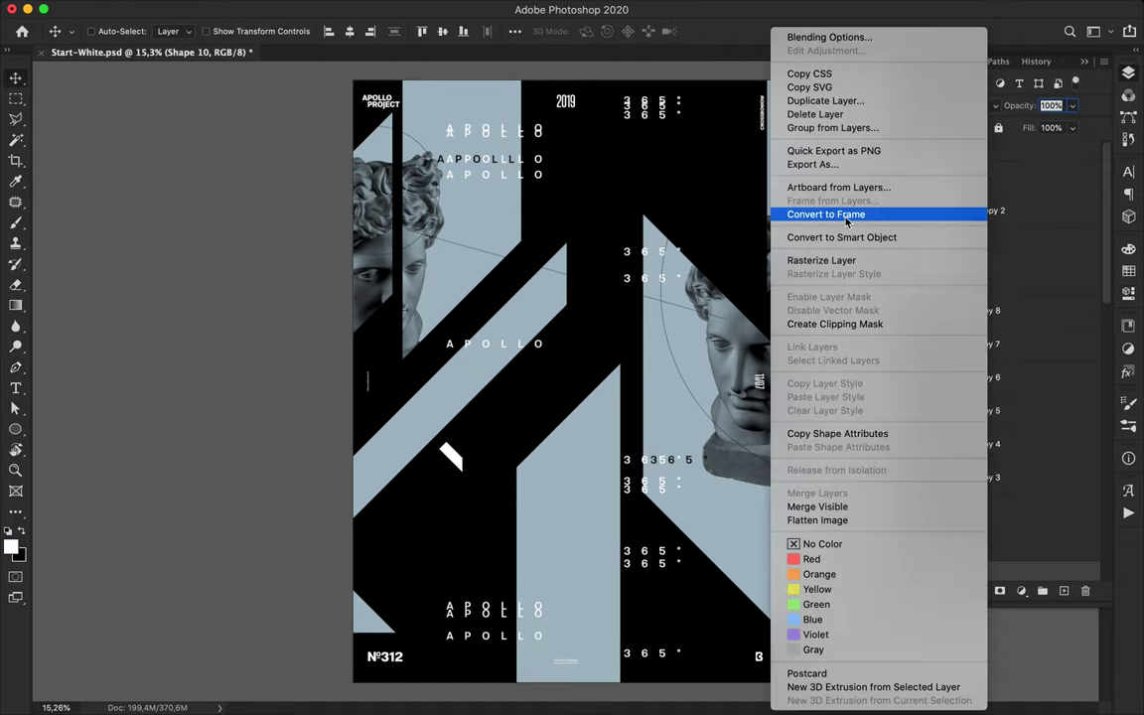
click(836, 260)
key(l)
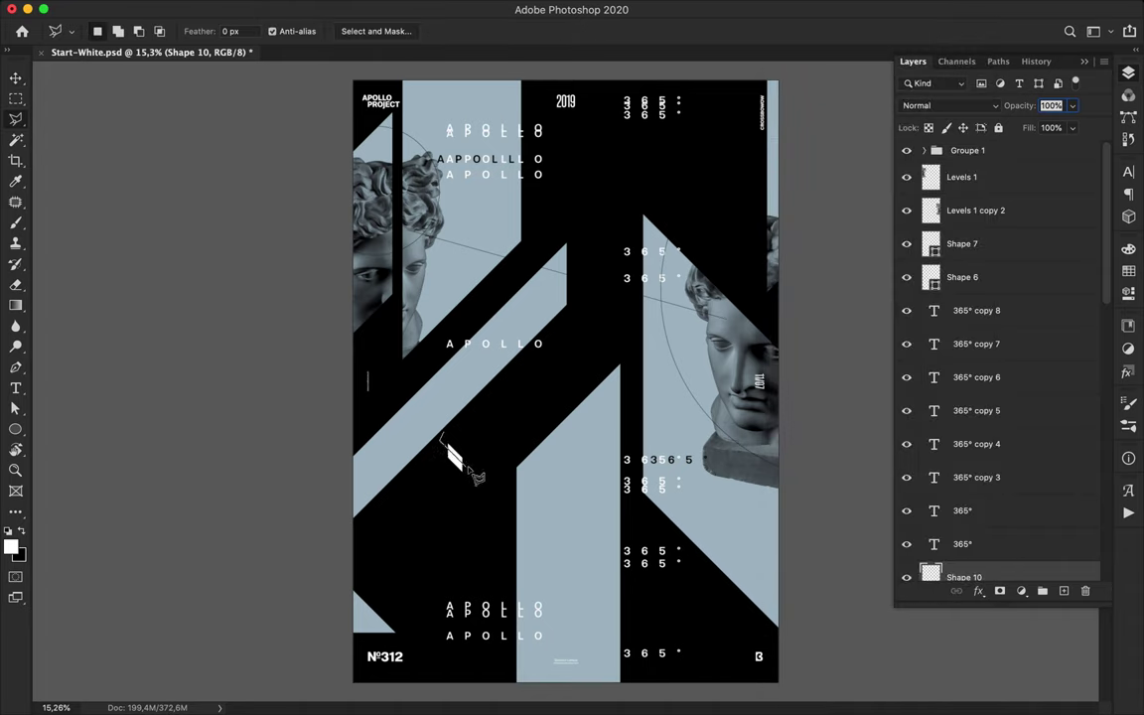
key(v)
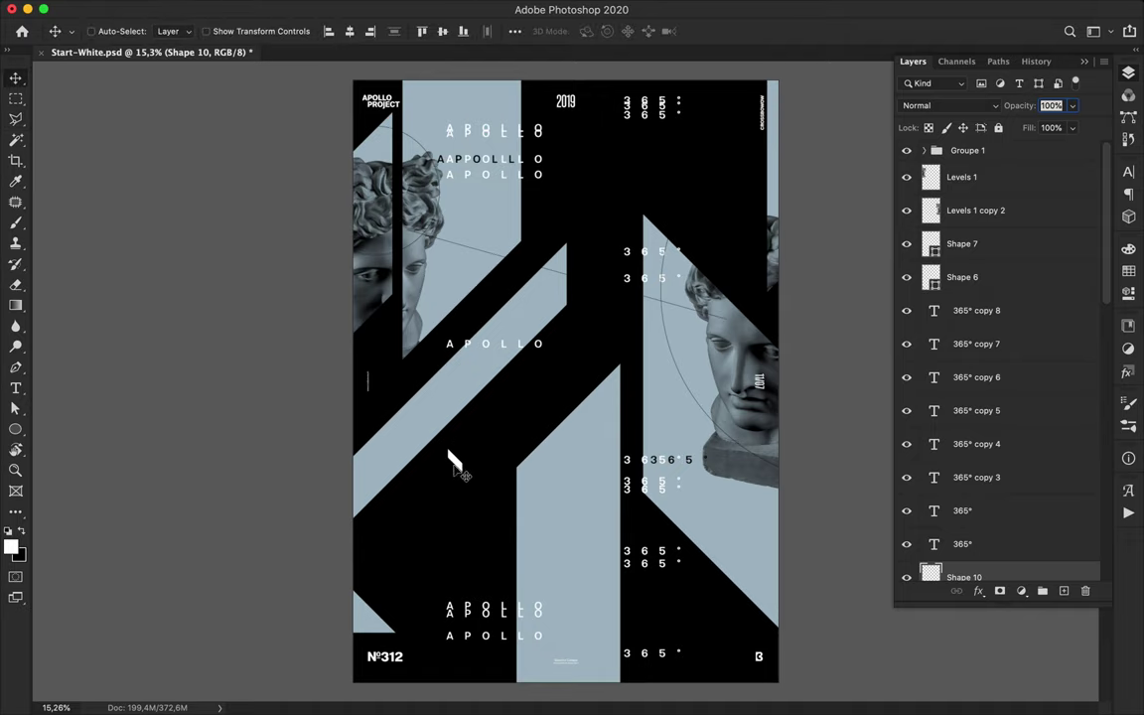
Duplicate the trimmed white bar into two irregular vertical columns running from the poster's top to its bottom.
drag(442, 469, 440, 469)
drag(440, 470, 440, 485)
drag(439, 484, 440, 501)
drag(440, 501, 538, 203)
drag(538, 203, 531, 675)
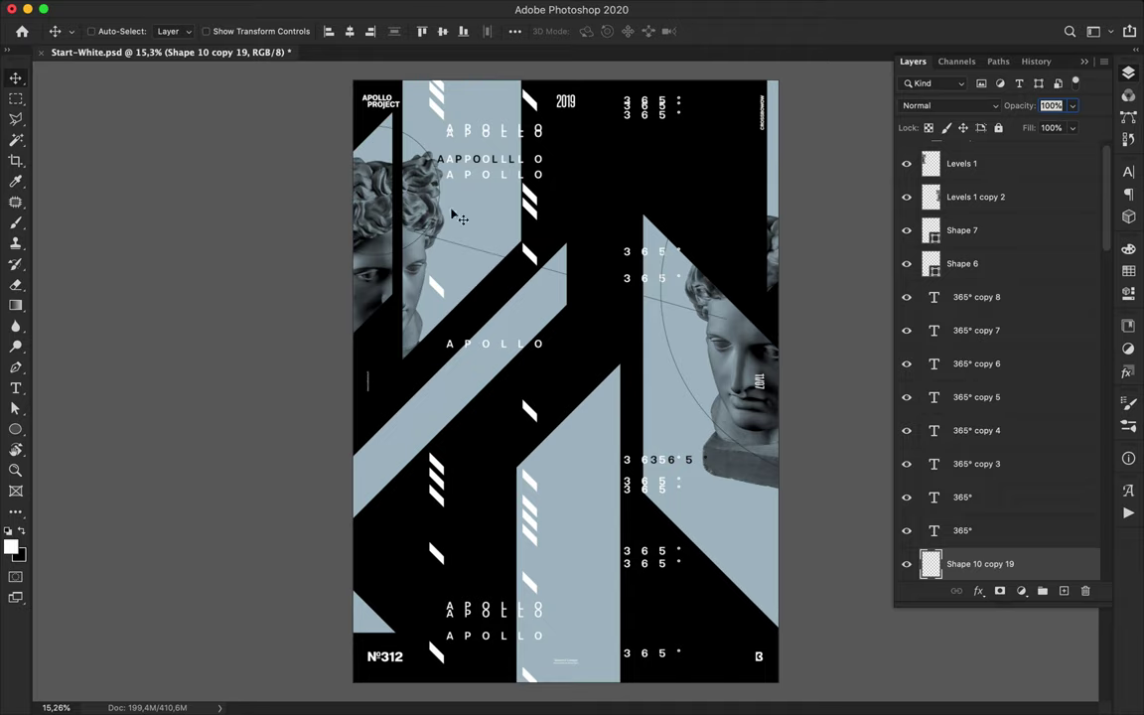
Add the text OBJECTIVE in the middle of the poster and color it white (ffffff).
key(t)
click(584, 329)
text(MUSIC)
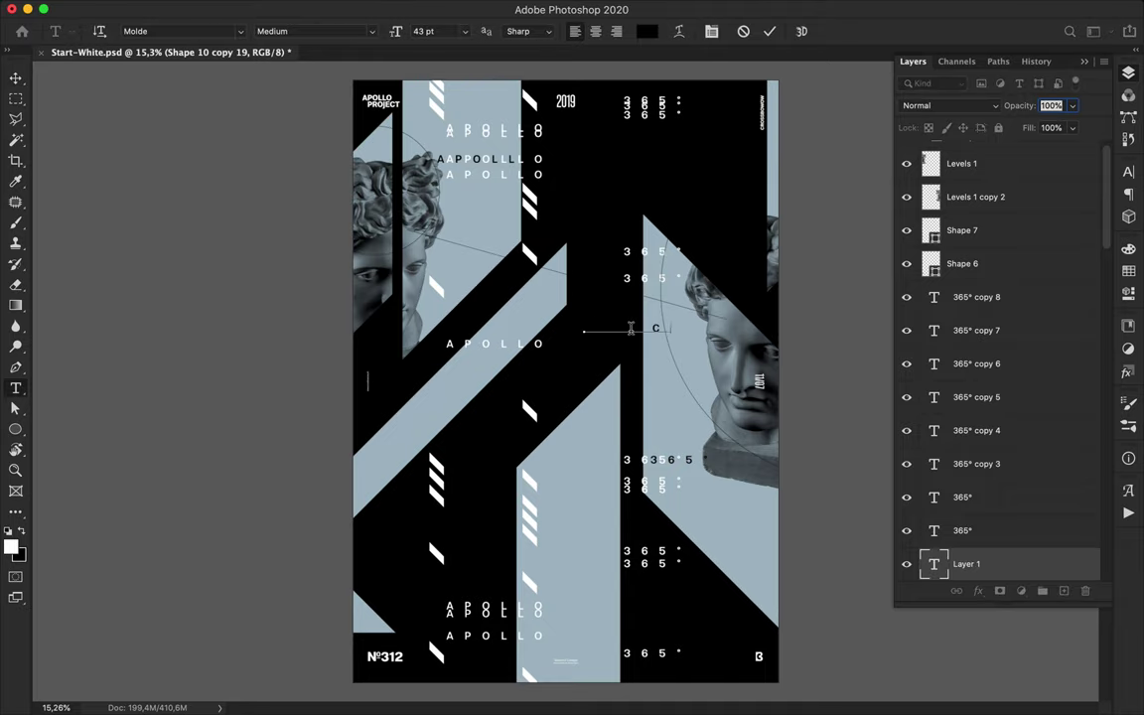
key(super+Return)
click(648, 32)
drag(230, 105, 144, 88)
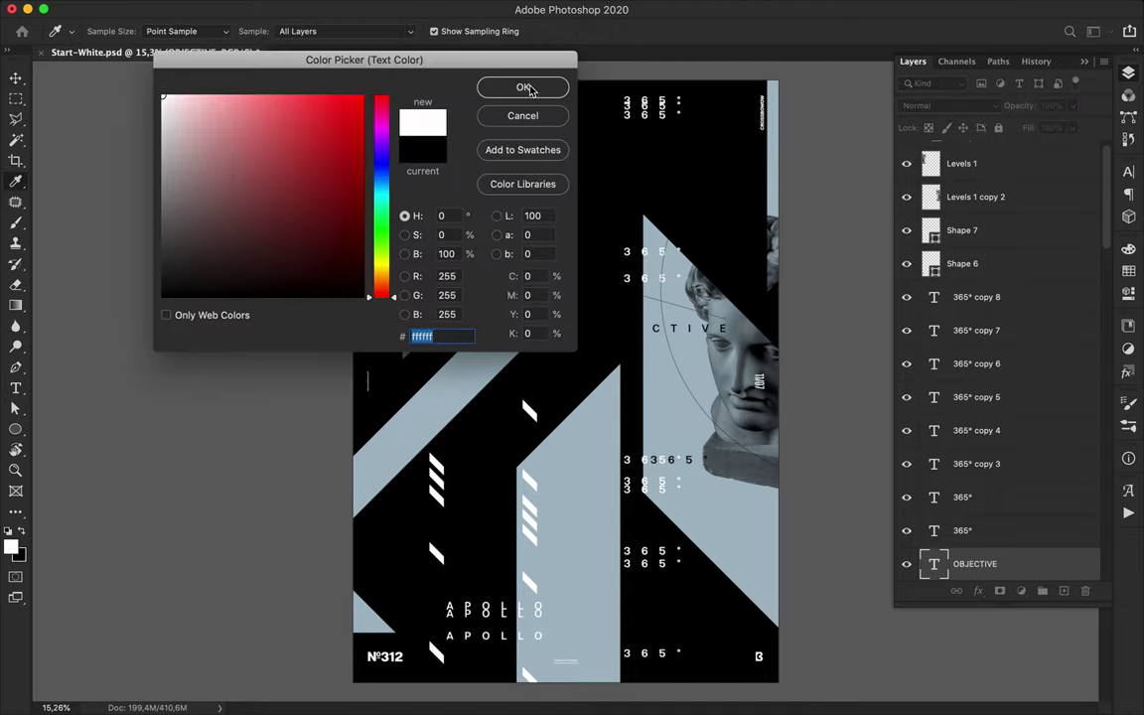
click(528, 89)
Set the OBJECTIVE text to 203 pt with a tracking of 20.
click(1128, 174)
key(shift+Up)
key(shift+Up)
key(shift+Up)
key(shift+Up)
key(shift+Up)
key(shift+Up)
key(shift+Up)
key(shift+Up)
key(shift+Up)
key(shift+Up)
key(shift+Up)
key(shift+Up)
key(shift+Up)
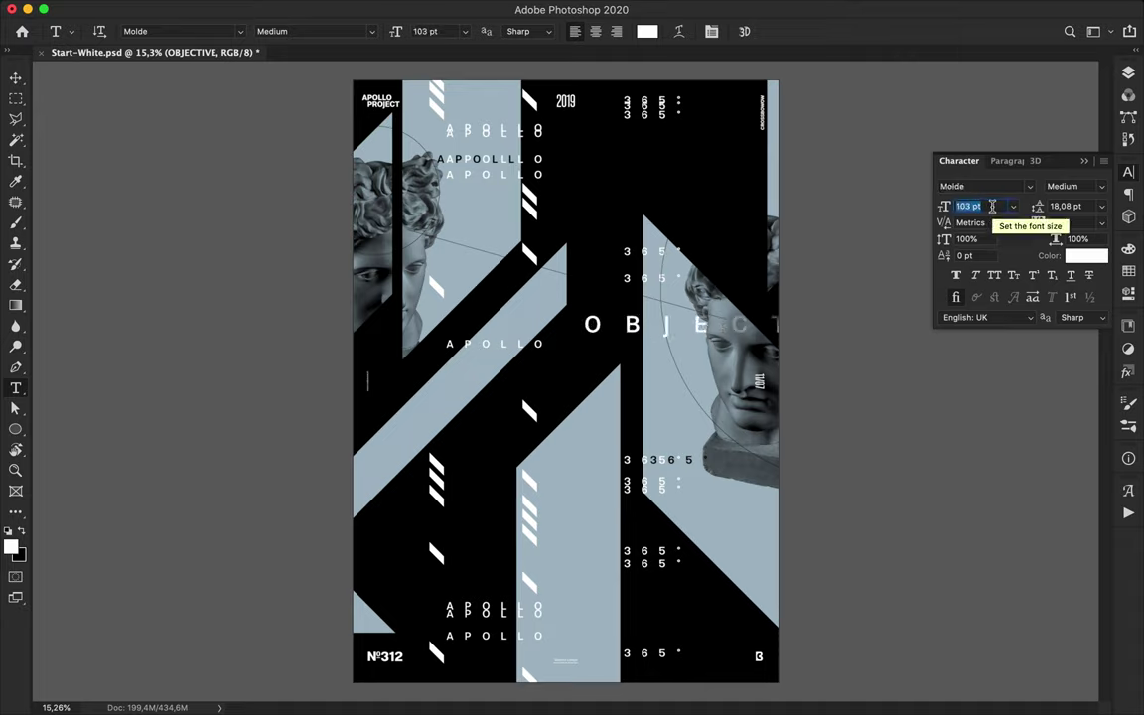
click(1065, 222)
text(20)
key(Return)
Reorder OBJECTIVE directly above the Background layer and position it at mid-poster so the blue-grey panels partly cover it.
key(v)
drag(624, 318, 459, 292)
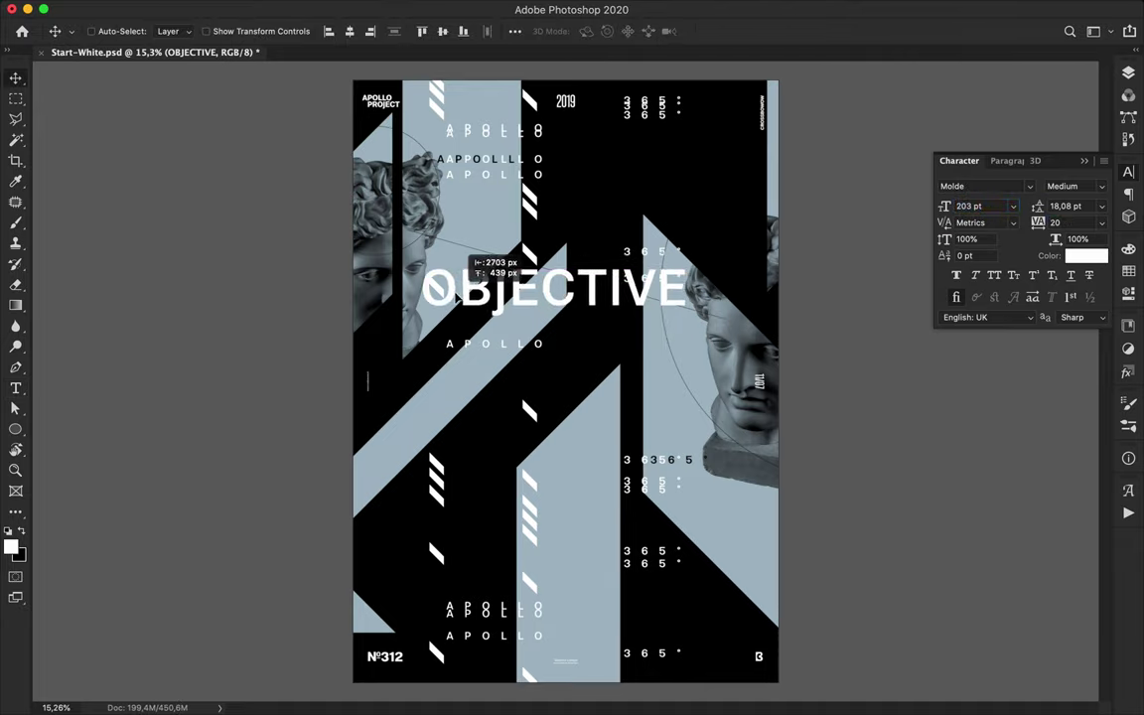
click(1129, 73)
scroll(1009, 331, down, 10)
scroll(1009, 332, up, 8)
drag(1008, 328, 978, 544)
drag(586, 303, 628, 421)
key(shift+Right)
key(shift+Right)
key(shift+Right)
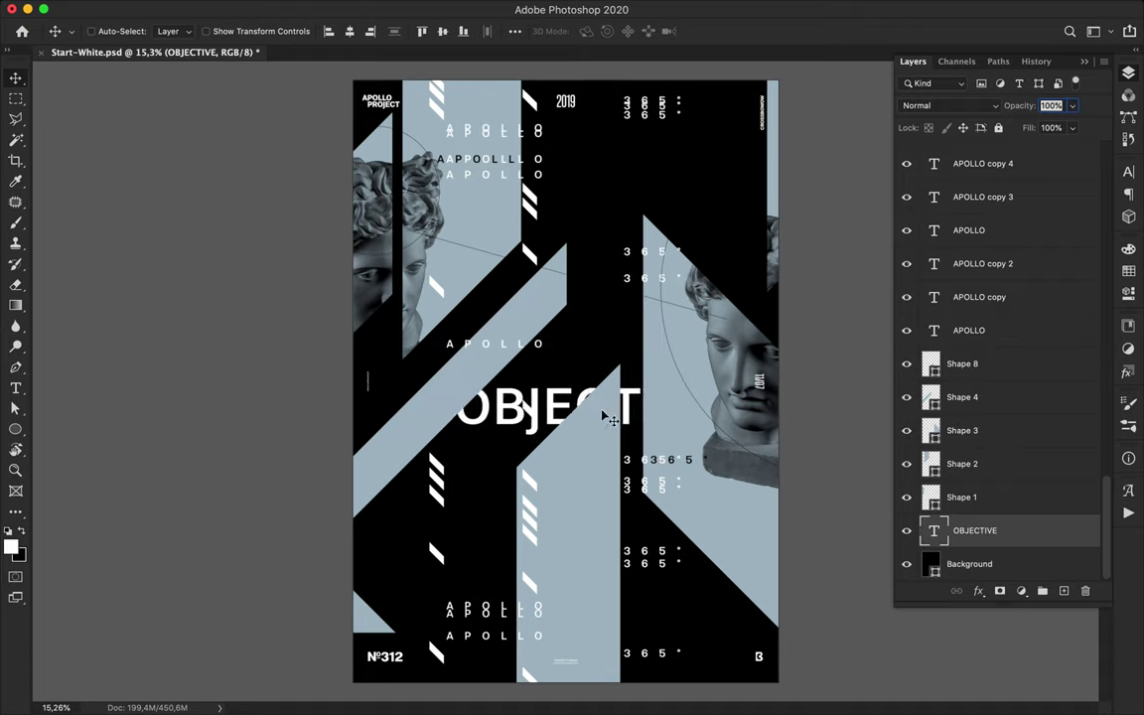
key(shift+Left)
key(shift+Left)
Duplicate OBJECTIVE, shorten the copy to TIVE and place it below the original word.
drag(523, 429, 247, 542)
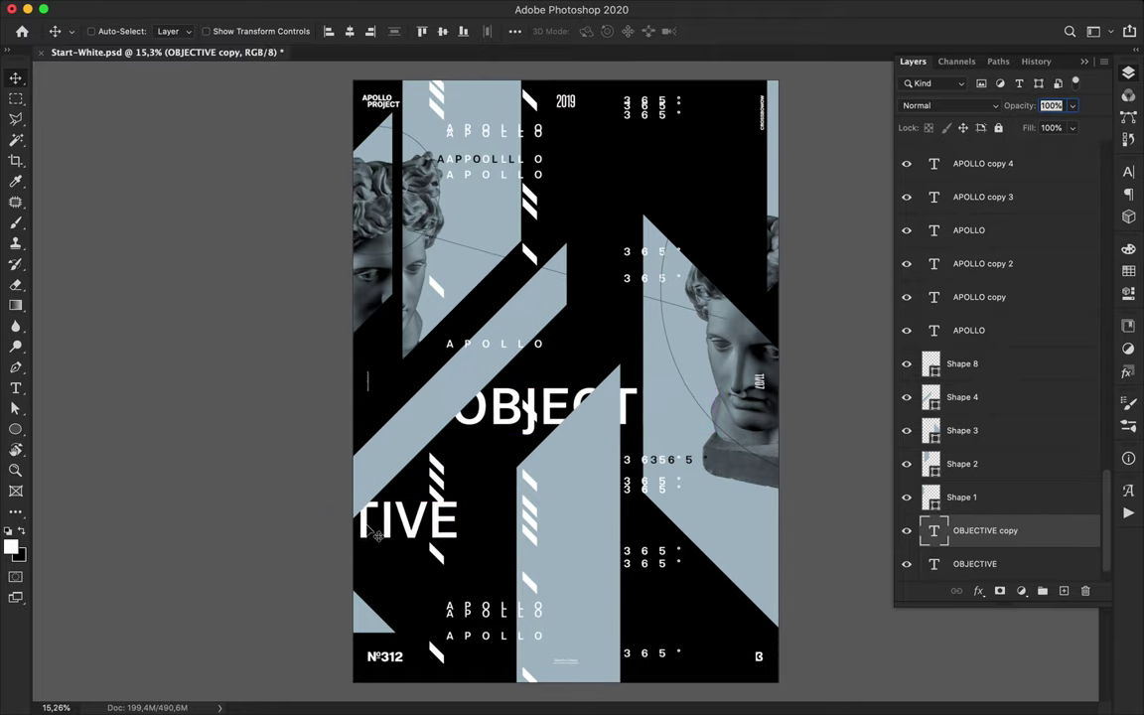
drag(369, 529, 377, 439)
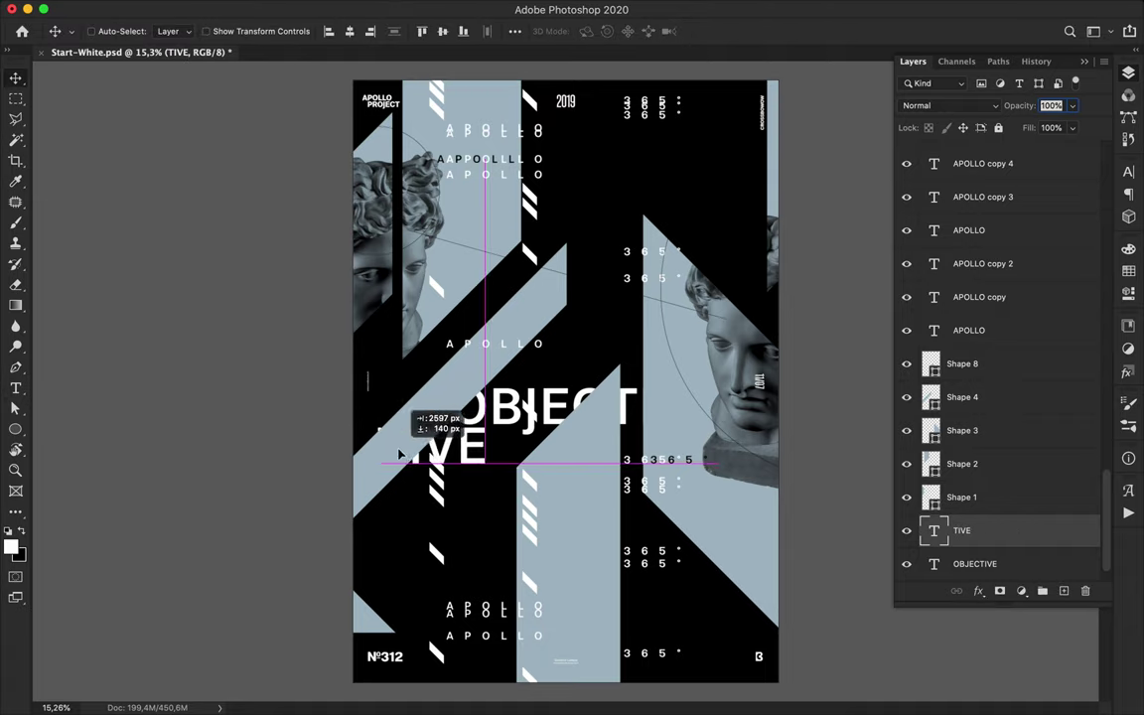
drag(399, 454, 419, 483)
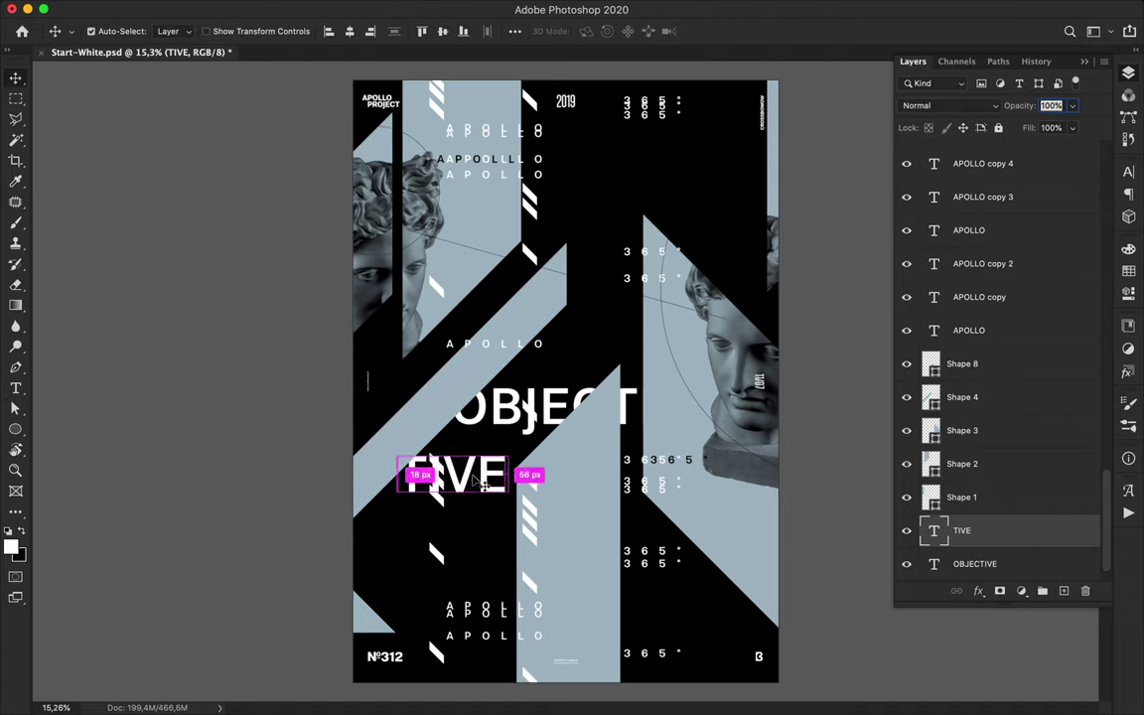
Enlarge TIVE considerably and position it across the middle of the poster, behind the panels.
key(super+t)
drag(510, 503, 564, 551)
drag(490, 540, 539, 307)
key(Return)
Move OBJECTIVE above the large TIVE, shorten it to OBJEC and set it close over TIVE.
click(1051, 562)
drag(512, 453, 539, 468)
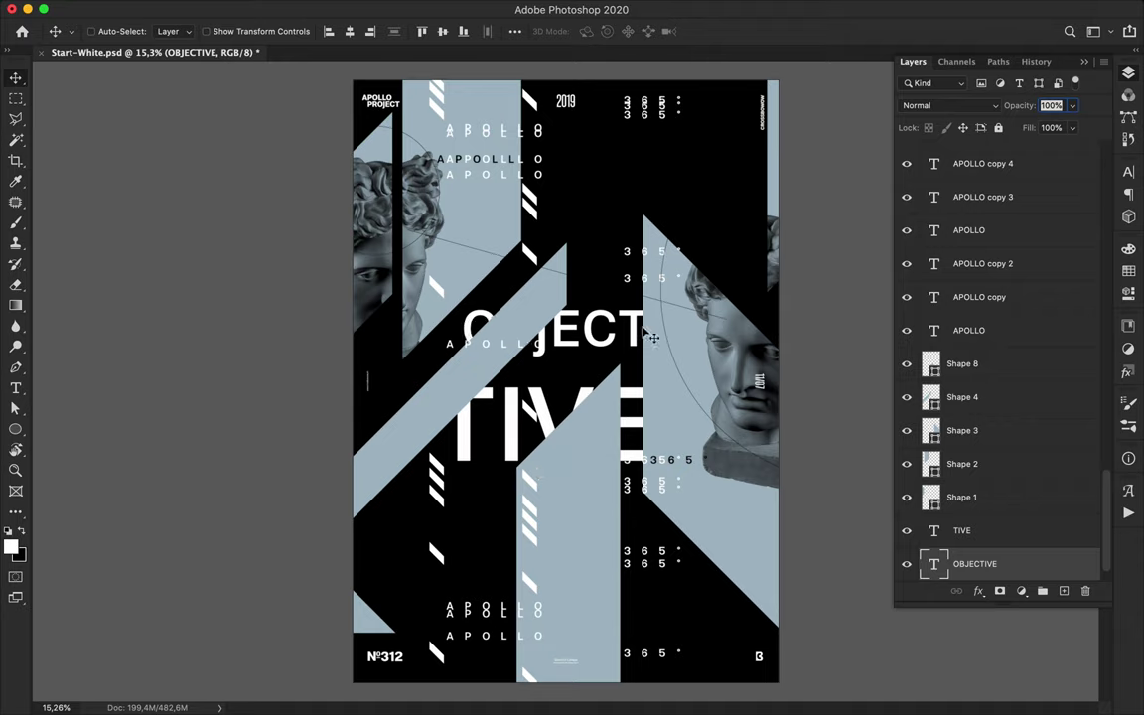
double_click(642, 329)
drag(616, 330, 956, 322)
key(BackSpace)
key(super+Return)
drag(577, 343, 616, 374)
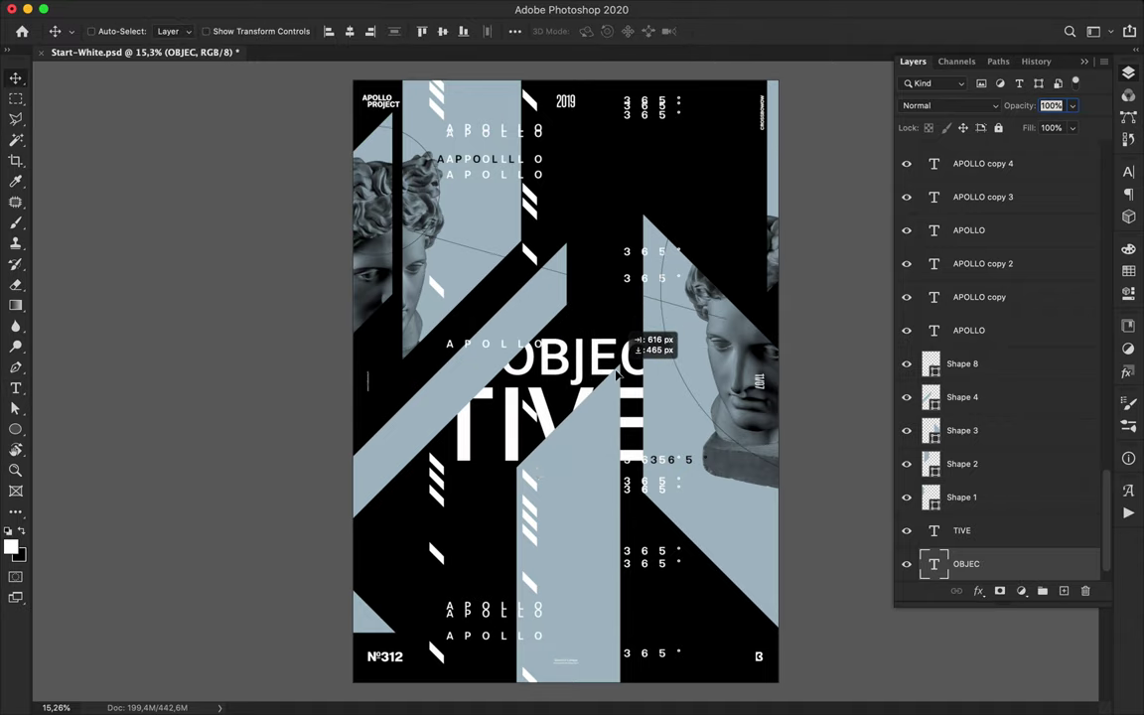
Shorten the large TIVE text to TIV and shift it toward the poster's left side.
click(540, 420)
click(513, 431)
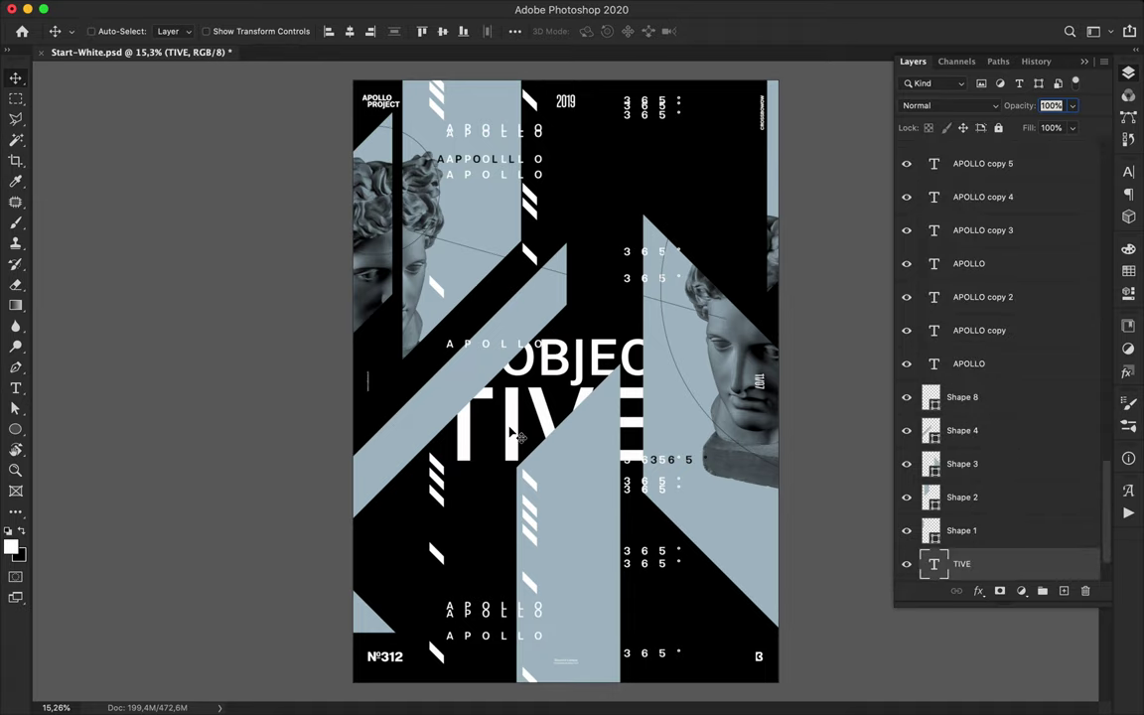
key(t)
drag(598, 411, 684, 429)
key(BackSpace)
key(super+Return)
key(v)
drag(543, 405, 463, 438)
Change the duplicated large text to a single E below TIV.
key(t)
double_click(446, 535)
text(Ev)
key(BackSpace)
key(Escape)
key(v)
Move OBJEC to the poster's upper right, TIV to the left edge, and E directly after TIV.
super+click(524, 440)
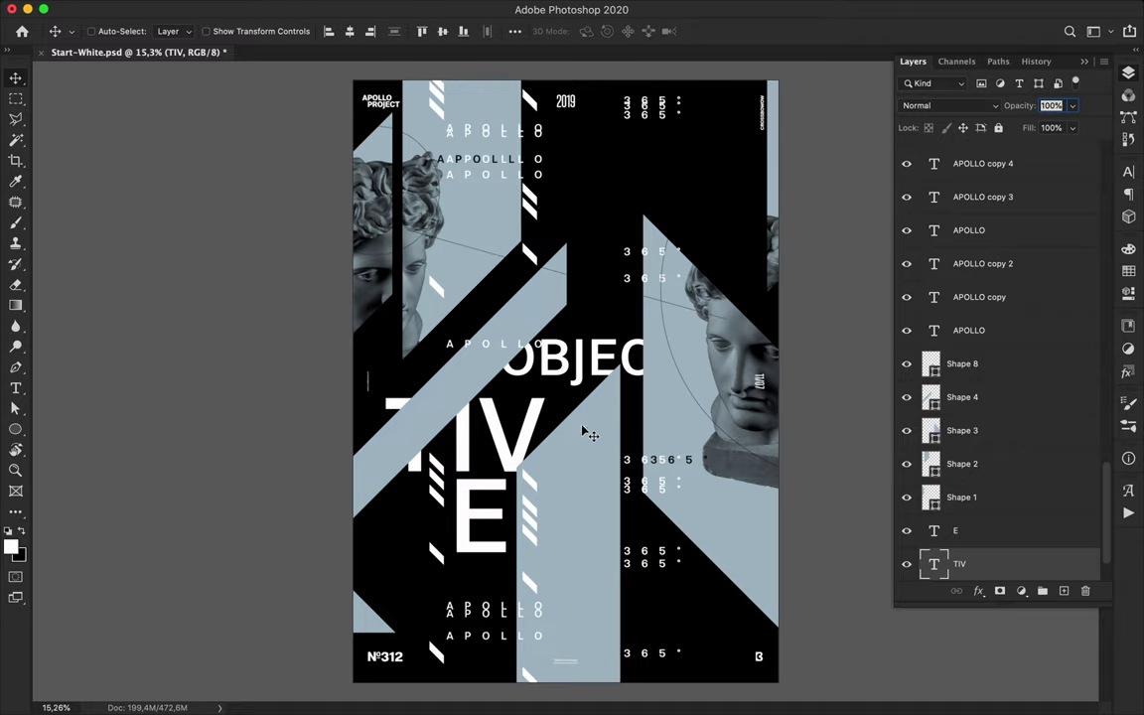
drag(584, 366, 655, 220)
drag(497, 432, 454, 400)
click(487, 501)
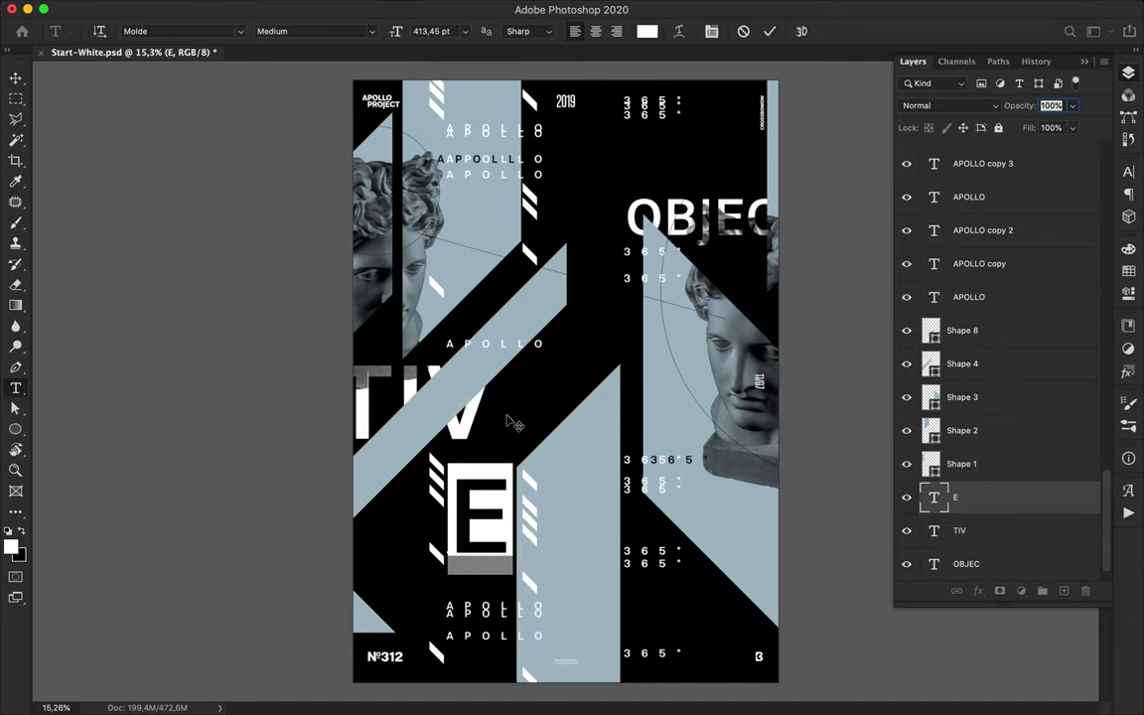
drag(493, 500, 518, 381)
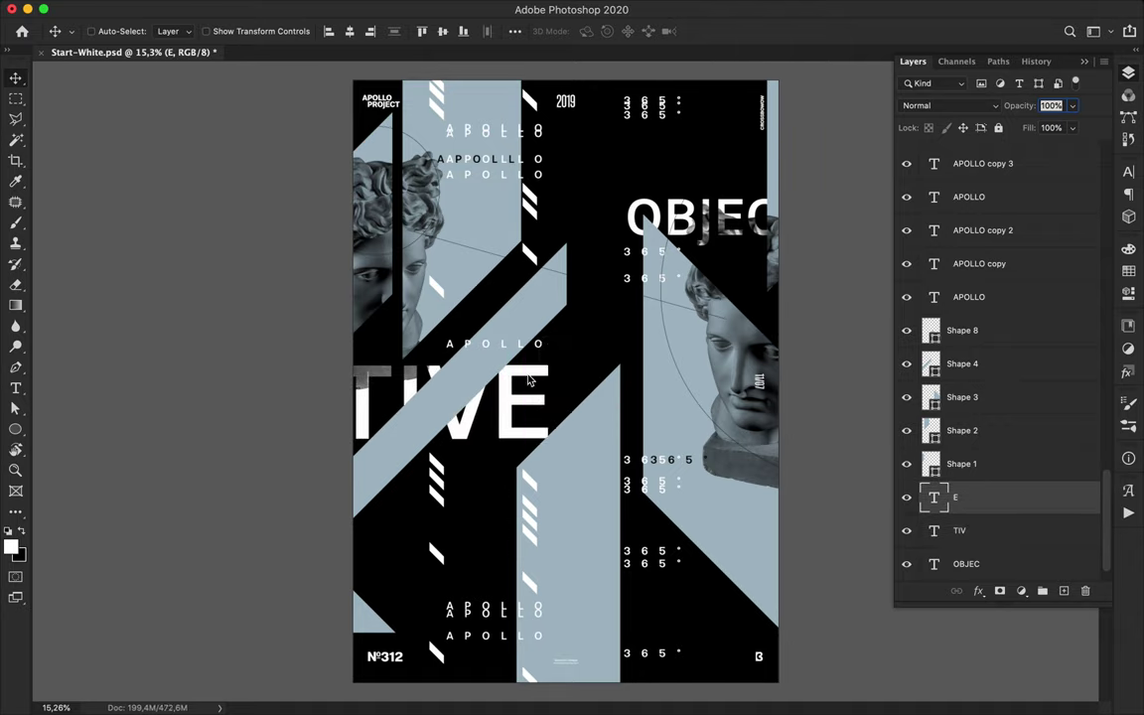
Enlarge the E, raise its layer above Shape 8 and place it at the center of the poster.
key(super+t)
drag(563, 470, 600, 533)
key(Return)
drag(524, 420, 558, 381)
drag(1022, 479, 1010, 328)
drag(582, 390, 556, 400)
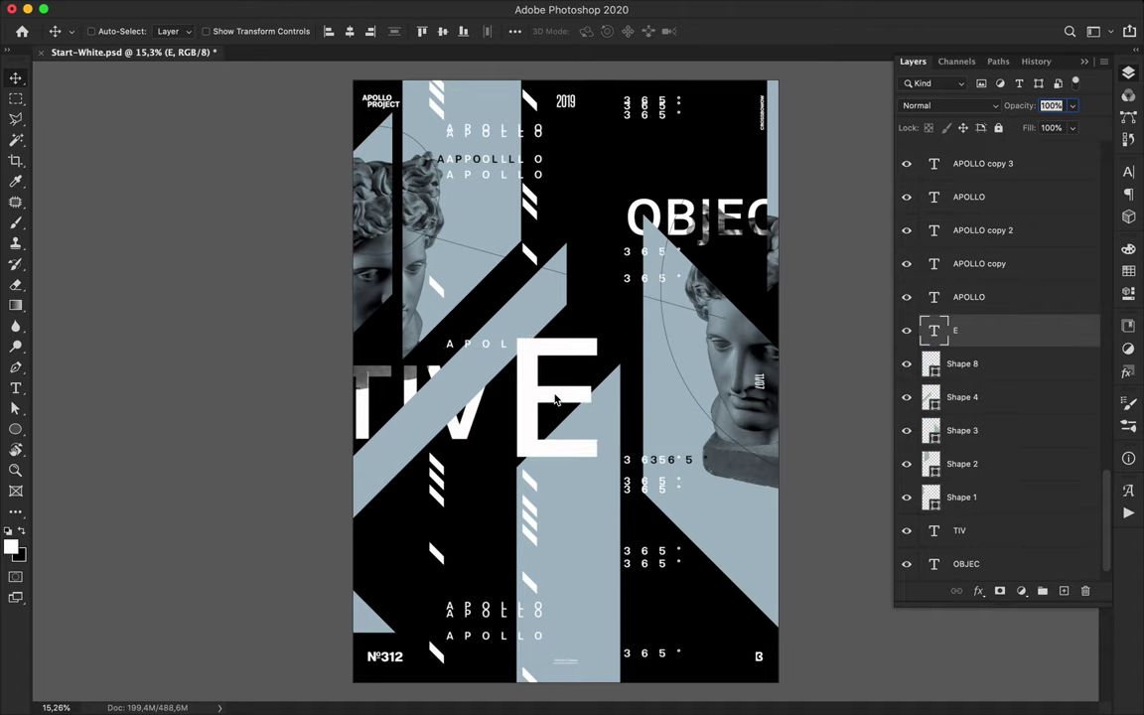
Delete the large TIV and replace it with a copy of OBJEC at the left edge, retyped as CTIV.
click(471, 426)
key(Delete)
drag(738, 205, 447, 415)
double_click(448, 416)
text(CTIV)
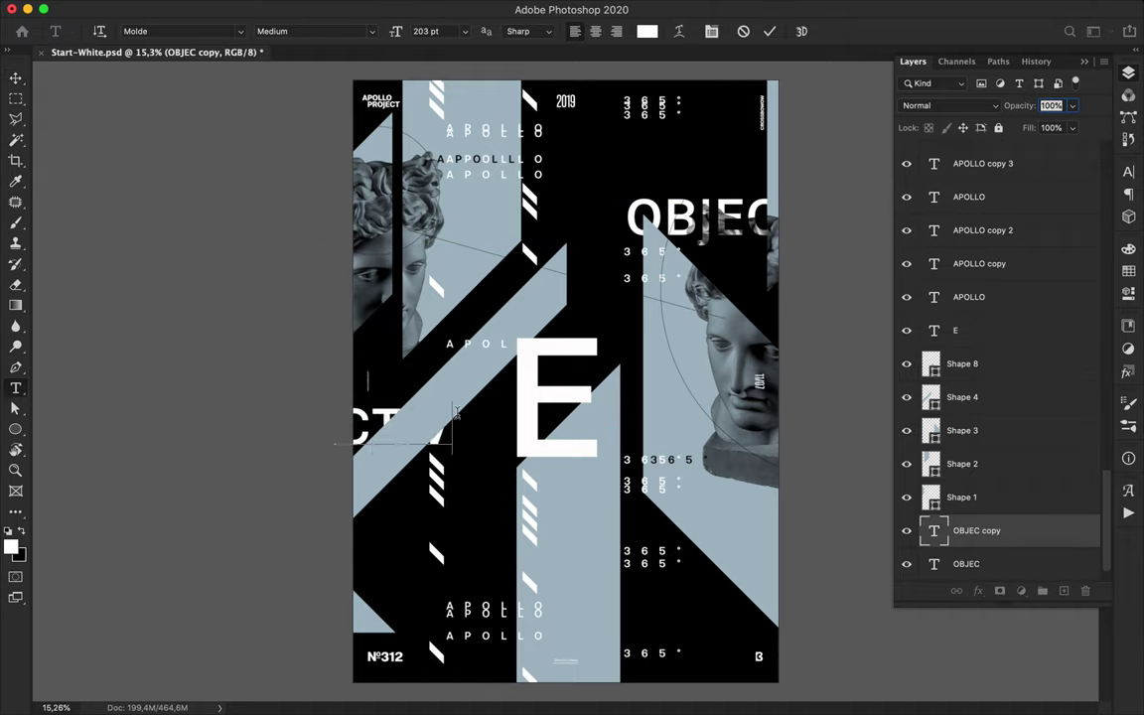
key(super+Return)
Move the CTIV layer between Shape 8 and Shape 4 and raise the word slightly over the diagonal band.
key(v)
drag(1000, 526, 987, 368)
drag(431, 444, 426, 408)
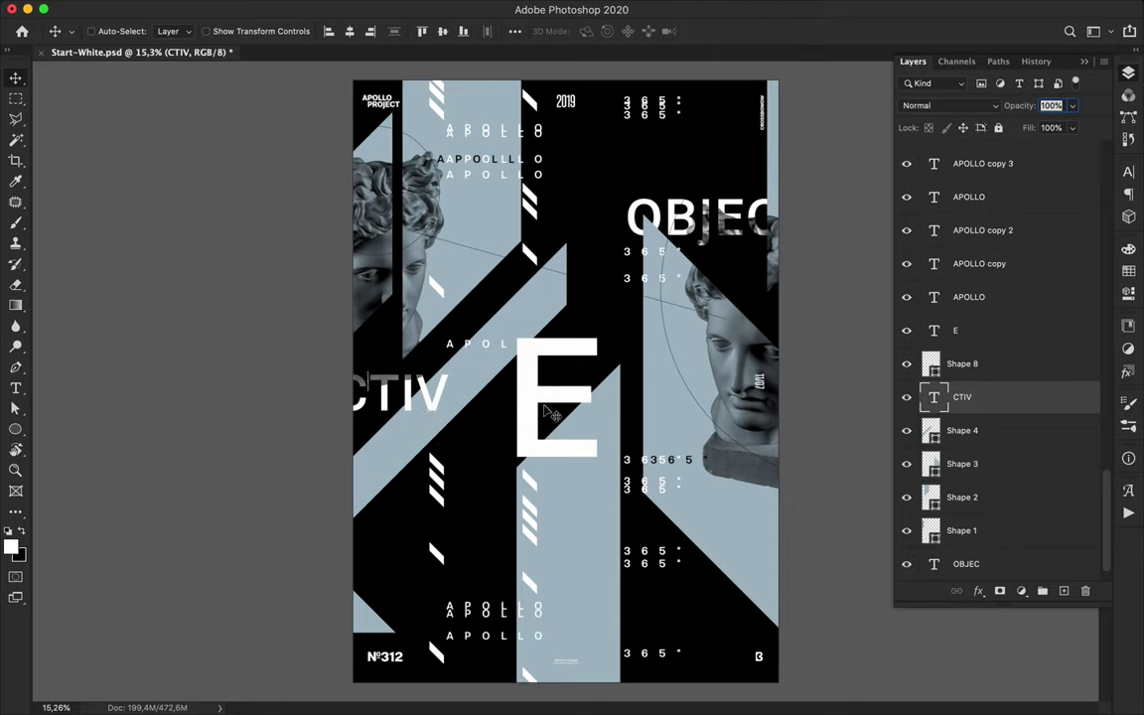
Append an E to the CTIV text so it reads CTIVE.
key(t)
click(448, 395)
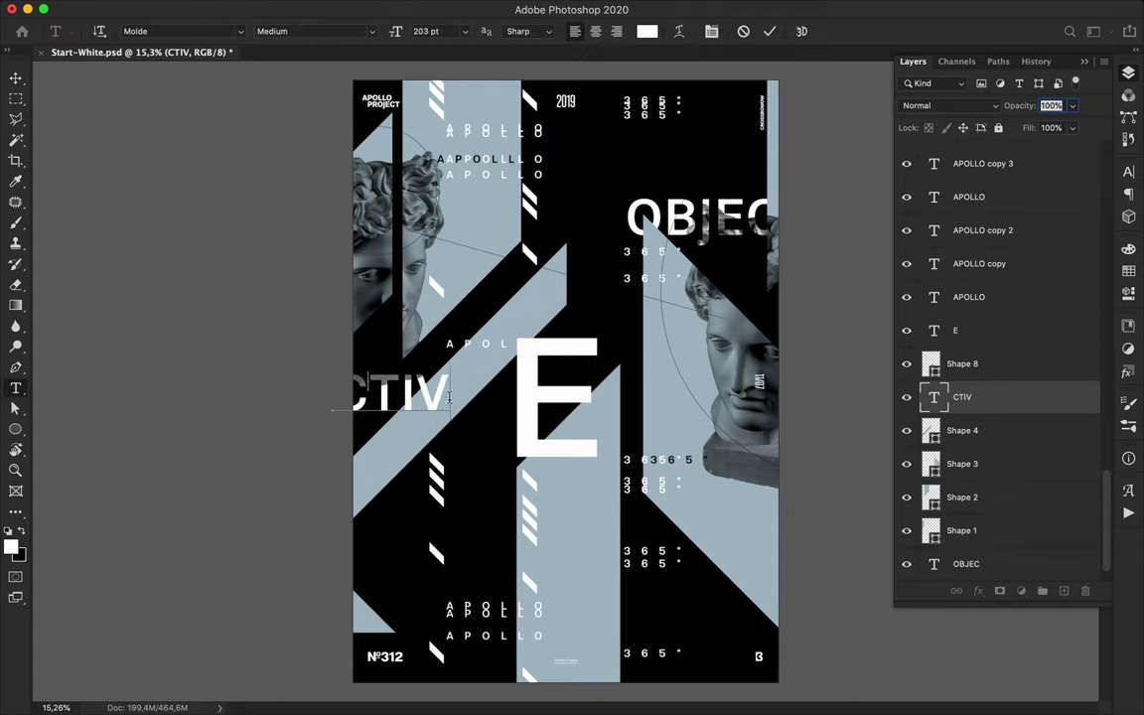
key(super+Return)
Make two smaller copies of the large E and place them to its upper left and upper right.
key(v)
drag(536, 402, 637, 340)
key(super+z)
key(super+t)
drag(585, 253, 518, 290)
key(Return)
click(1101, 48)
click(785, 9)
click(796, 41)
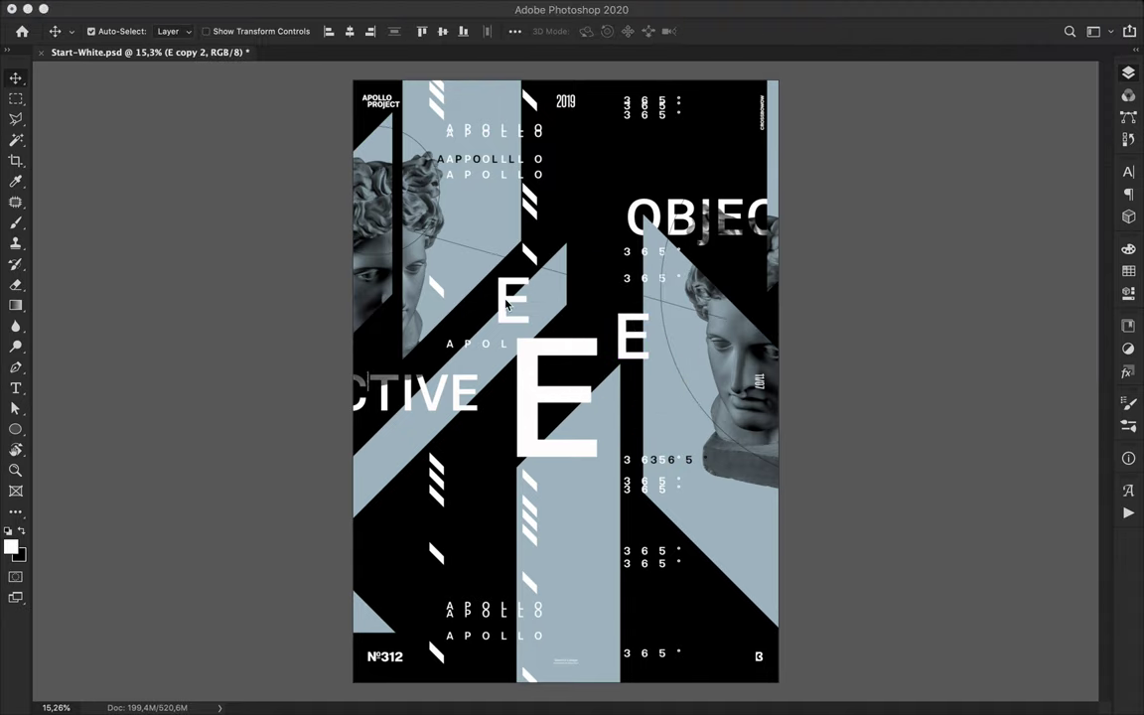
Scatter more copies of the E around the large one and toward the lower right, scaling them progressively smaller.
click(505, 304)
drag(510, 308, 704, 593)
key(super+t)
key(Return)
key(ctrl+t)
key(Return)
drag(704, 592, 555, 199)
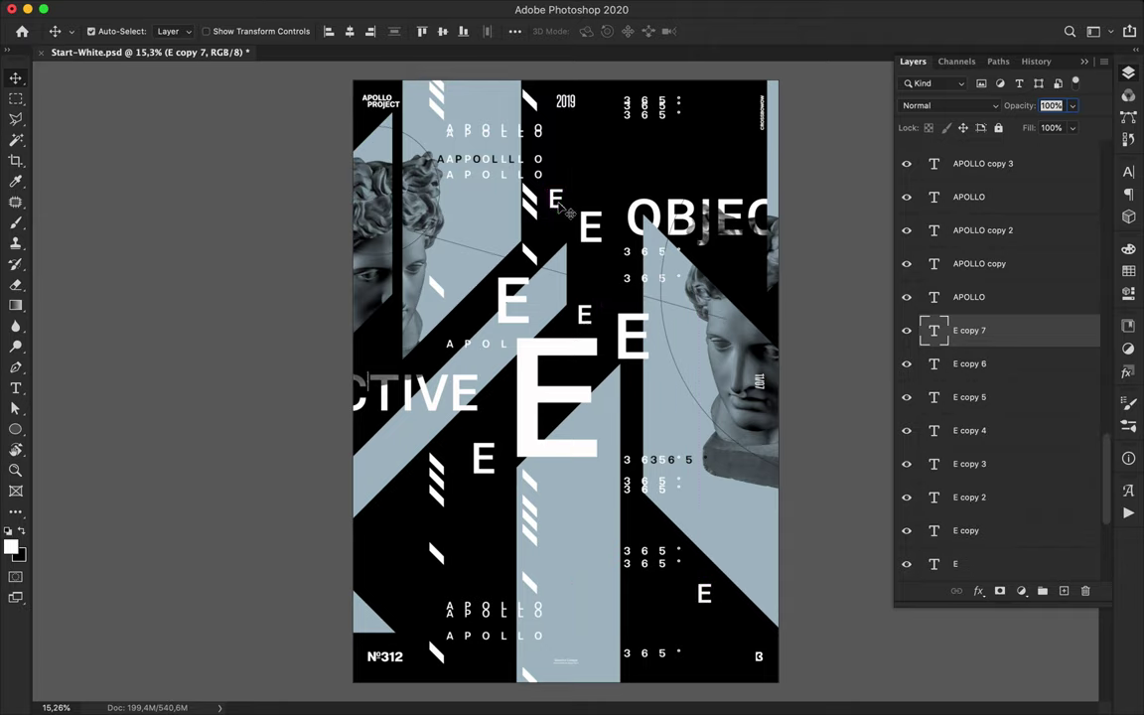
Scale the E copy left of OBJEC to about 73% and scatter duplicates over both statue panels and the lower left.
key(ctrl+t)
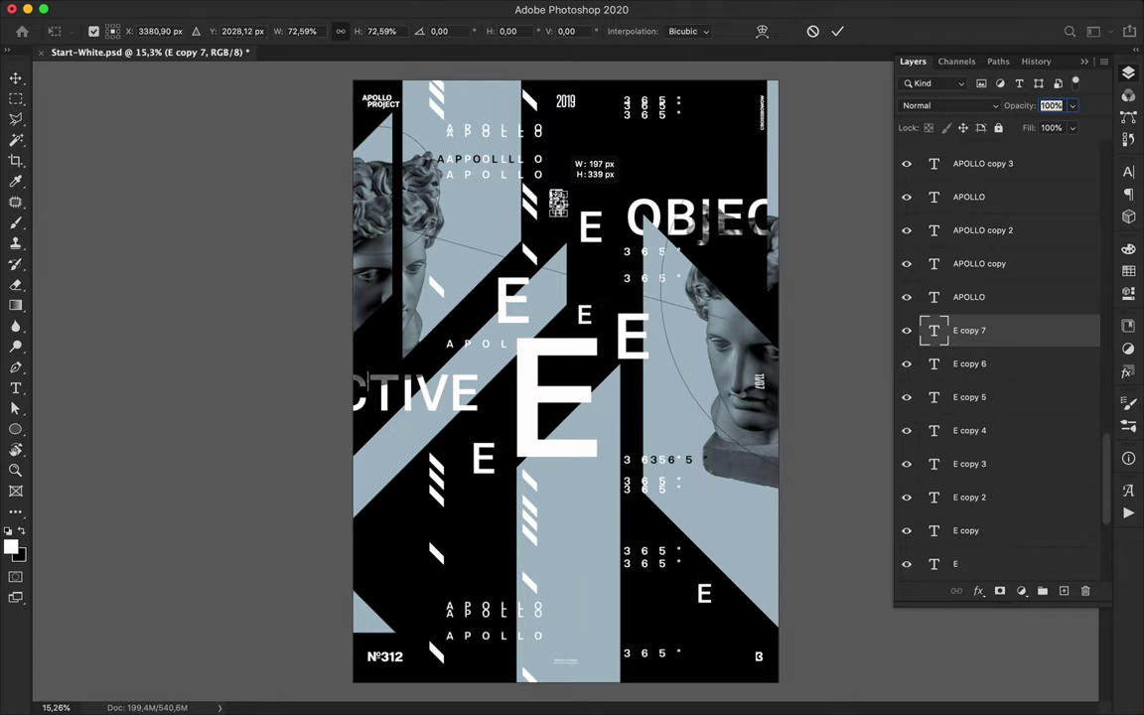
drag(559, 205, 561, 206)
key(Return)
drag(469, 263, 469, 263)
drag(468, 263, 681, 407)
drag(681, 407, 467, 522)
Scale the newest E in the lower left to about 55% and scatter its copies around the large E and upper area.
scroll(469, 523, up, 5)
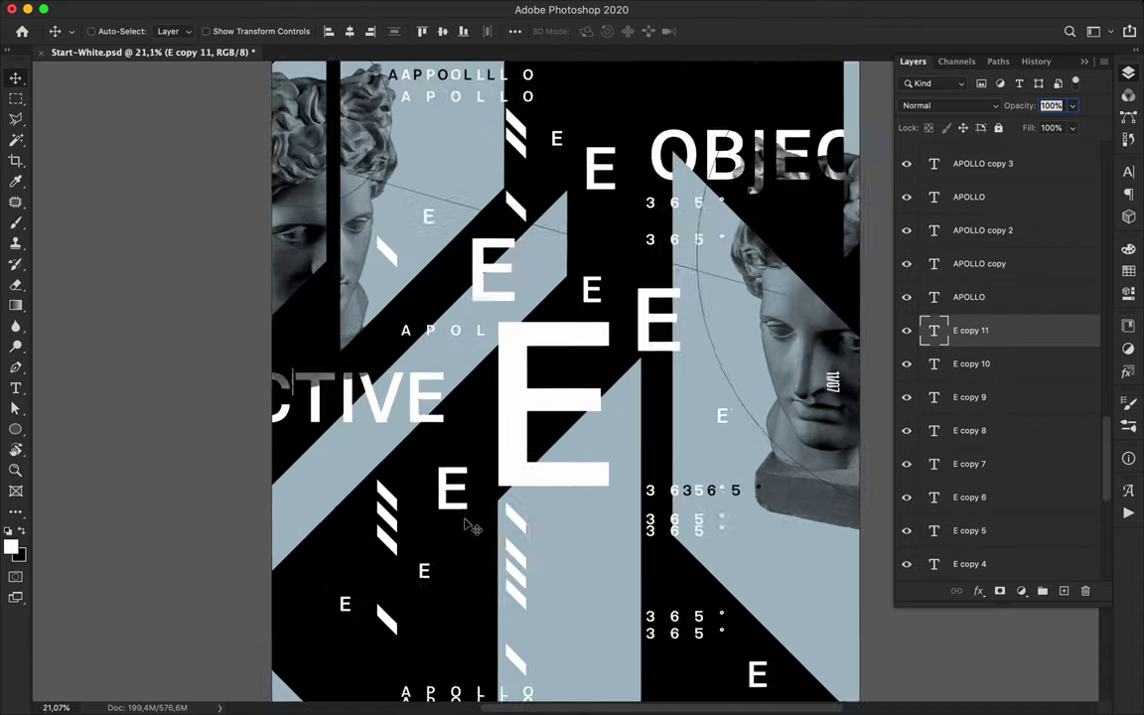
key(ctrl+t)
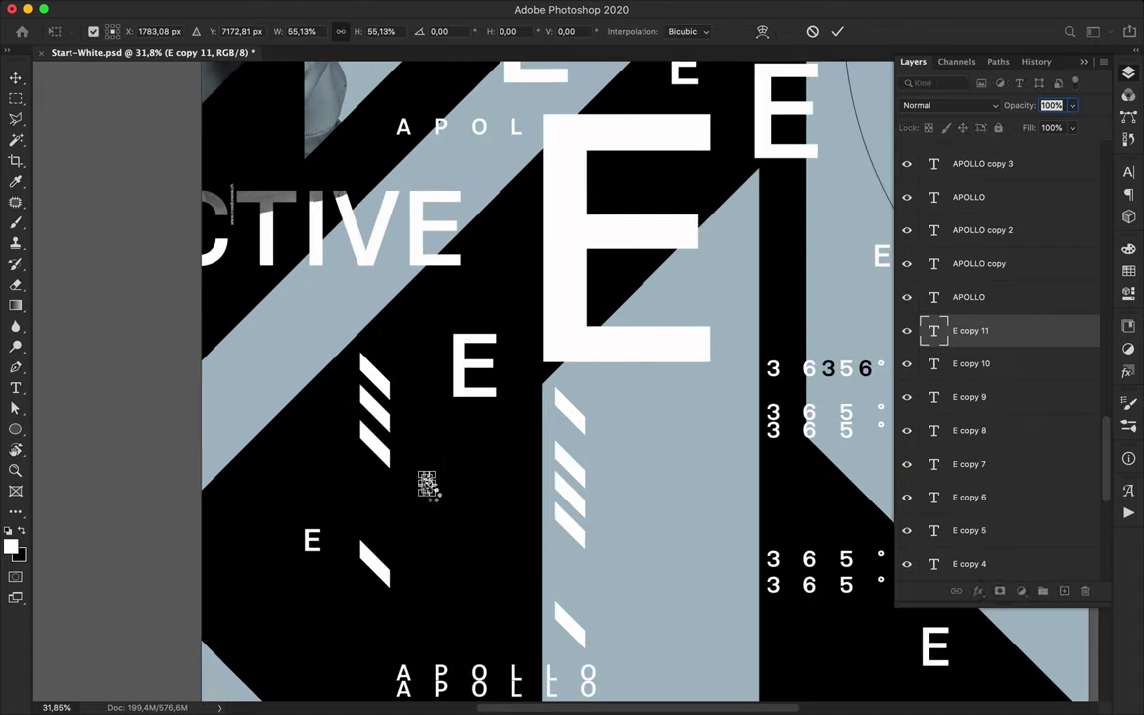
key(Return)
drag(427, 483, 465, 166)
scroll(465, 166, up, 5)
scroll(465, 165, right, 5)
scroll(509, 118, down, 3)
scroll(346, 492, down, 1)
drag(351, 380, 528, 250)
drag(528, 250, 611, 88)
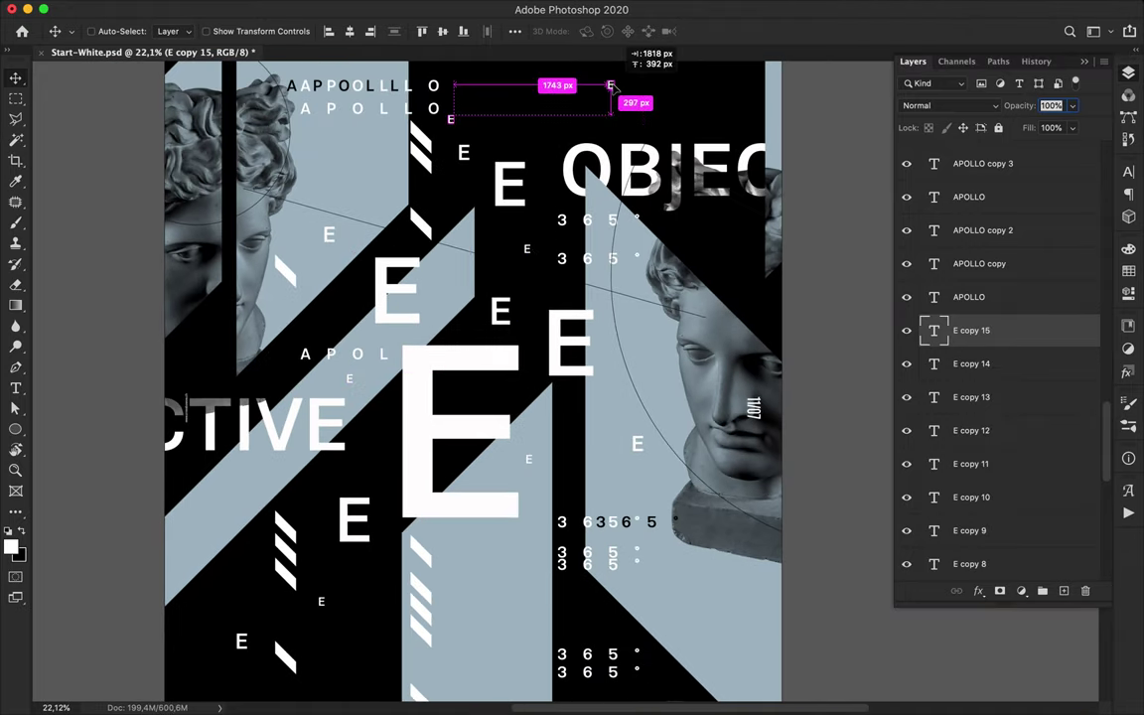
Add more copies of the smallest E at the top edge, on the large E's surroundings and below CTIVE.
scroll(611, 89, up, 5)
drag(611, 209, 465, 443)
drag(465, 443, 487, 511)
drag(487, 511, 388, 577)
Color the newest small E blue-grey (a6bbc7) and place copies between the panels and in the upper left corner.
key(t)
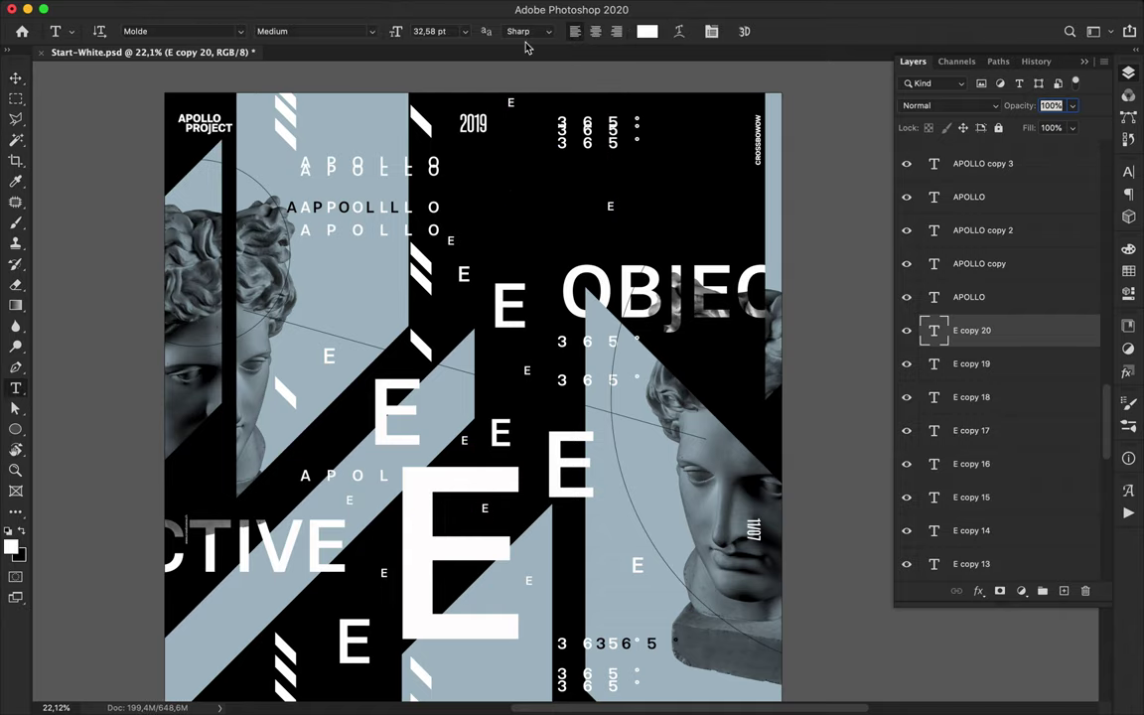
click(645, 31)
click(608, 482)
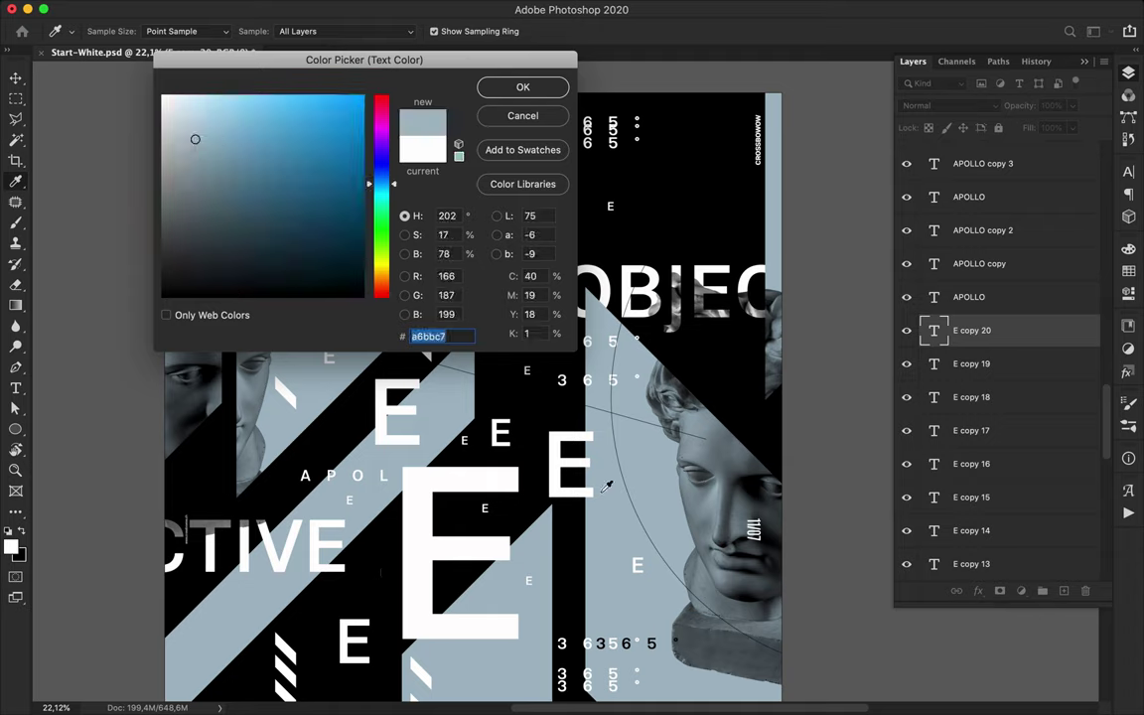
click(524, 93)
key(v)
drag(387, 577, 182, 178)
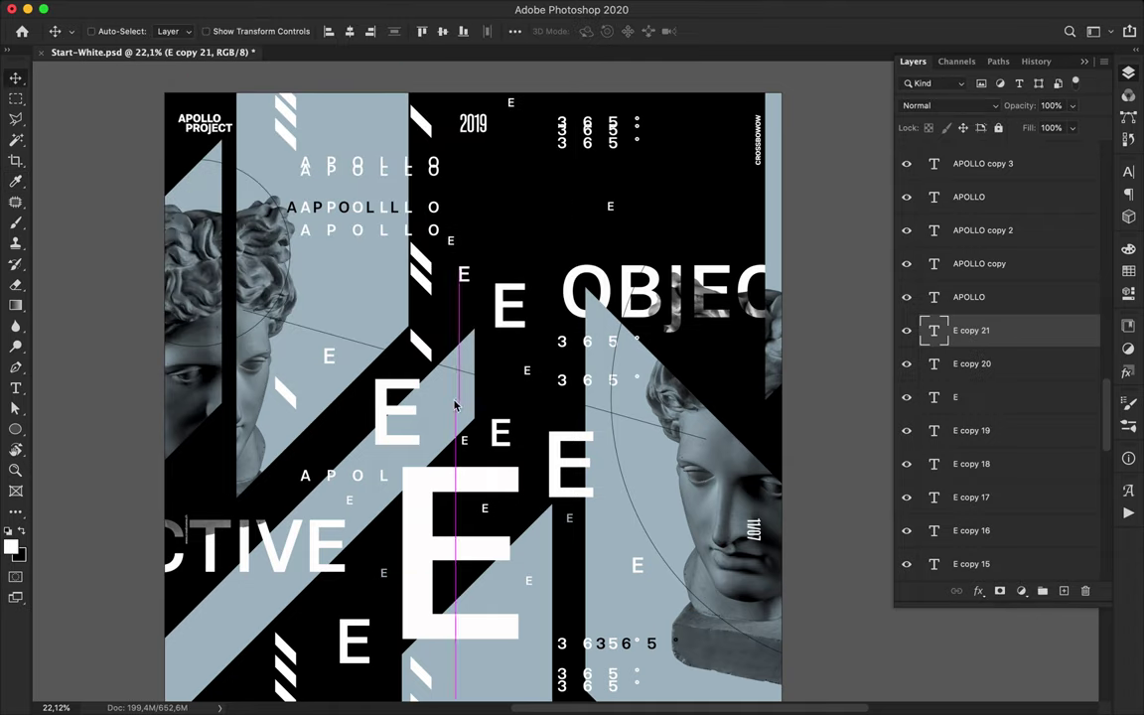
Duplicate the small E again, color it black and place black copies on the large E and beside the right statue's base.
drag(180, 175, 489, 347)
key(i)
key(t)
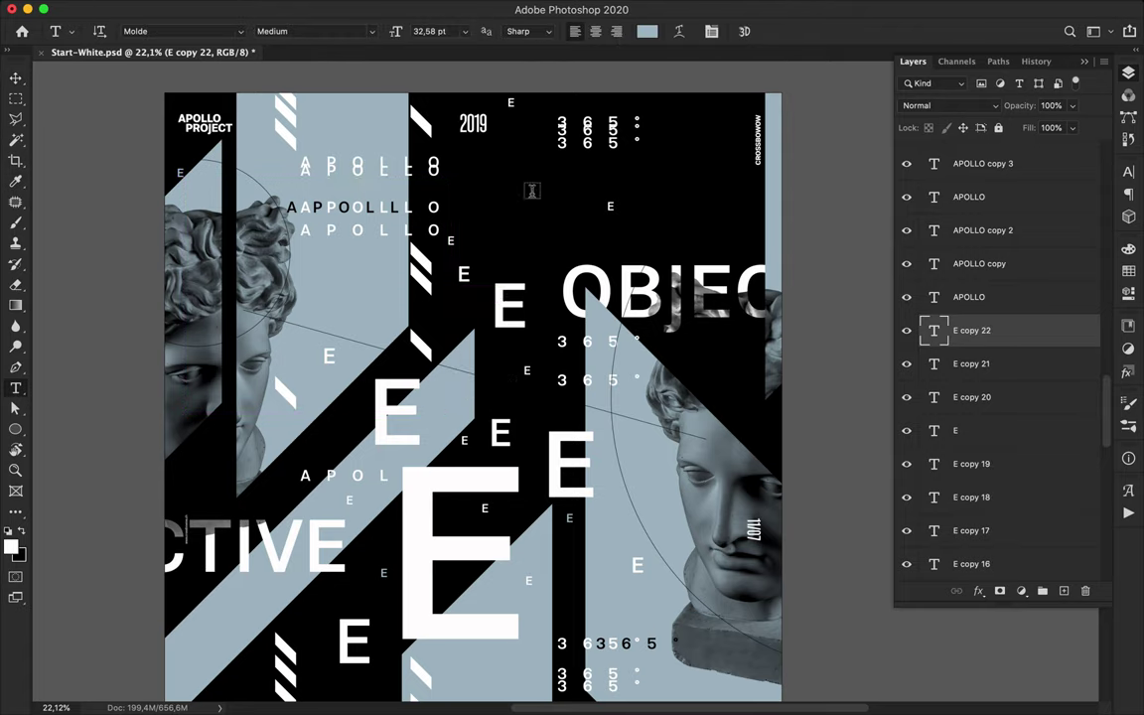
click(645, 32)
click(515, 86)
key(v)
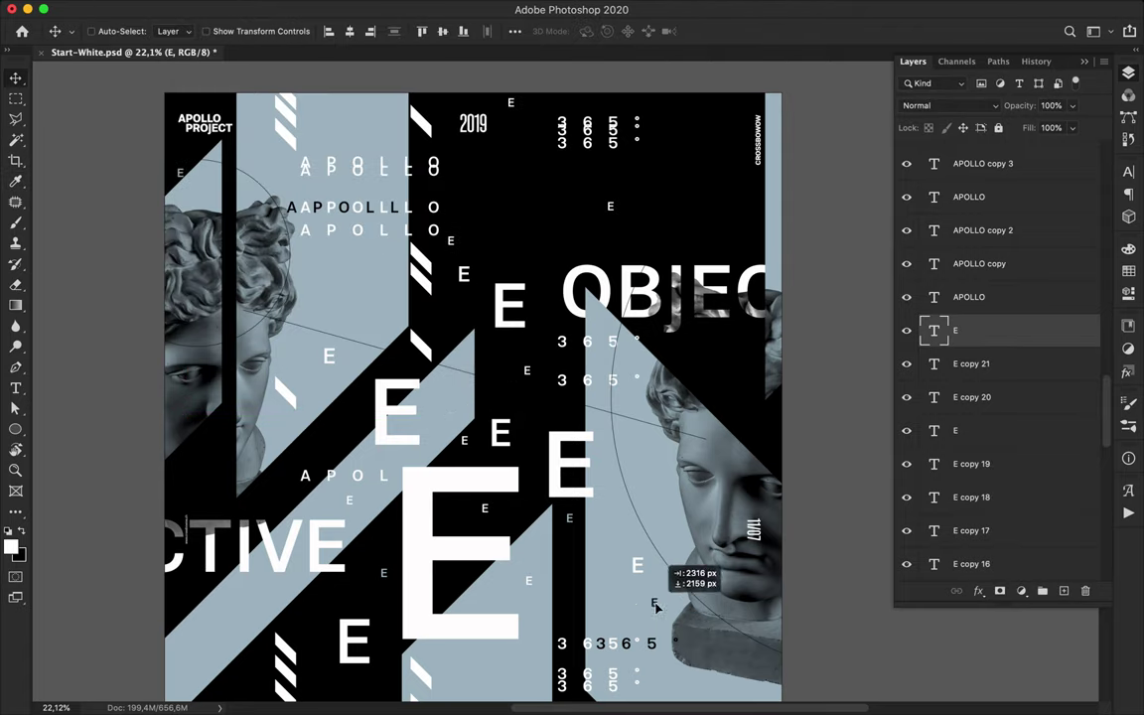
Draw a small 98 px square with no fill and a 1 pt black outline below the right statue's base.
scroll(655, 607, down, 8)
scroll(657, 610, up, 7)
scroll(658, 614, down, 2)
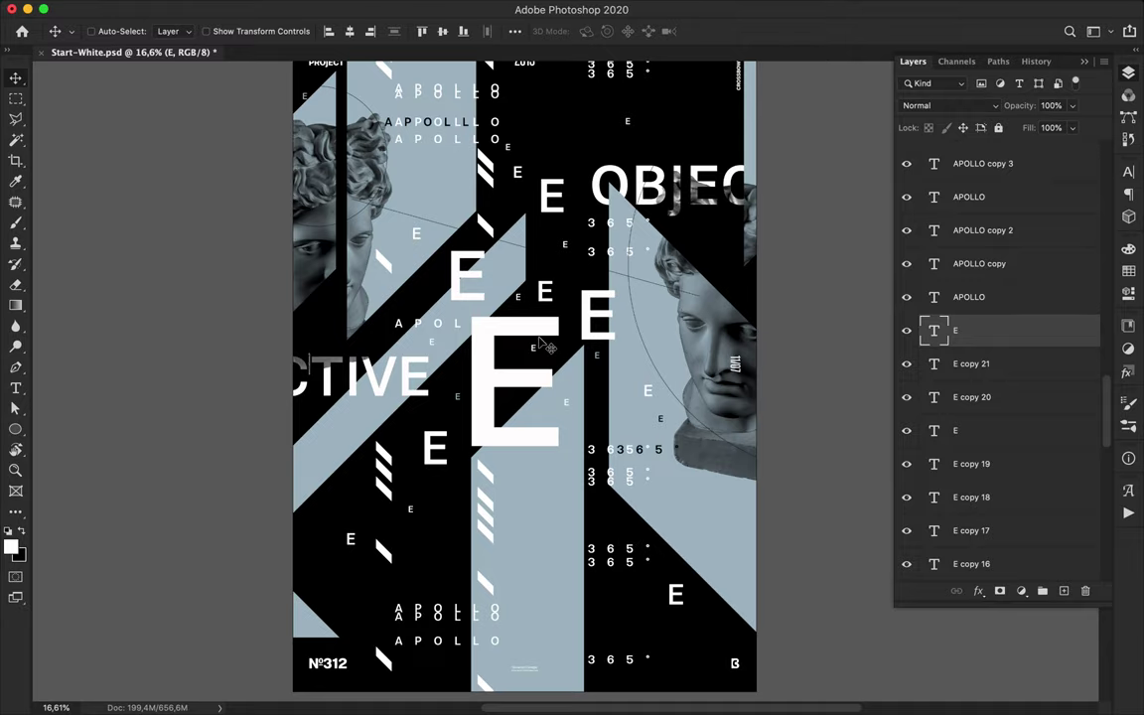
key(m)
click(16, 429)
click(65, 429)
scroll(571, 389, up, 6)
scroll(449, 318, right, 5)
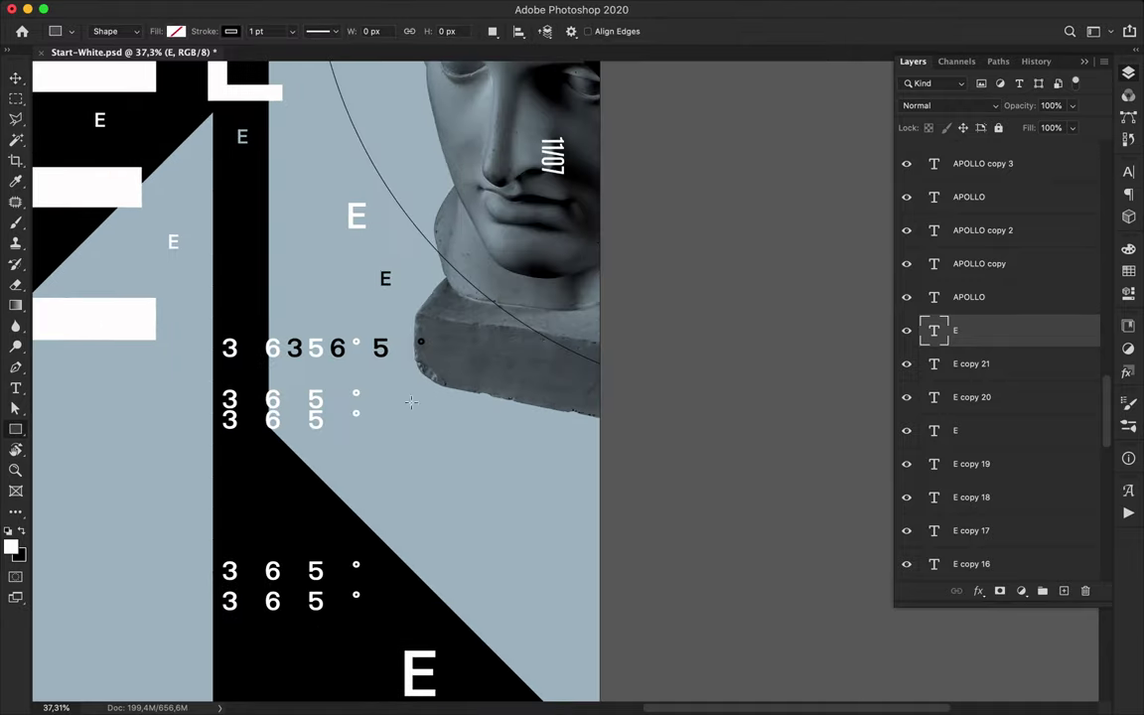
drag(414, 429, 437, 424)
Duplicate the outlined square, recolor the copy's outline white and place further white-outlined copies along the same row.
key(v)
key(a)
click(266, 32)
click(236, 114)
key(v)
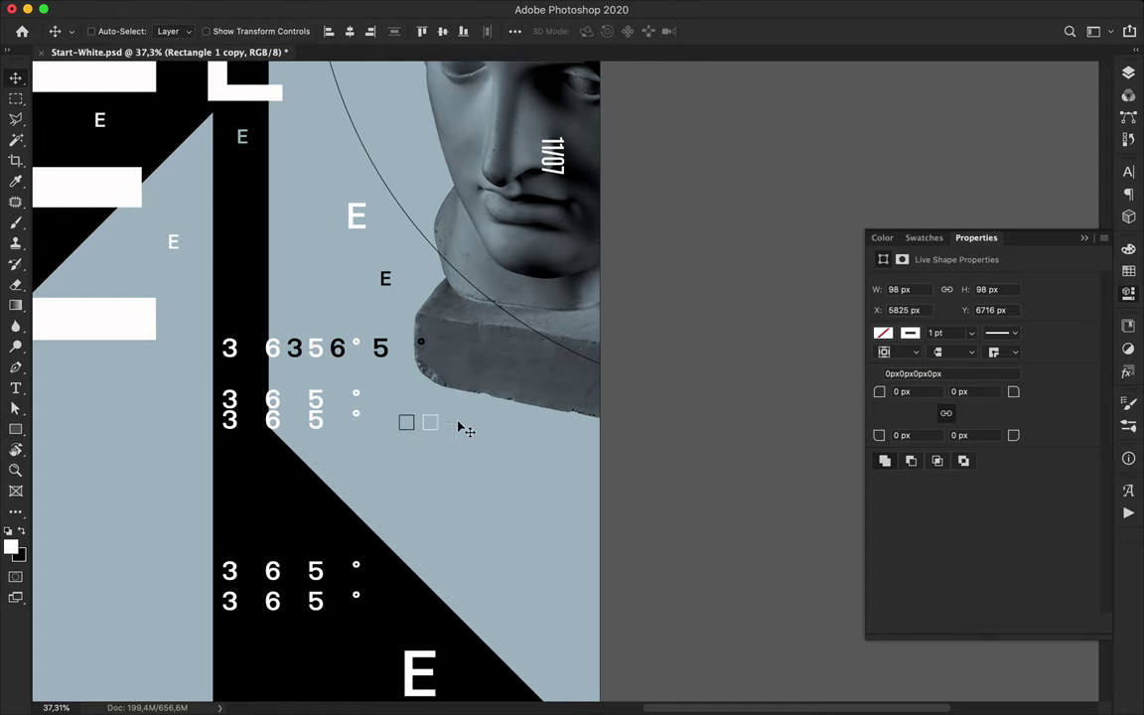
drag(512, 425, 483, 425)
Turn the middle white-outlined square into a solid white square without a stroke.
key(a)
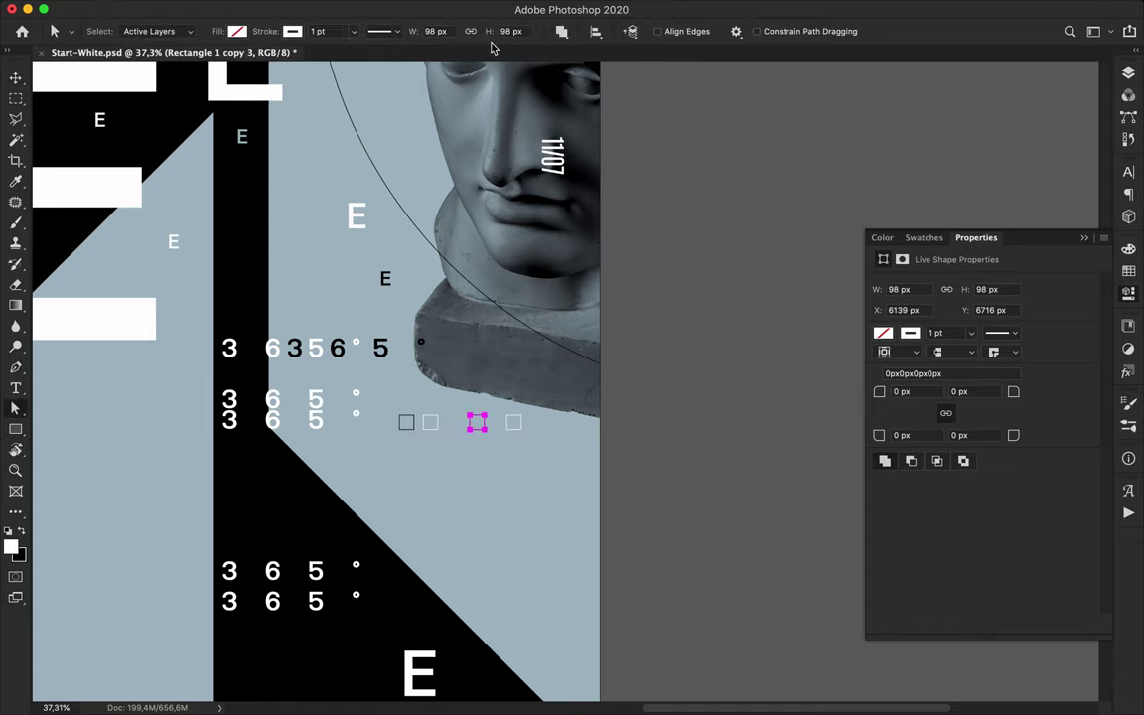
click(290, 33)
click(199, 61)
click(237, 32)
click(139, 116)
key(v)
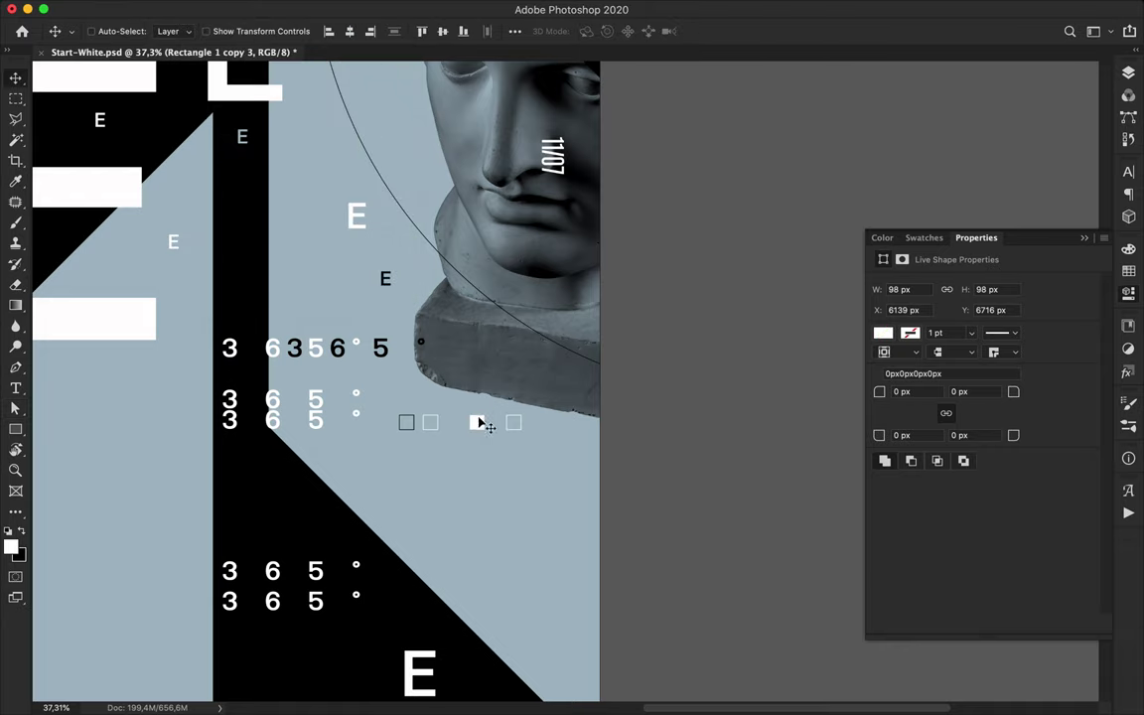
Duplicate the solid white square at the row's outer end, fill the copy black and add a second black square beside it.
drag(549, 429, 549, 429)
key(a)
click(237, 31)
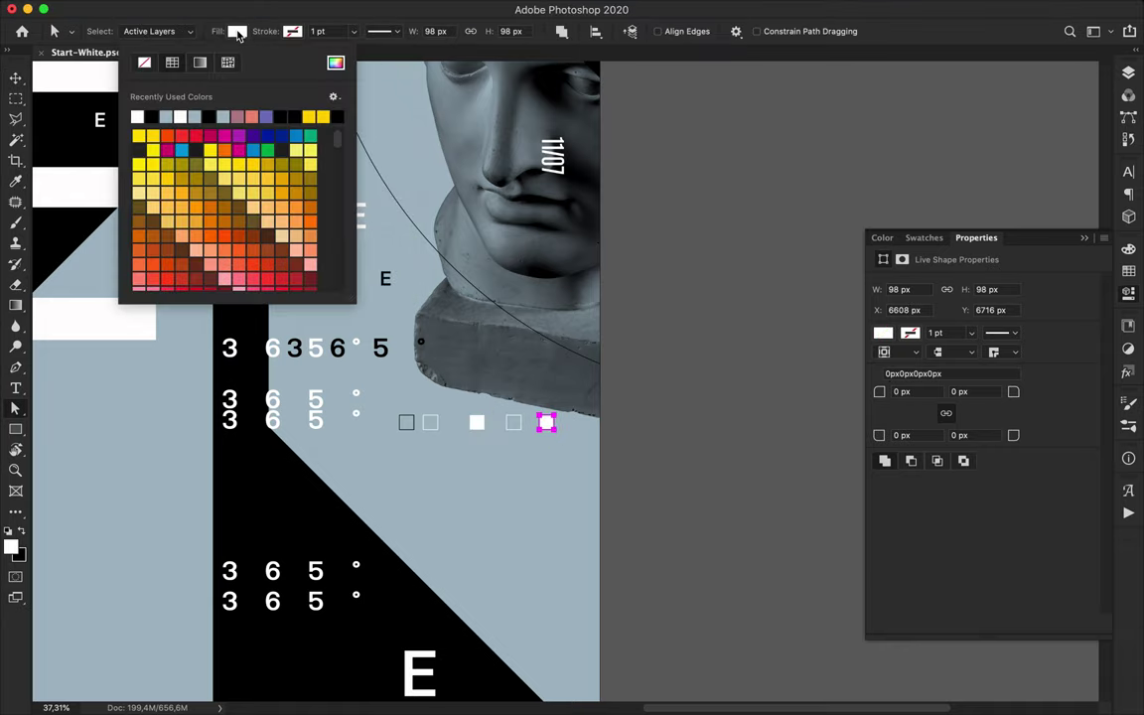
key(Escape)
key(v)
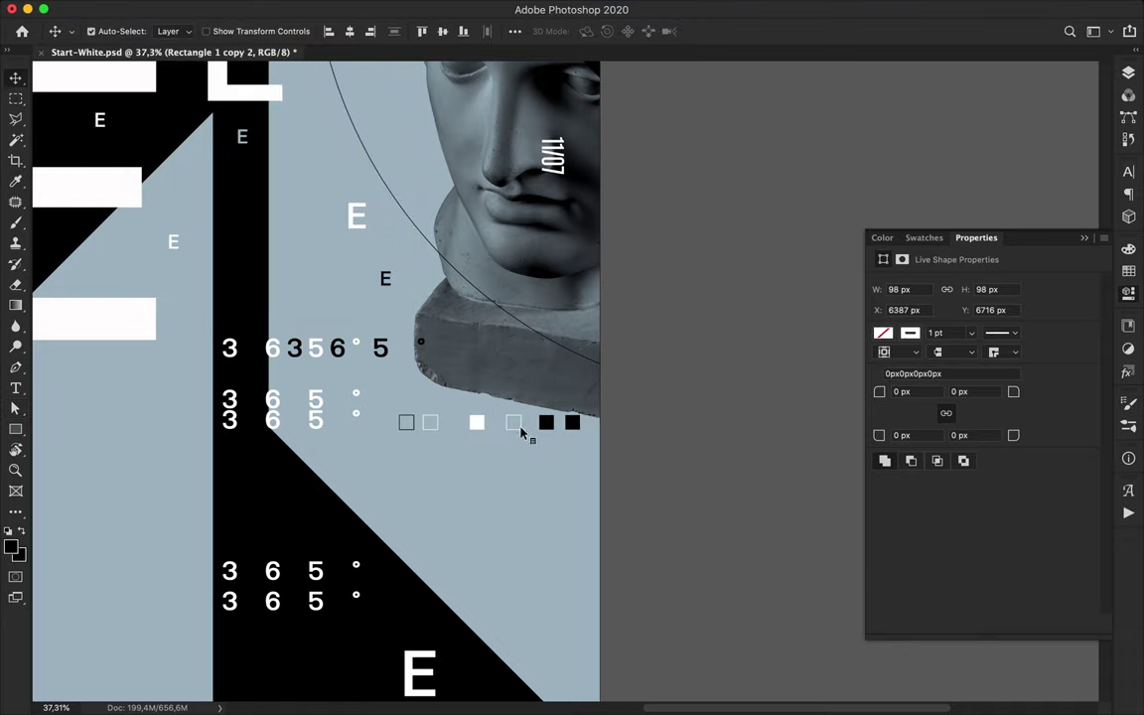
Extend the row of squares across the blue-grey centre panel with copies of the outlined, black and white squares.
scroll(459, 461, down, 6)
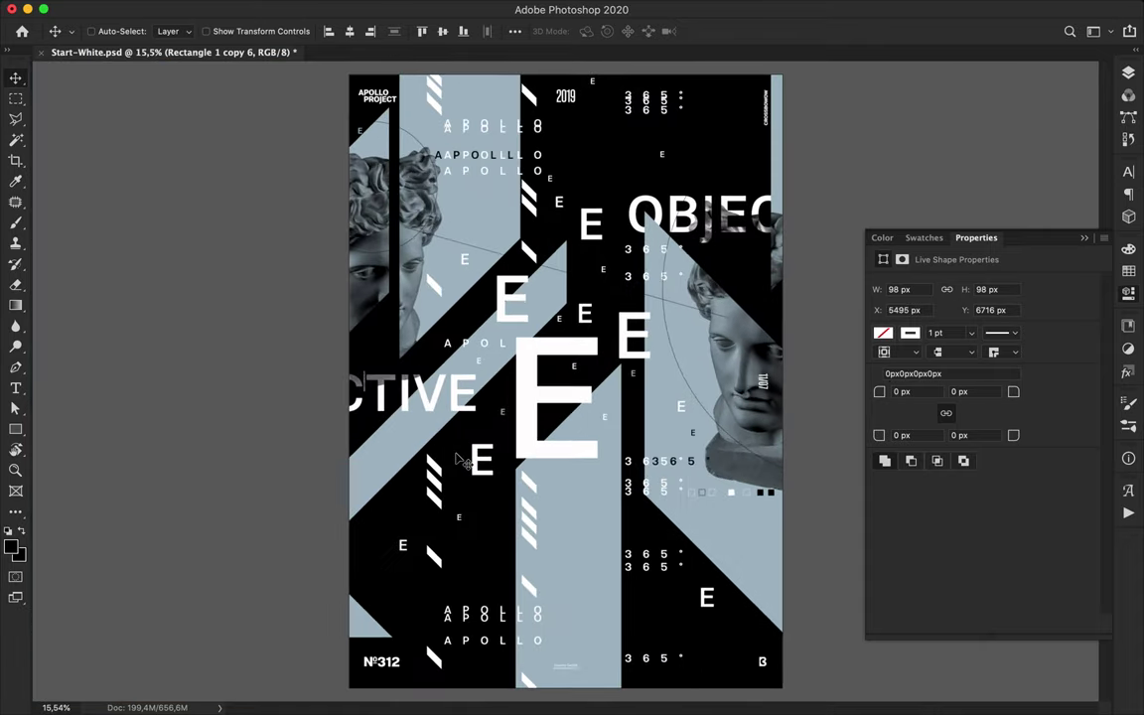
scroll(460, 462, up, 4)
drag(435, 427, 204, 426)
drag(485, 428, 222, 430)
super+click(386, 431)
super+click(384, 431)
drag(385, 435, 162, 435)
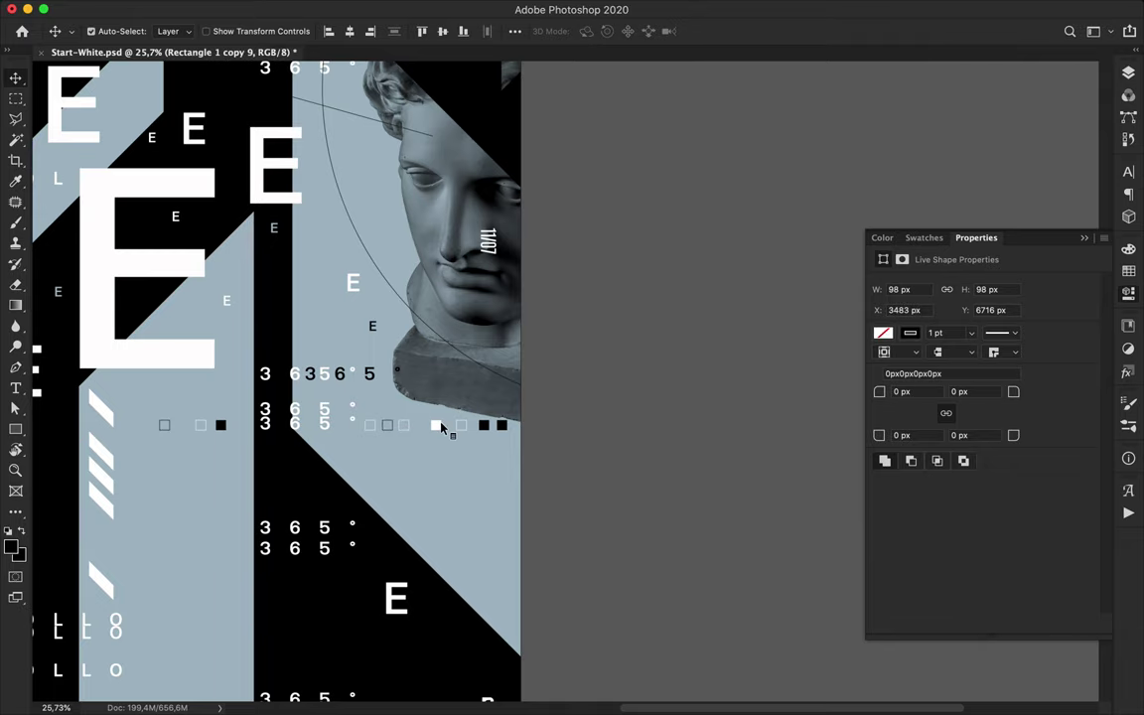
drag(409, 430, 246, 432)
Copy the white square below the upper APOLLO lines and place a version with no fill and a white outline beneath it.
scroll(265, 454, left, 5)
scroll(265, 454, down, 5)
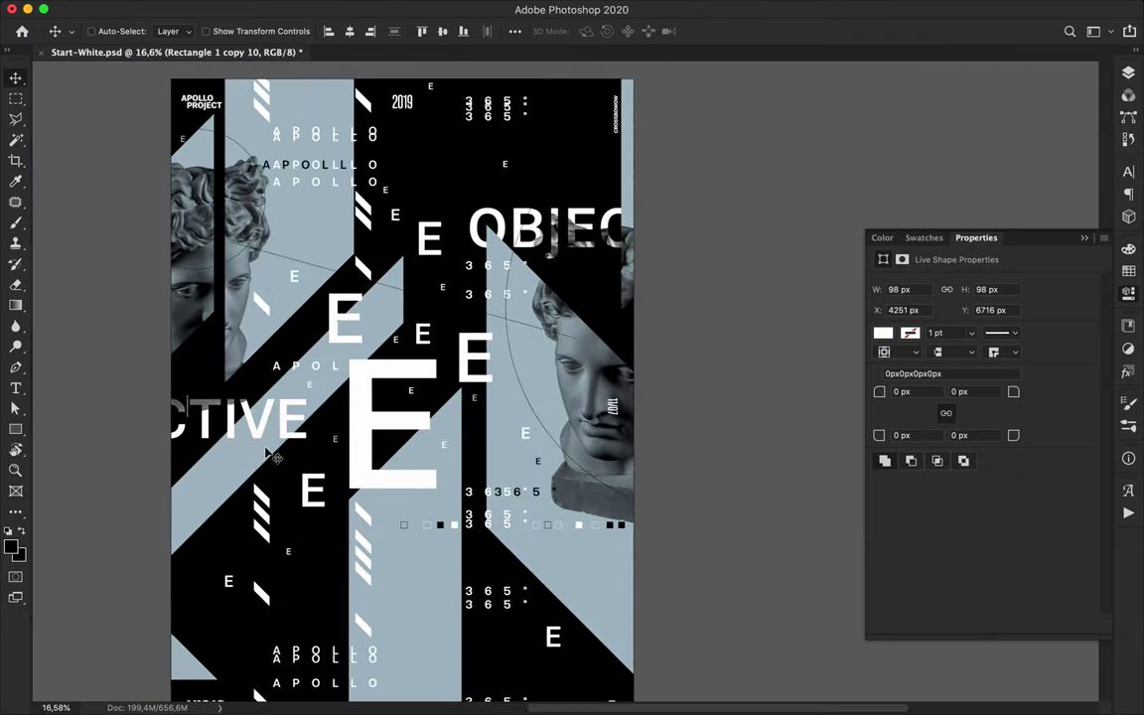
drag(480, 519, 300, 228)
scroll(315, 213, up, 1)
key(a)
click(236, 31)
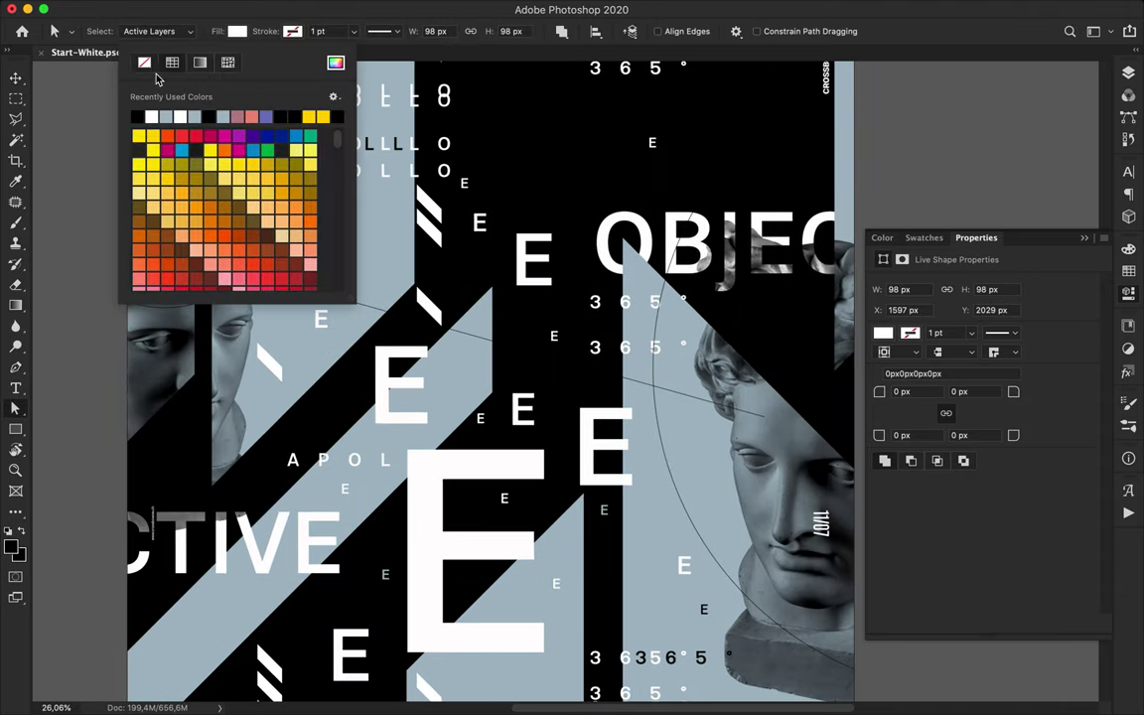
click(292, 31)
key(v)
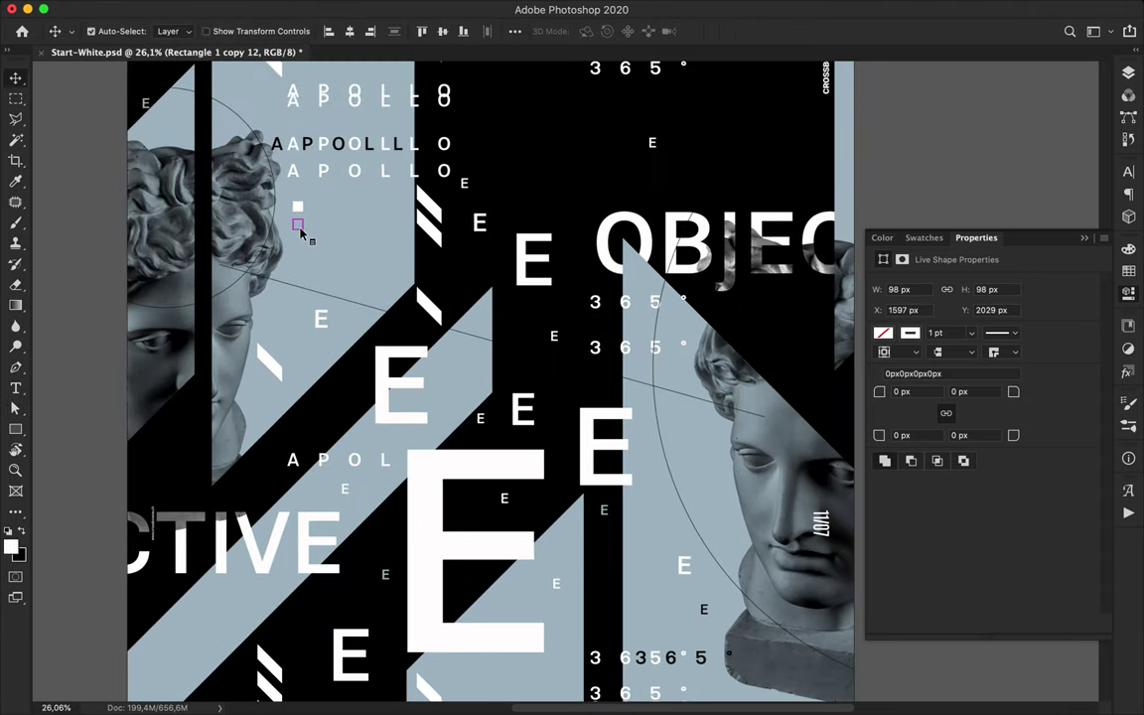
click(301, 228)
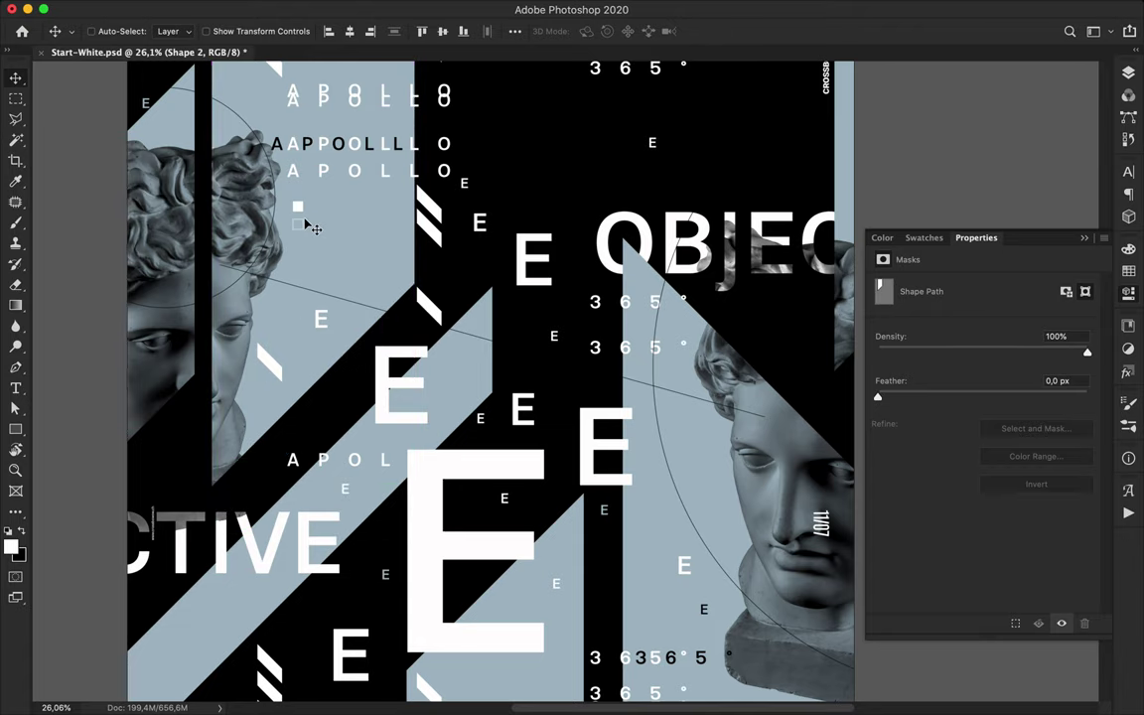
drag(303, 228, 301, 241)
key(super+z)
scroll(485, 149, down, 5)
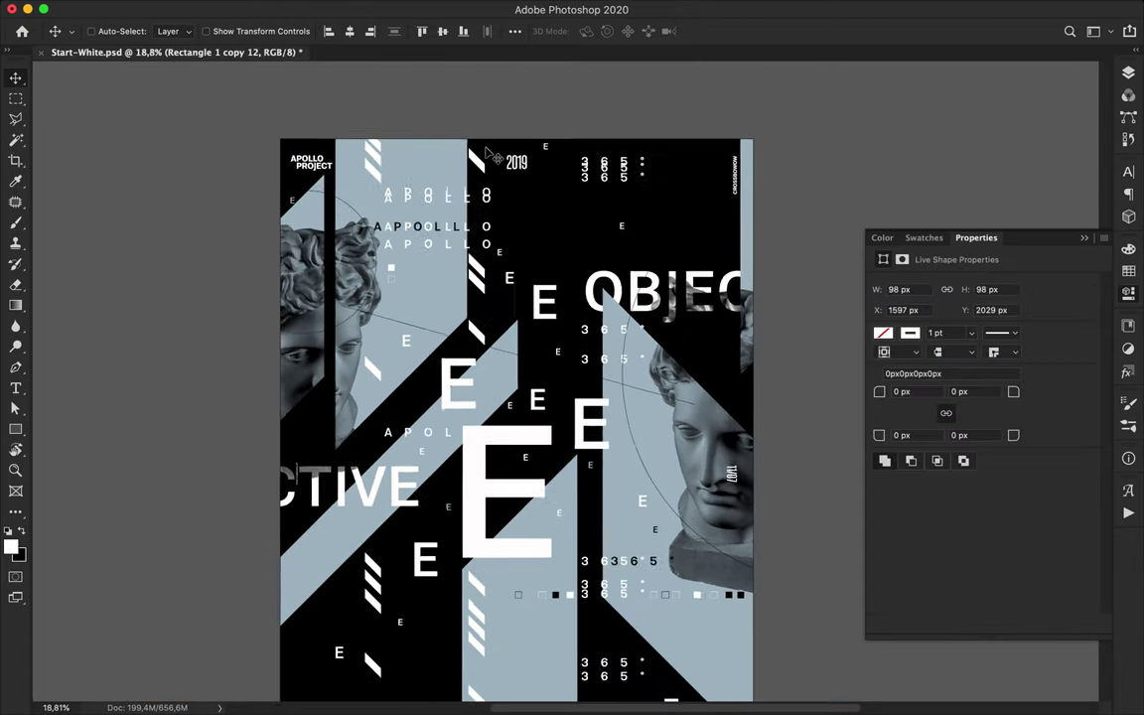
scroll(519, 259, down, 1)
scroll(506, 340, down, 4)
scroll(505, 342, up, 4)
click(778, 10)
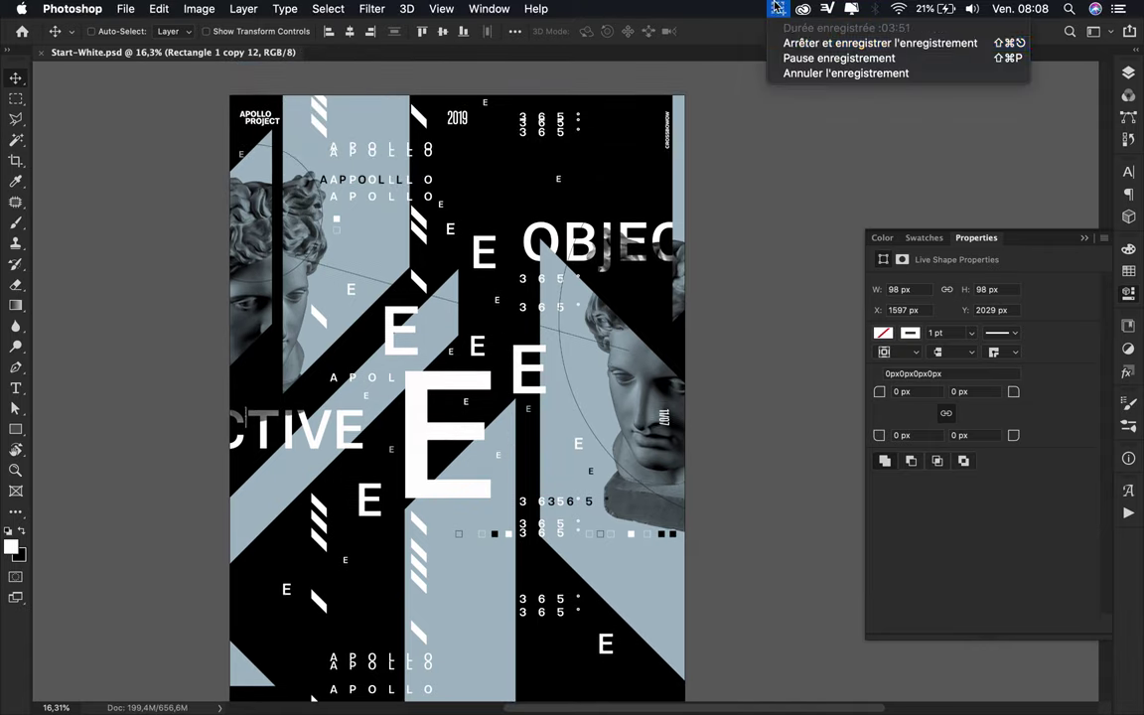
click(785, 42)
Duplicate the OBJEC lettering toward the poster's upper middle and change the copy's text to #19.
drag(555, 237, 508, 224)
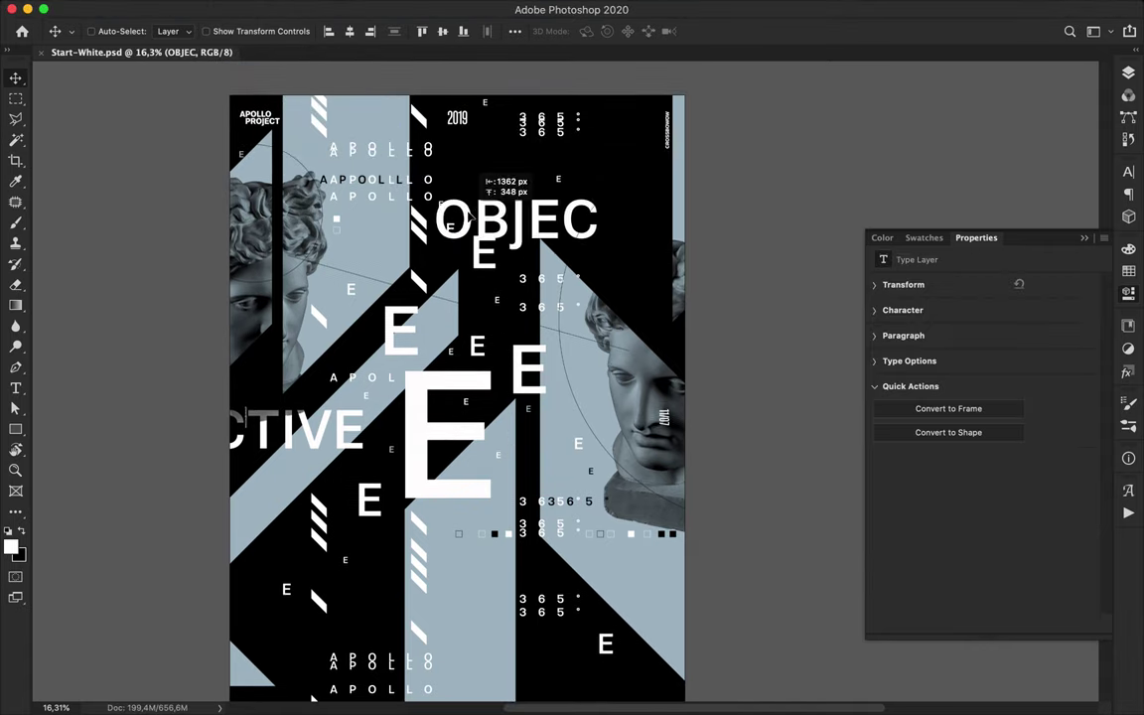
key(super+z)
drag(635, 230, 464, 211)
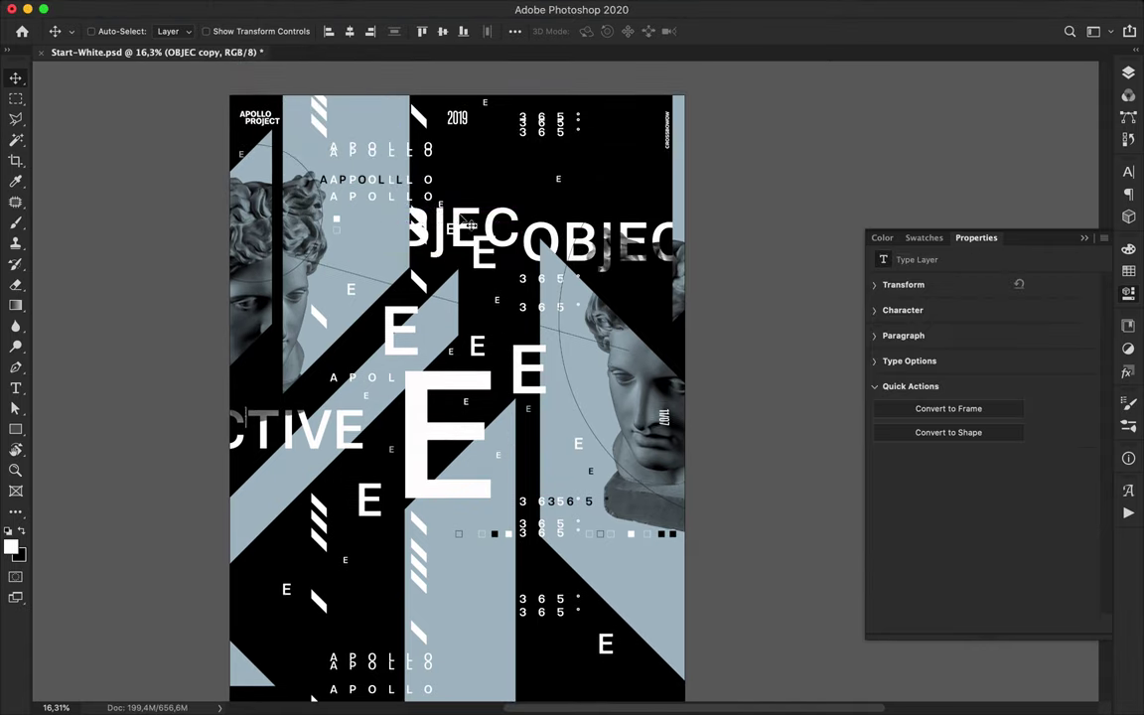
double_click(464, 211)
text(TH9)
click(772, 171)
Move the #19 text layer lower in the layer stack and place the text over the left statue's face.
click(1127, 73)
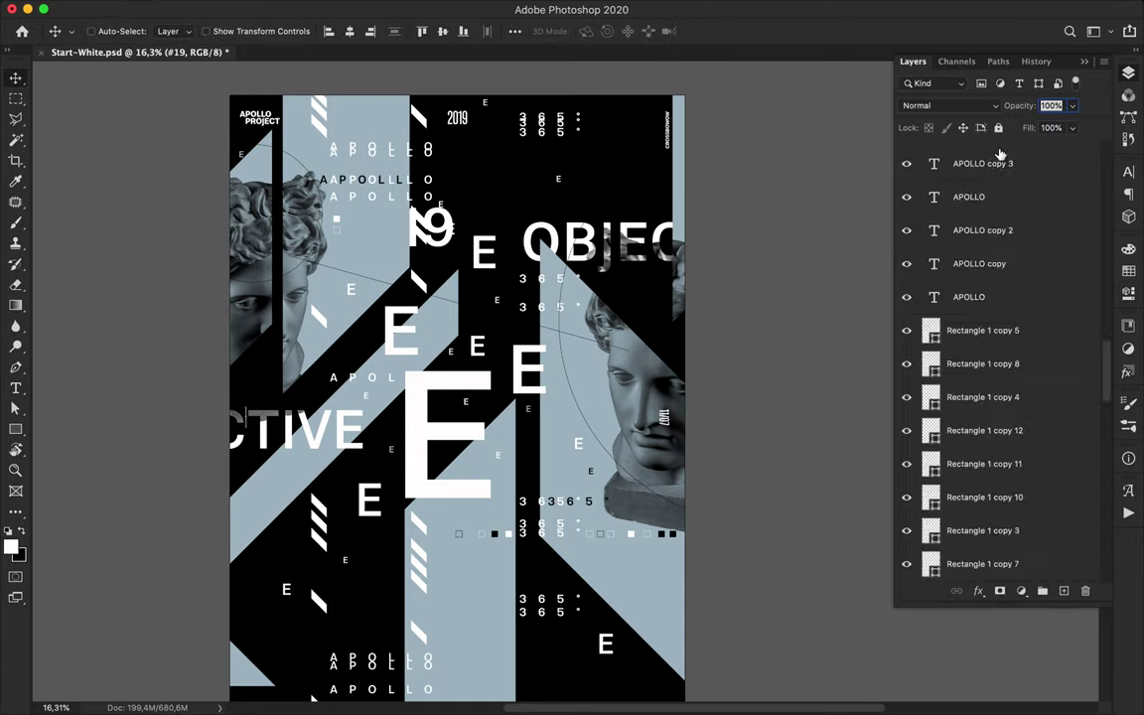
scroll(961, 388, down, 10)
drag(997, 504, 978, 208)
drag(382, 213, 273, 308)
scroll(533, 316, down, 2)
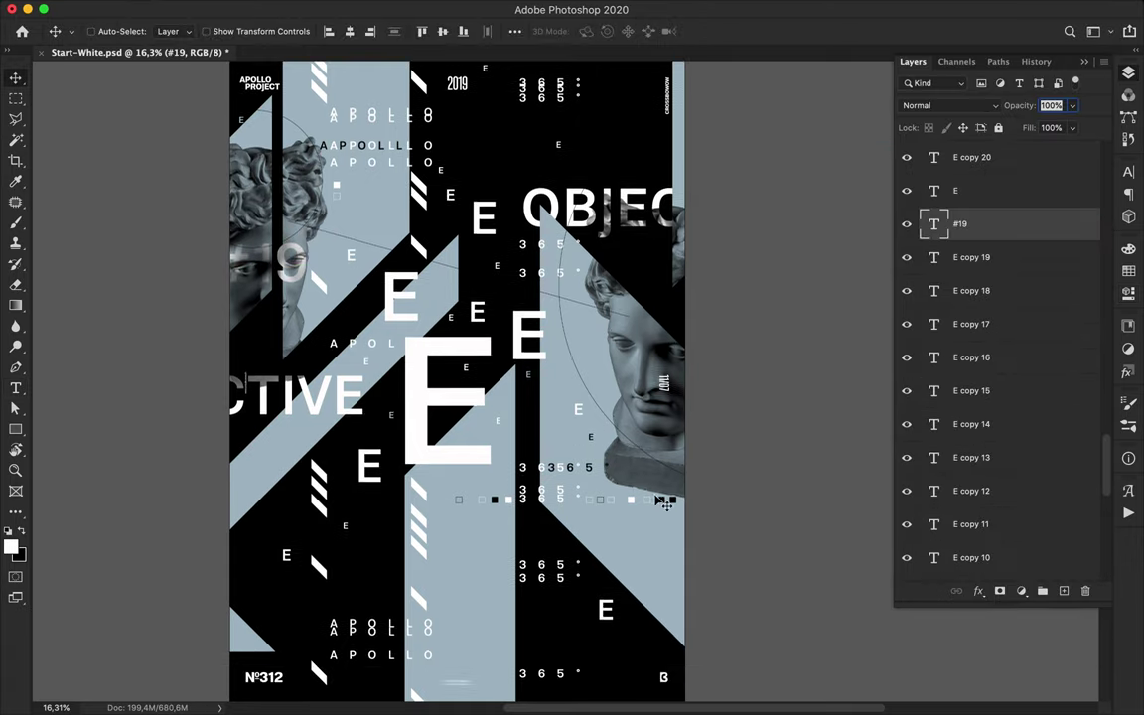
Copy four outlined and filled squares from the row onto the right statue's eye area.
scroll(651, 497, up, 10)
scroll(661, 499, down, 5)
scroll(661, 499, up, 4)
super+click(564, 477)
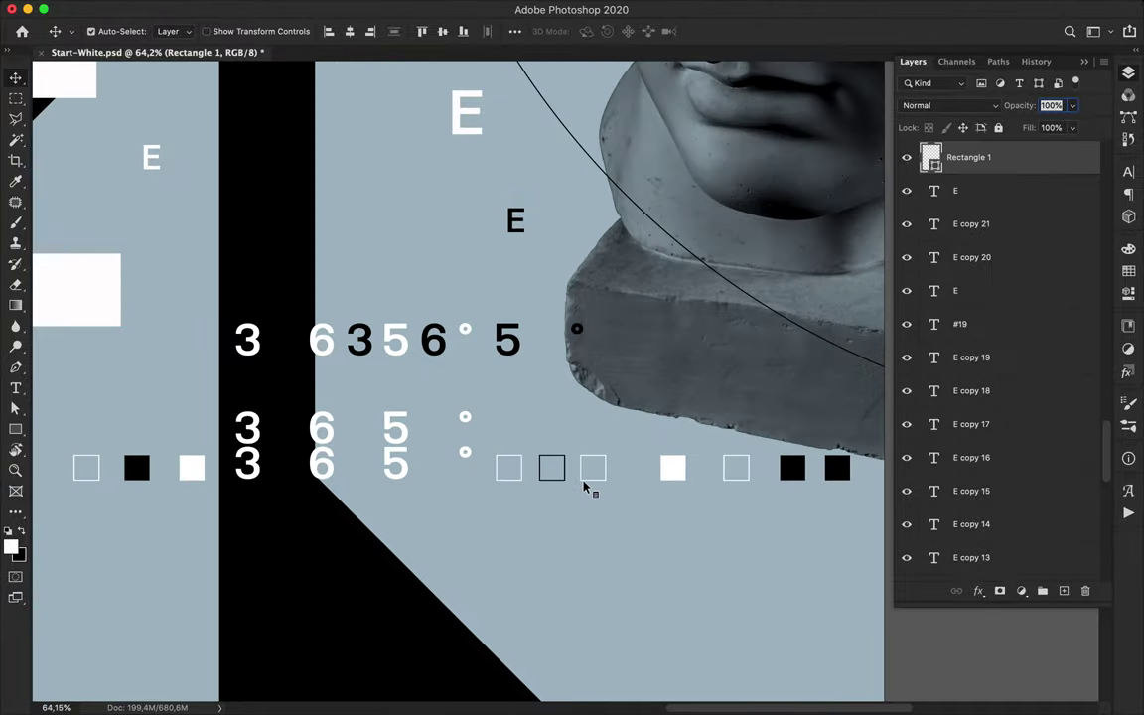
drag(793, 473, 674, 85)
scroll(674, 87, up, 5)
scroll(674, 86, down, 1)
drag(666, 377, 726, 163)
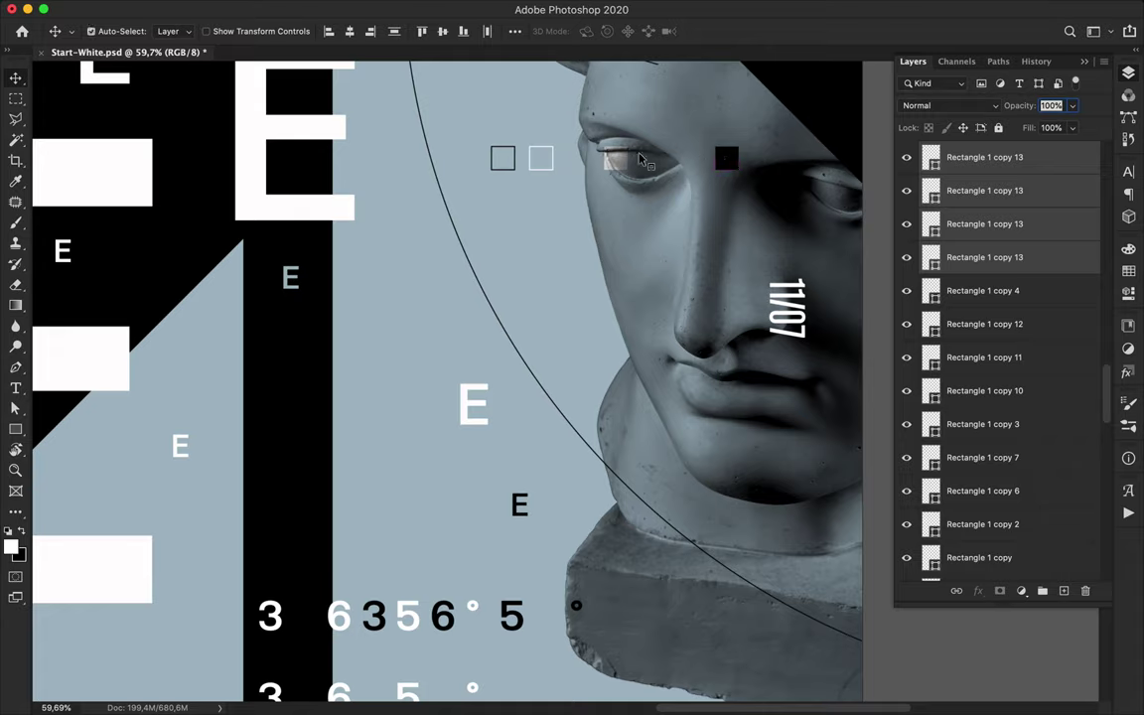
Duplicate the set of four squares twice in staggered rows around the right statue's eyes.
drag(610, 162, 655, 219)
scroll(655, 220, down, 10)
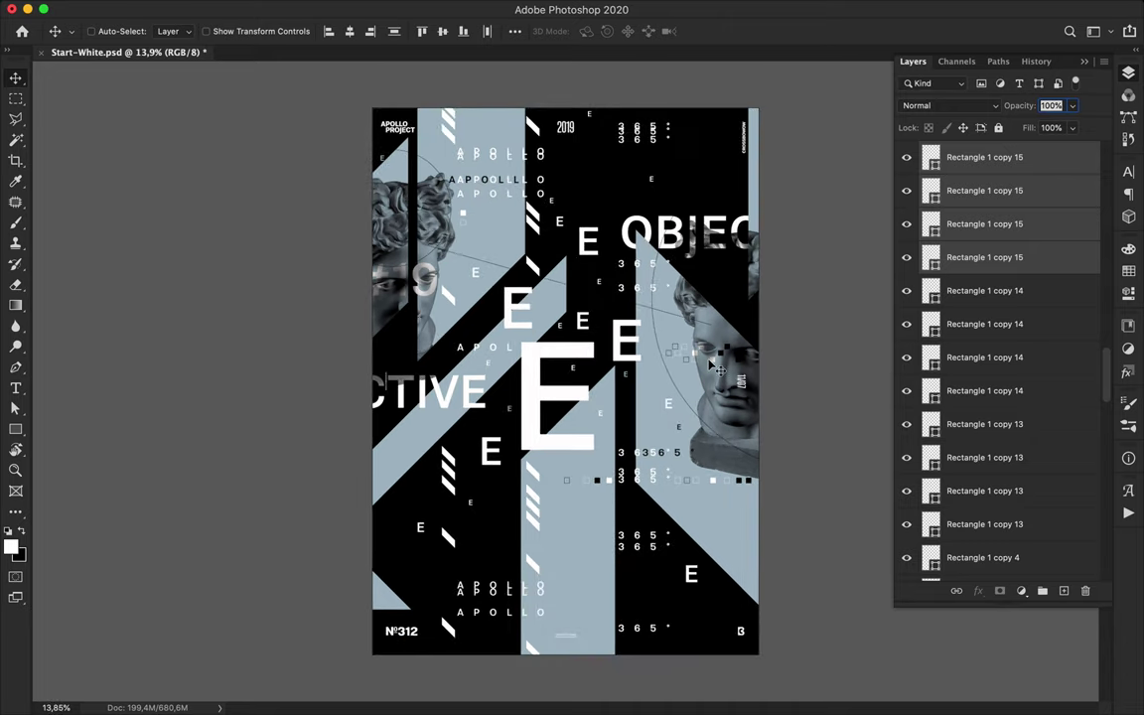
scroll(586, 304, up, 3)
scroll(586, 304, down, 3)
scroll(586, 304, up, 3)
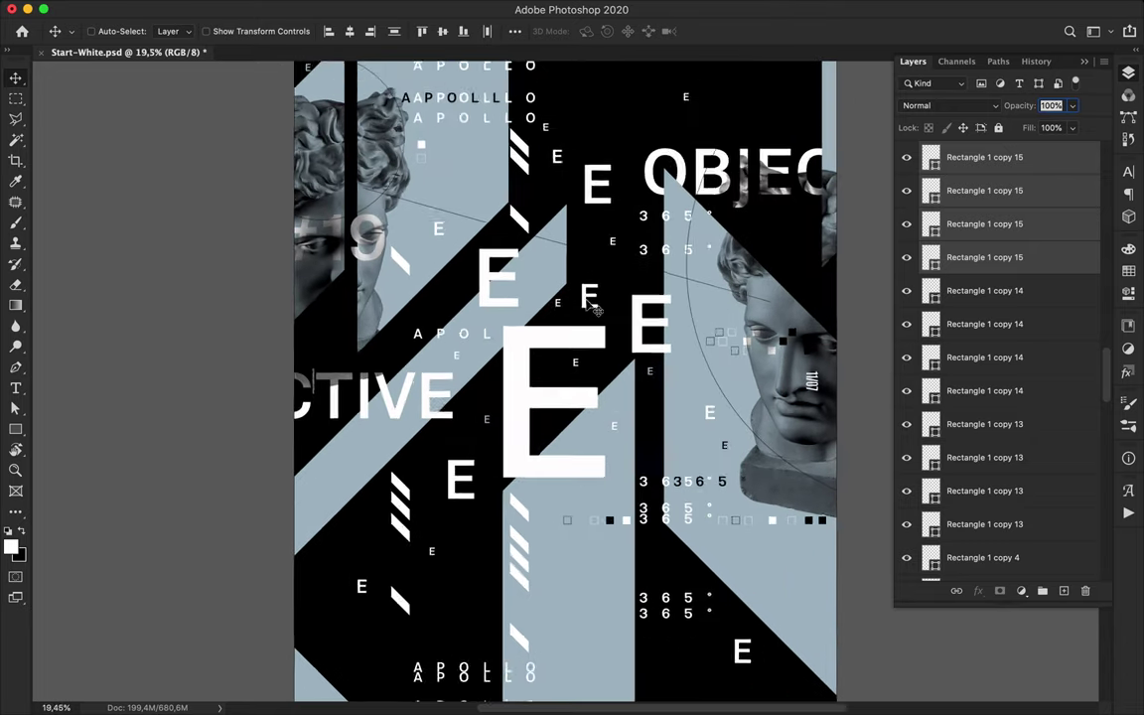
Draw a diagonal line about 1802 px wide and high below the CTIVE bar, with no fill and a 5 px blue-grey stroke.
scroll(586, 303, down, 3)
key(p)
click(297, 432)
key(v)
key(a)
click(238, 32)
click(292, 32)
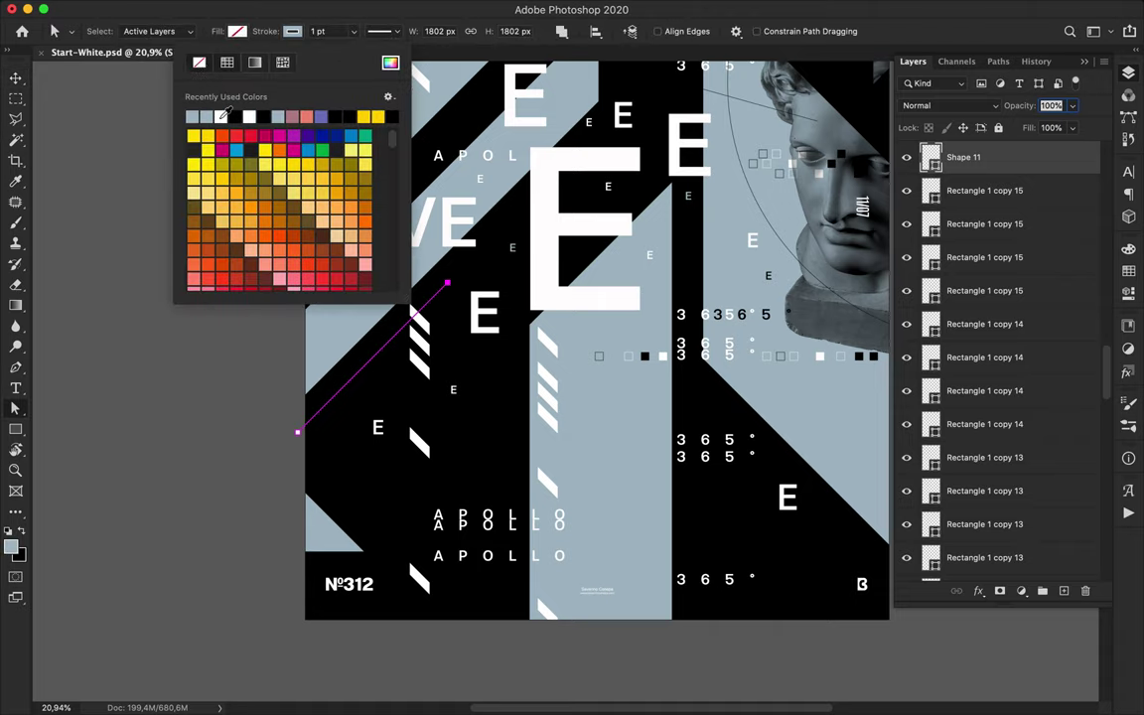
click(216, 116)
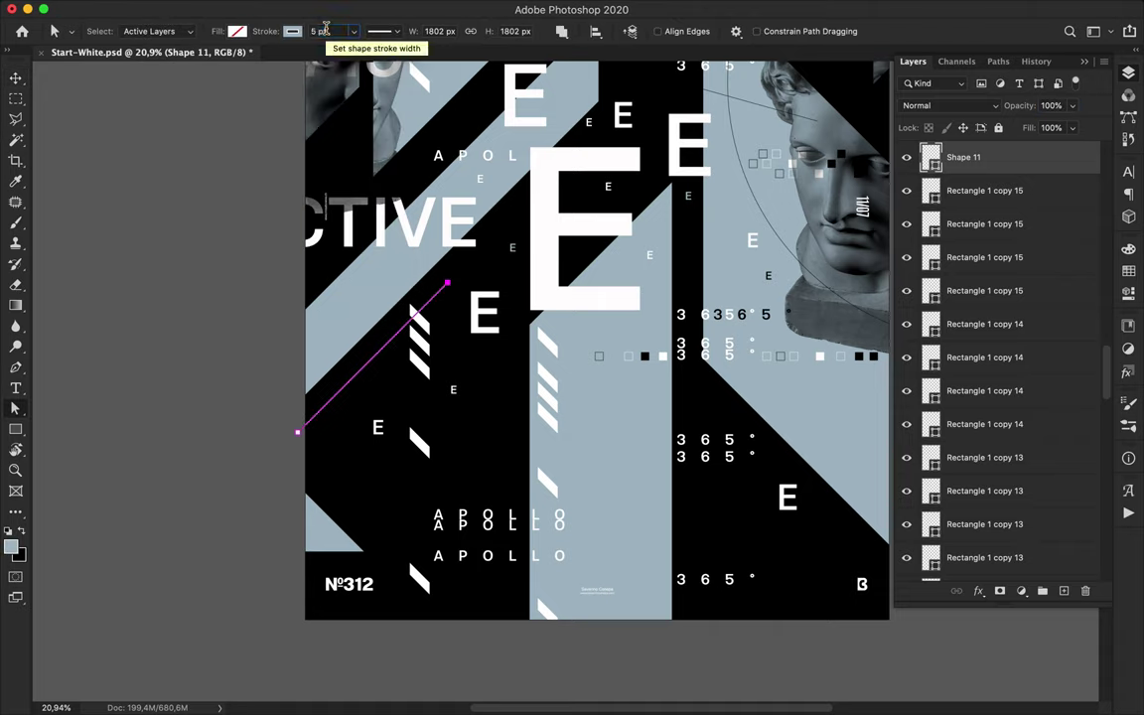
key(v)
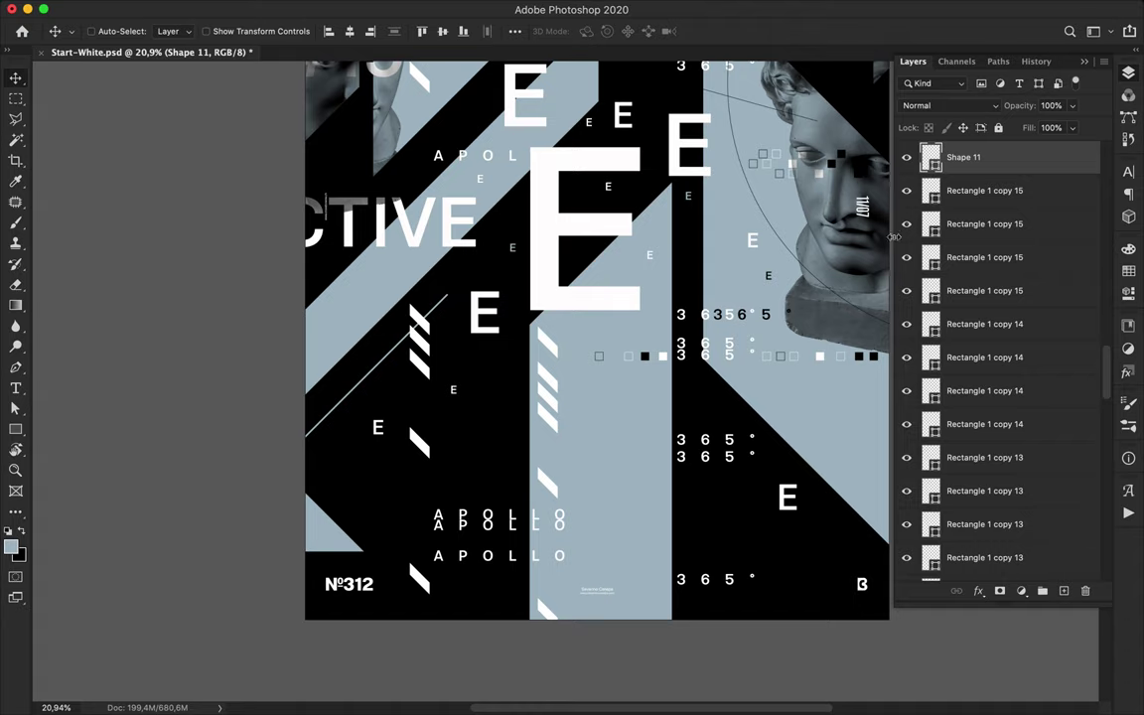
Put the diagonal line into a new layer group and duplicate it there.
click(1043, 591)
drag(970, 179, 960, 149)
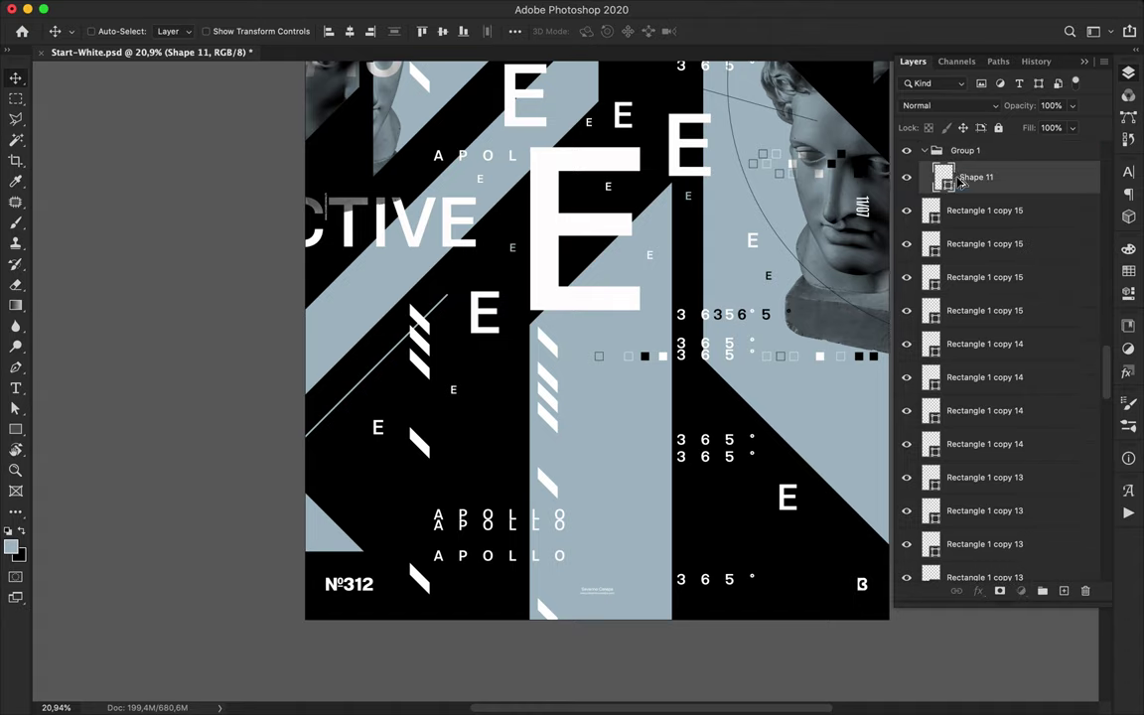
key(ctrl+j)
shift+click(1008, 182)
double_click(1011, 183)
click(1078, 300)
double_click(1020, 221)
click(1080, 297)
Duplicate the set of six parallel diagonal lines twice and offset the copies downward to fill the lower left area.
shift+click(970, 187)
drag(970, 188, 1014, 224)
drag(388, 361, 410, 463)
key(ctrl+j)
click(981, 185)
shift+click(991, 317)
shift+click(990, 342)
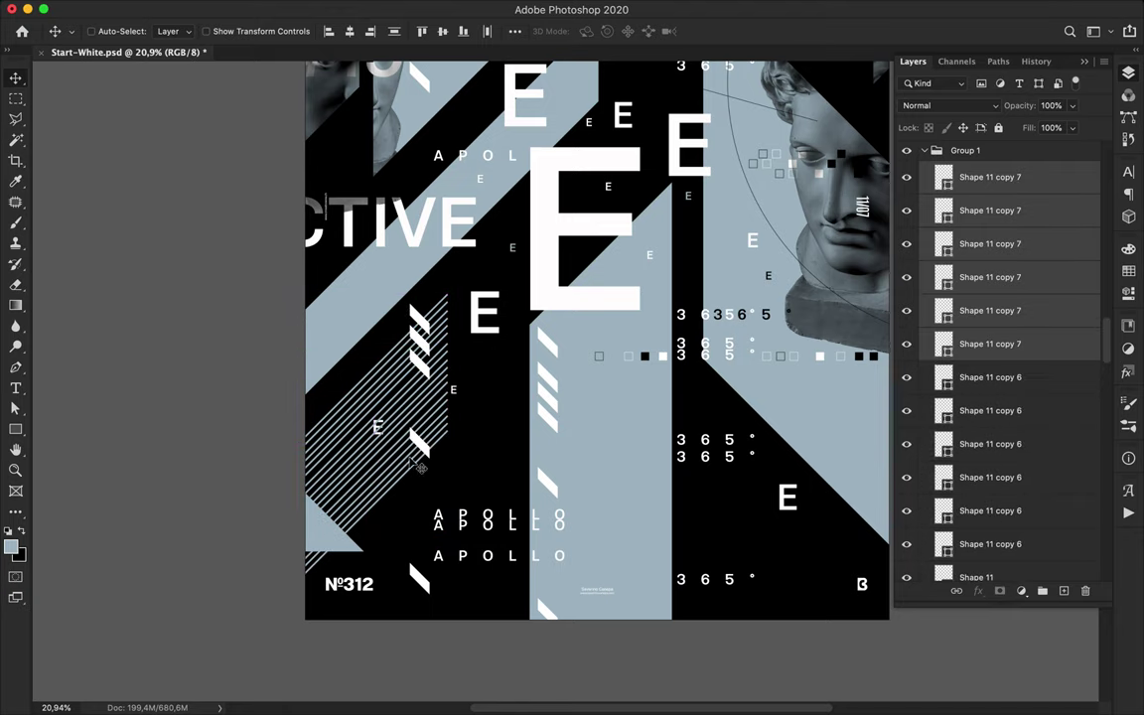
Select all the diagonal lines in the group and distribute their vertical spacing evenly.
scroll(998, 332, up, 4)
click(993, 309)
scroll(978, 324, down, 12)
shift+click(985, 432)
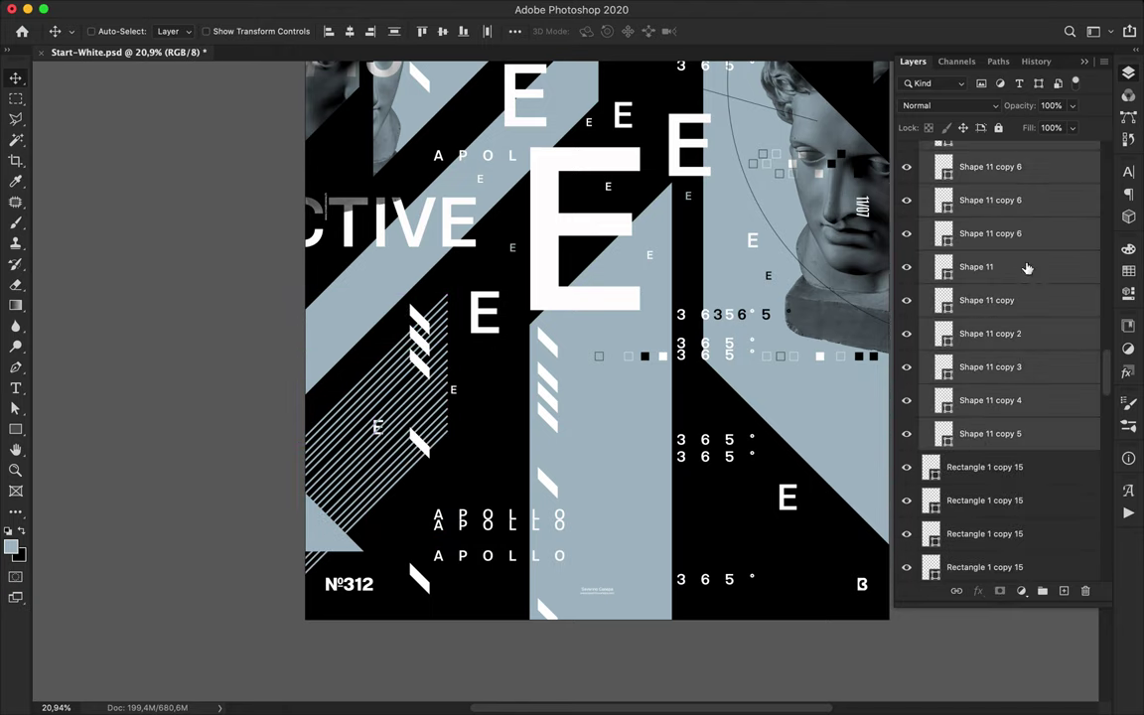
click(515, 31)
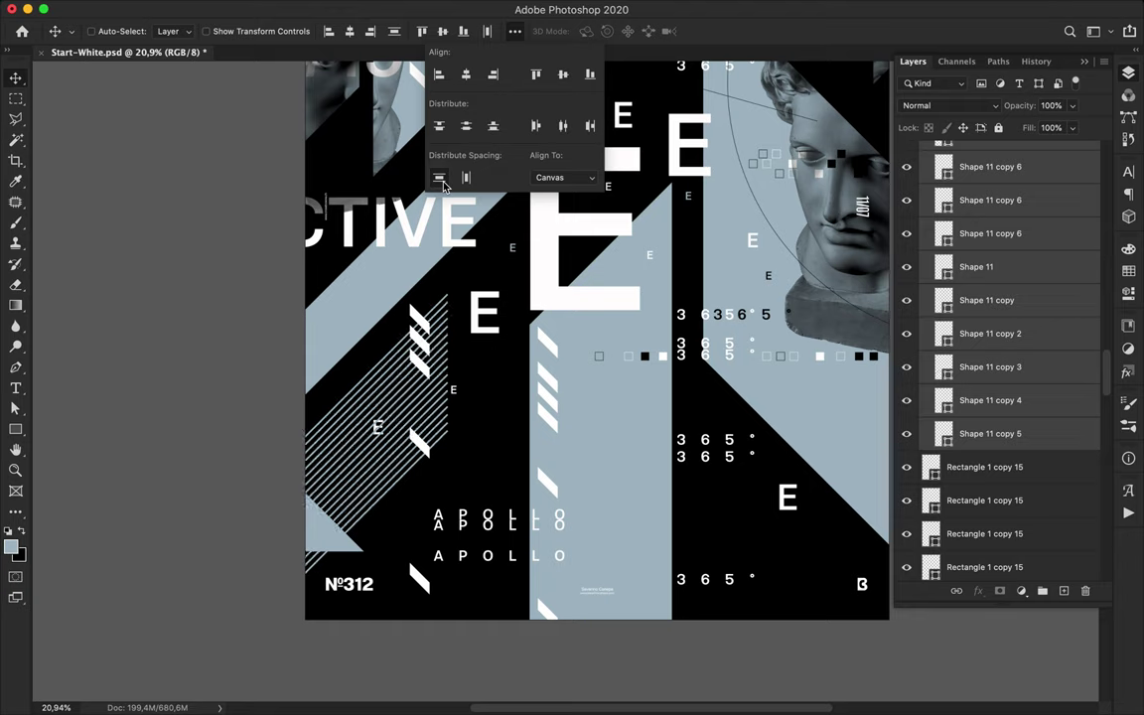
click(388, 461)
Move the line group beneath the OBJEC layer, place it along the CTIVE bar and copy it onto the central black strip.
scroll(1021, 220, up, 10)
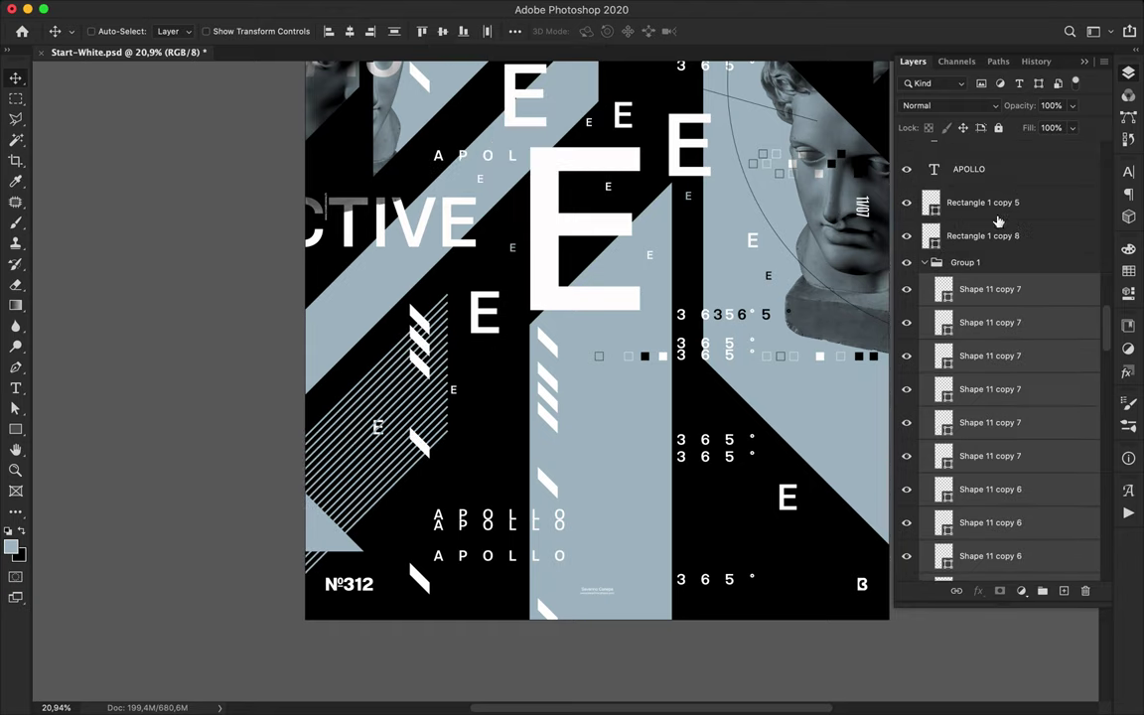
click(924, 264)
drag(982, 268, 984, 539)
drag(392, 466, 638, 435)
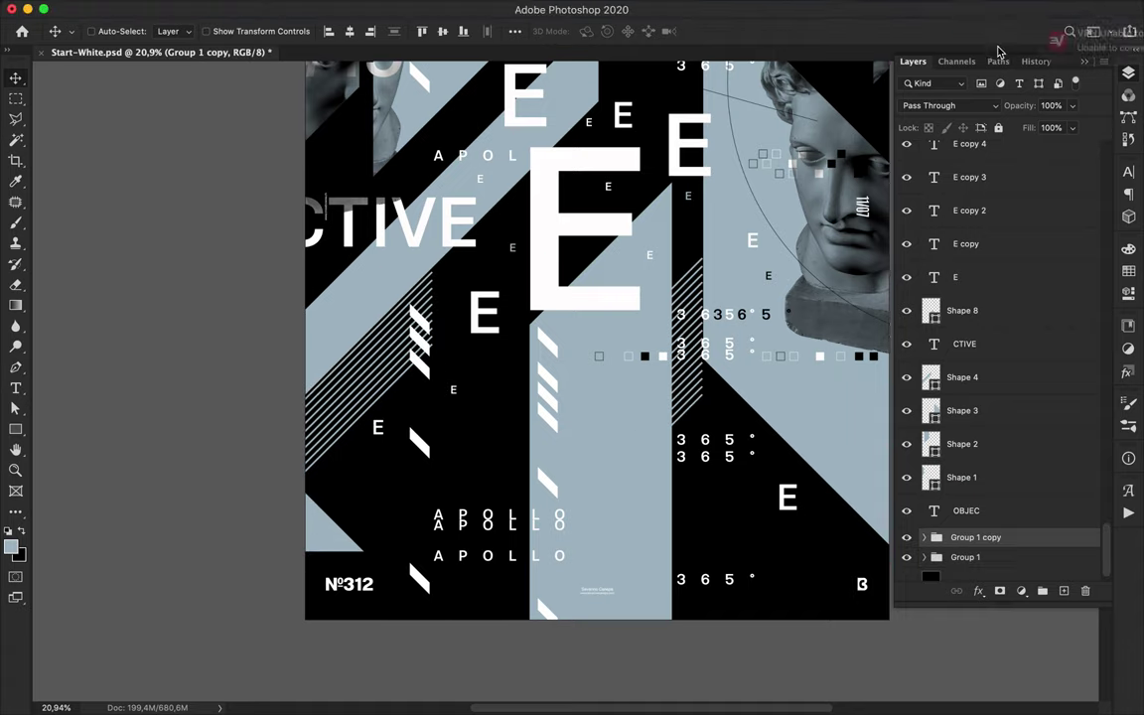
Mirror the copied line group so that its lines slope the opposite way.
click(198, 8)
mouse_move(161, 8)
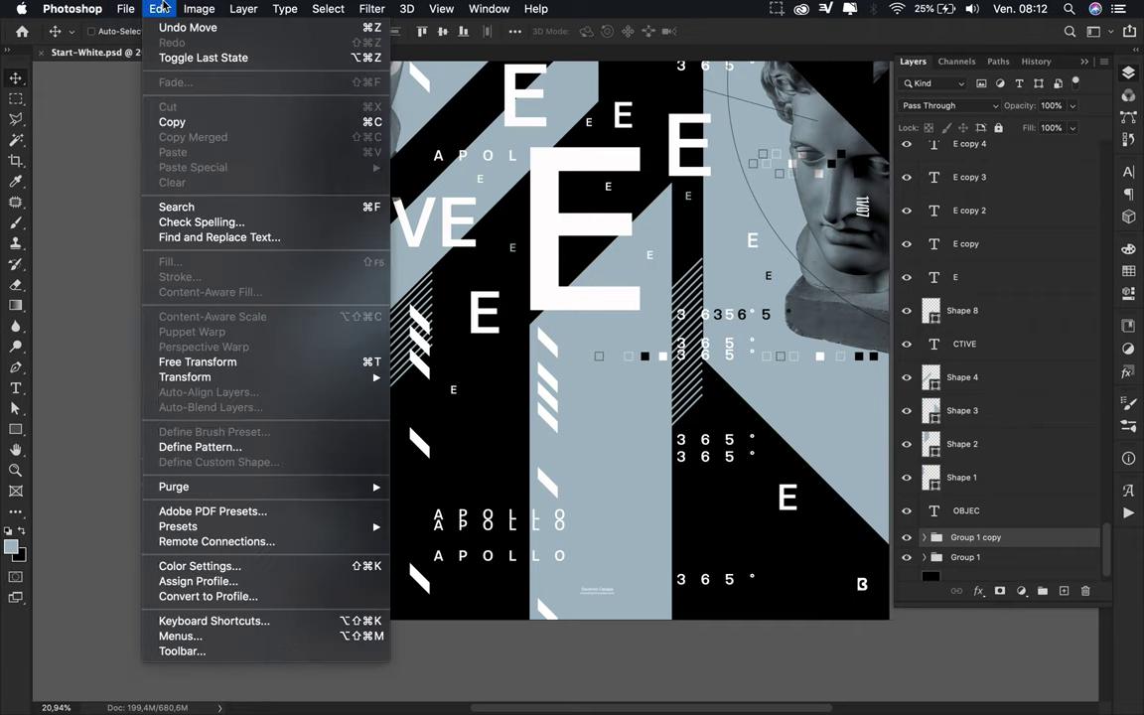
mouse_move(199, 378)
click(476, 628)
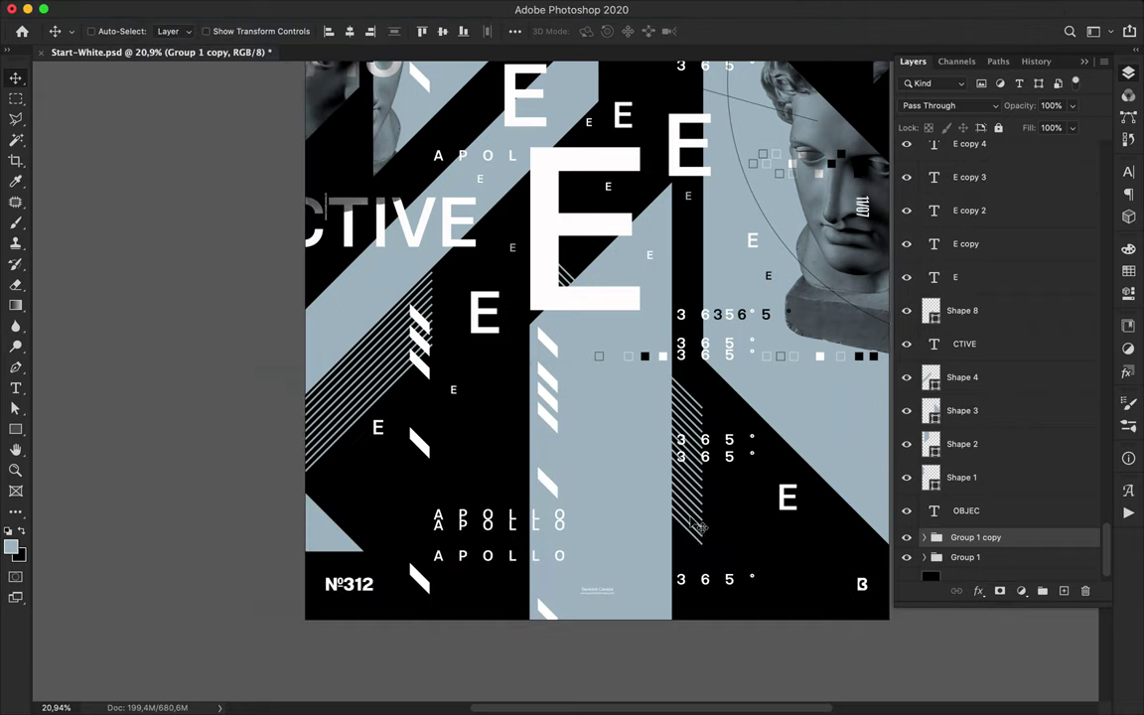
Place the mirrored line group in the poster's lower right corner and add a copy at the bottom of the central black strip.
drag(700, 526, 945, 664)
scroll(756, 560, right, 3)
drag(762, 564, 628, 566)
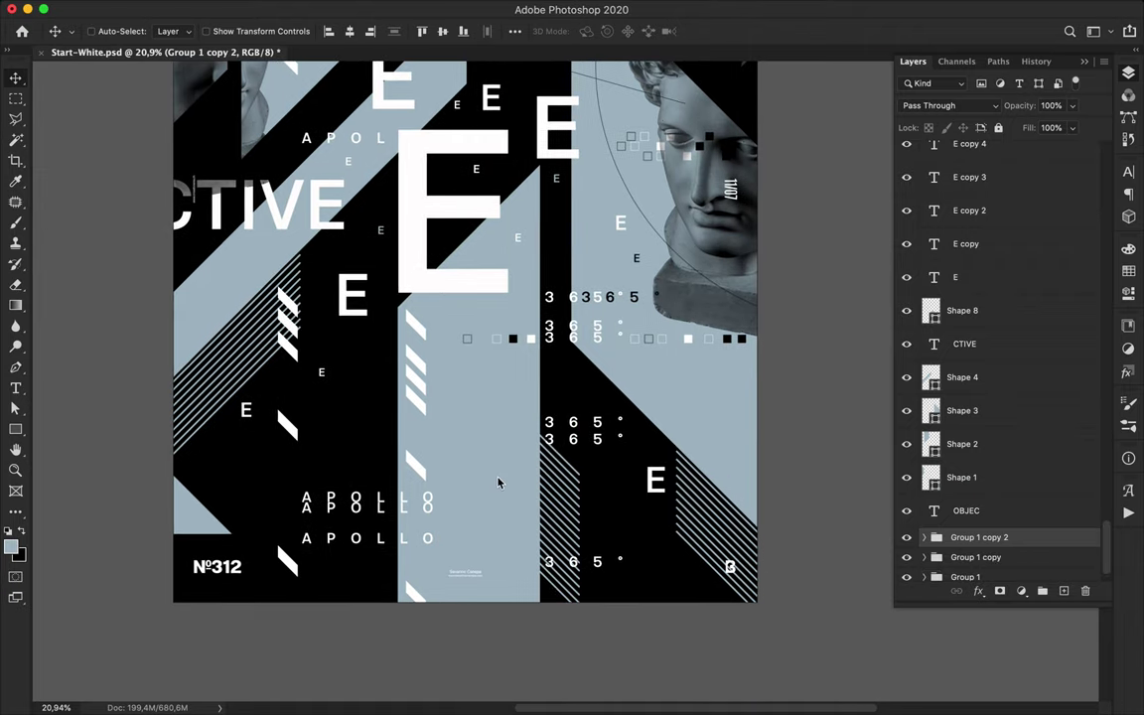
Delete the diagonal line group copy from the bottom of the central black strip.
key(a)
key(super+t)
drag(581, 467, 571, 467)
key(super+z)
key(Escape)
key(BackSpace)
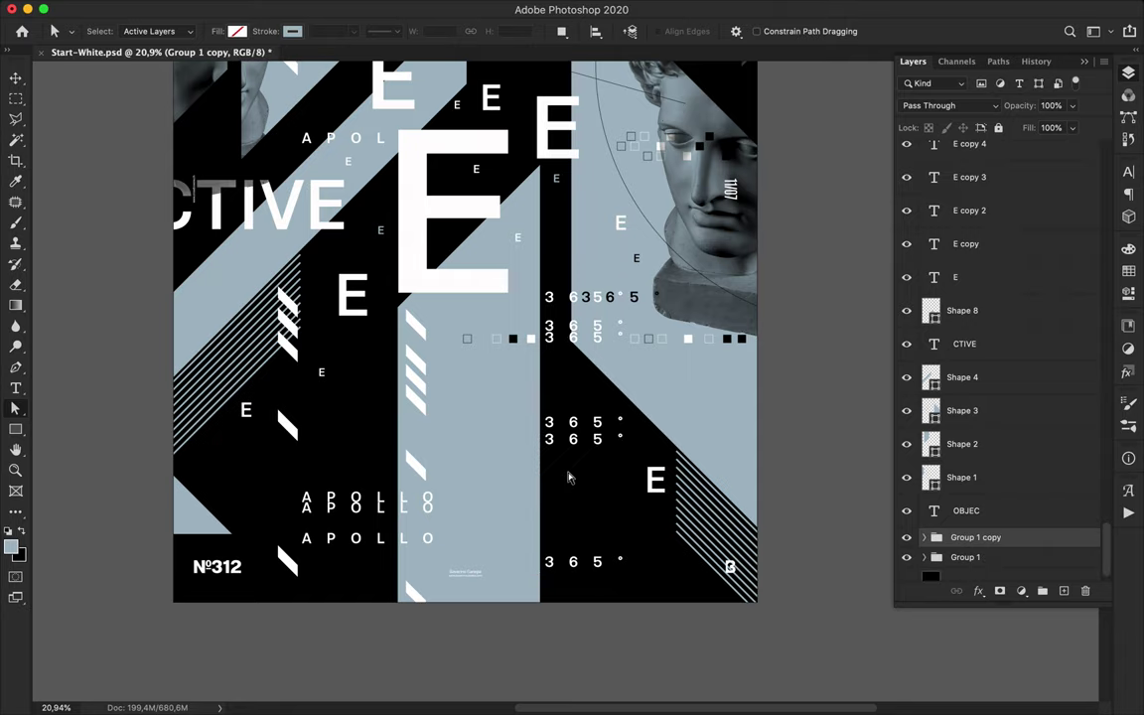
Draw a short diagonal line about 257 px wide and high in the lower central black strip with no fill and a thin light stroke.
key(p)
click(554, 481)
key(a)
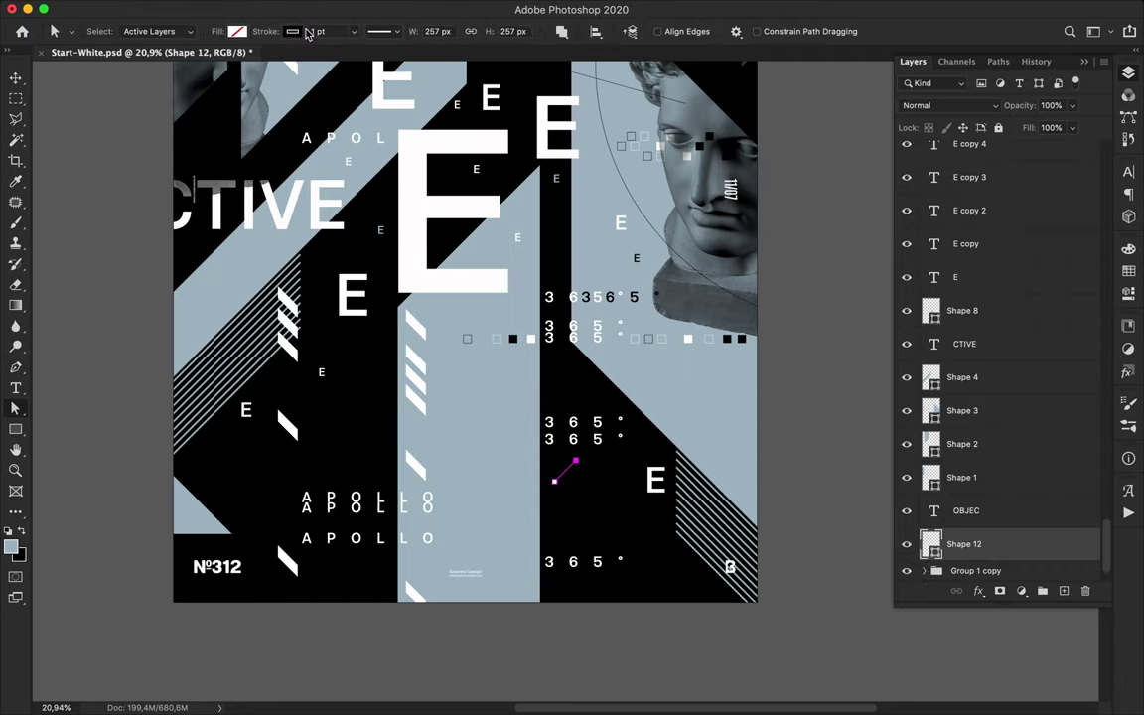
click(236, 31)
scroll(547, 464, up, 6)
key(Escape)
Duplicate the short diagonal line downward repeatedly to form a vertical stack of eleven parallel lines.
key(v)
drag(544, 340, 537, 365)
drag(538, 365, 544, 508)
scroll(993, 397, down, 5)
Distribute the eleven thin lines evenly in the vertical direction and group them.
shift+click(978, 535)
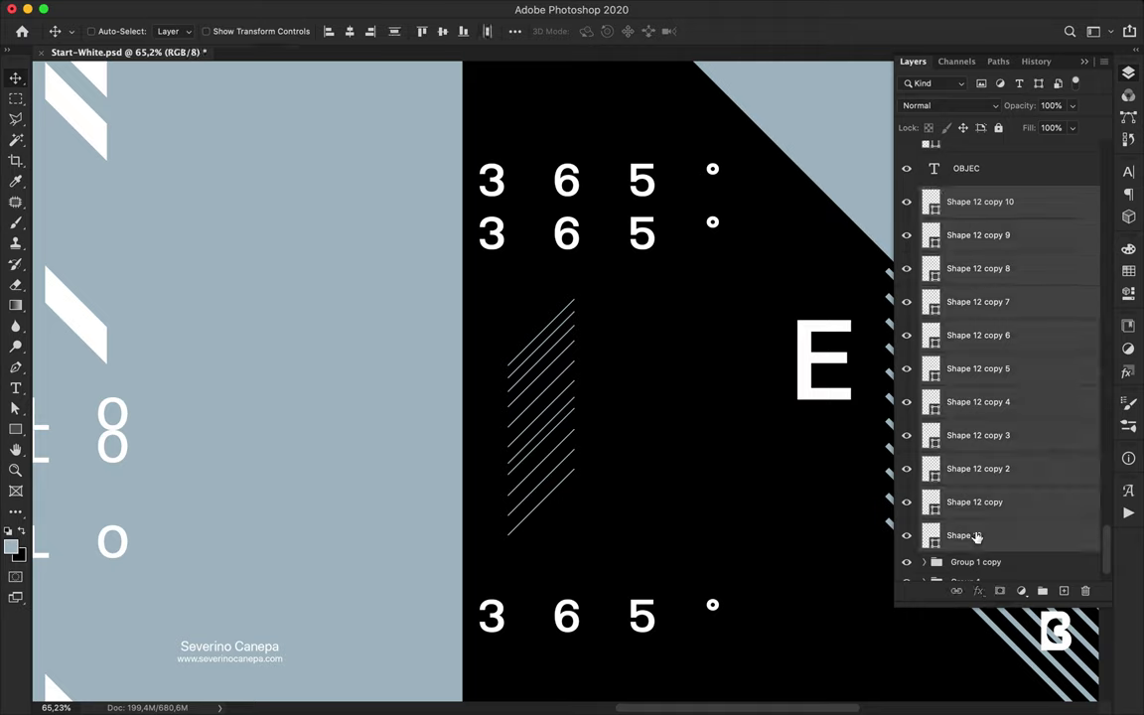
click(515, 31)
click(1042, 592)
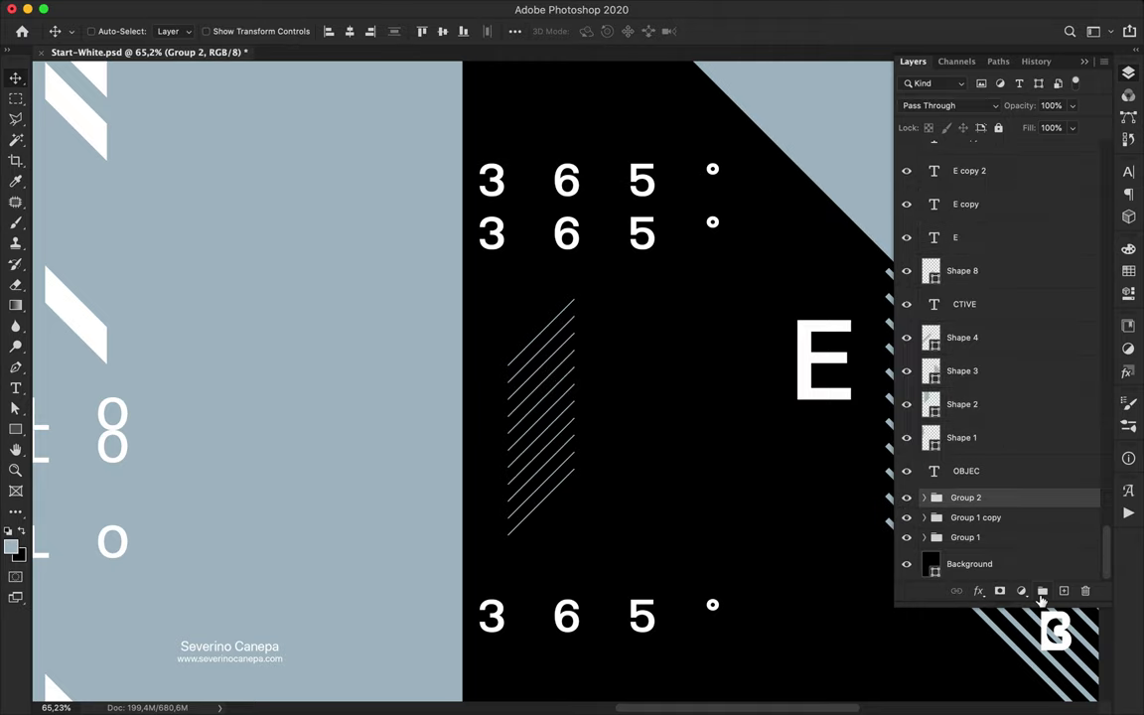
Scatter copies of the thin line group beside the lower E, above OBJEC and near the central E letters, flipping the last two horizontally.
scroll(575, 370, down, 10)
drag(543, 464, 630, 202)
click(243, 9)
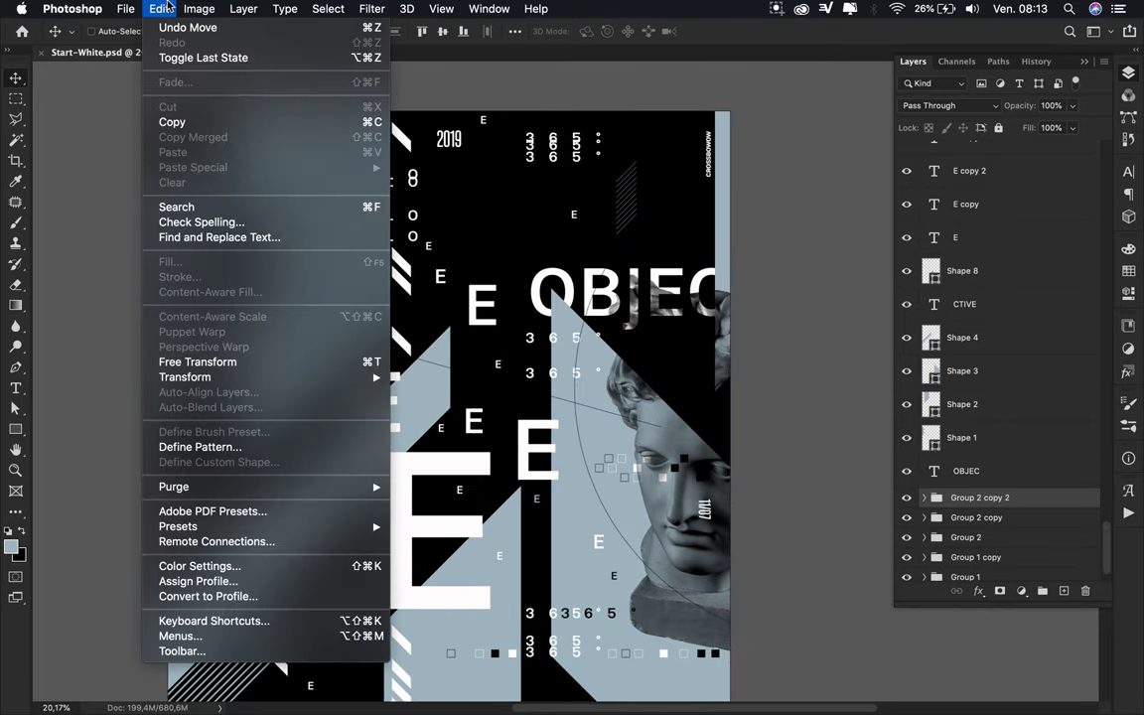
mouse_move(213, 378)
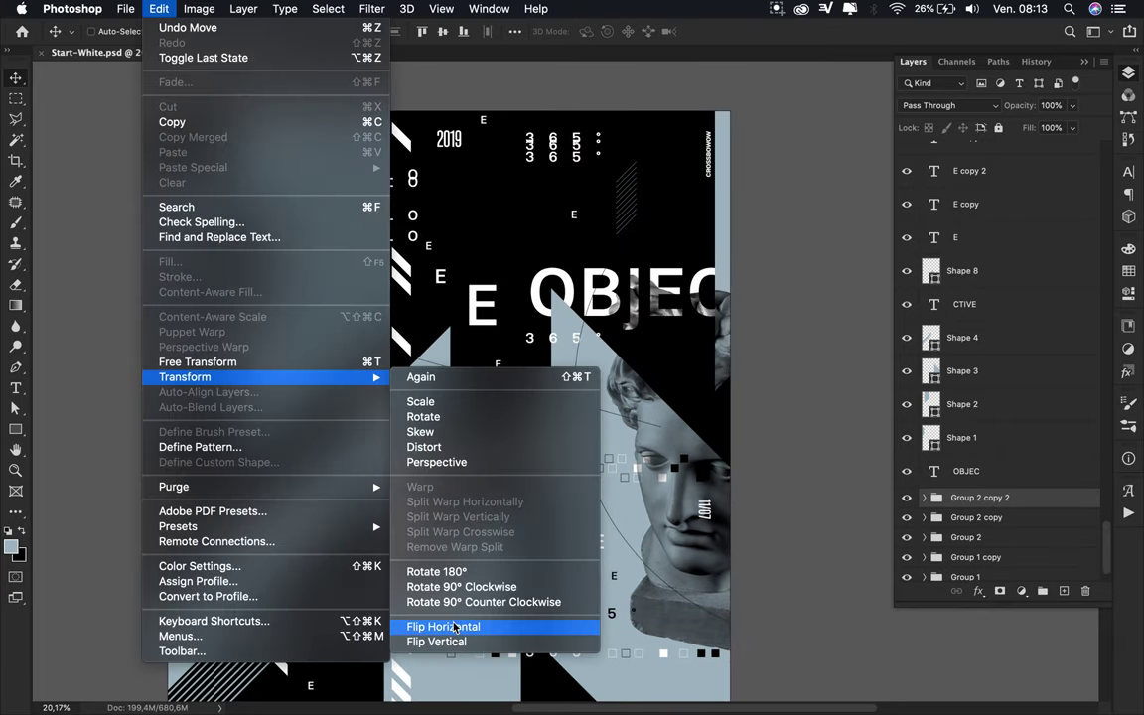
click(454, 626)
drag(625, 199, 465, 370)
scroll(525, 399, down, 4)
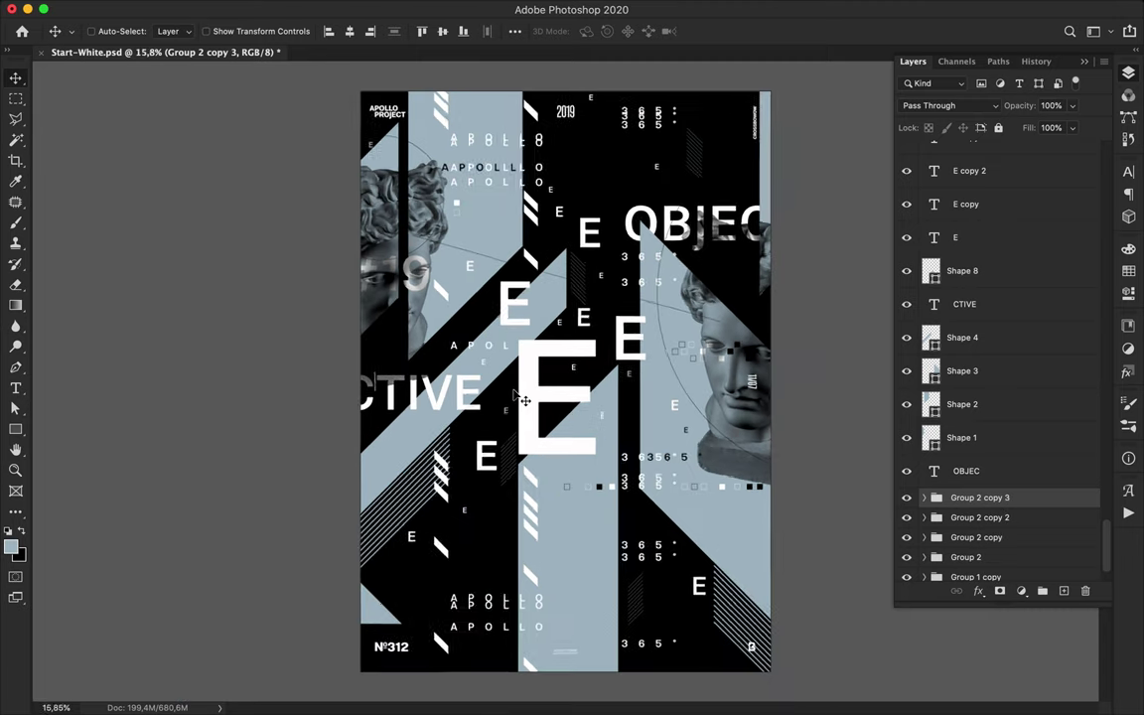
Draw a diagonal line about 857 px wide and high over the lower APOLLO text with a 7 pt blue-grey stroke.
key(p)
click(484, 564)
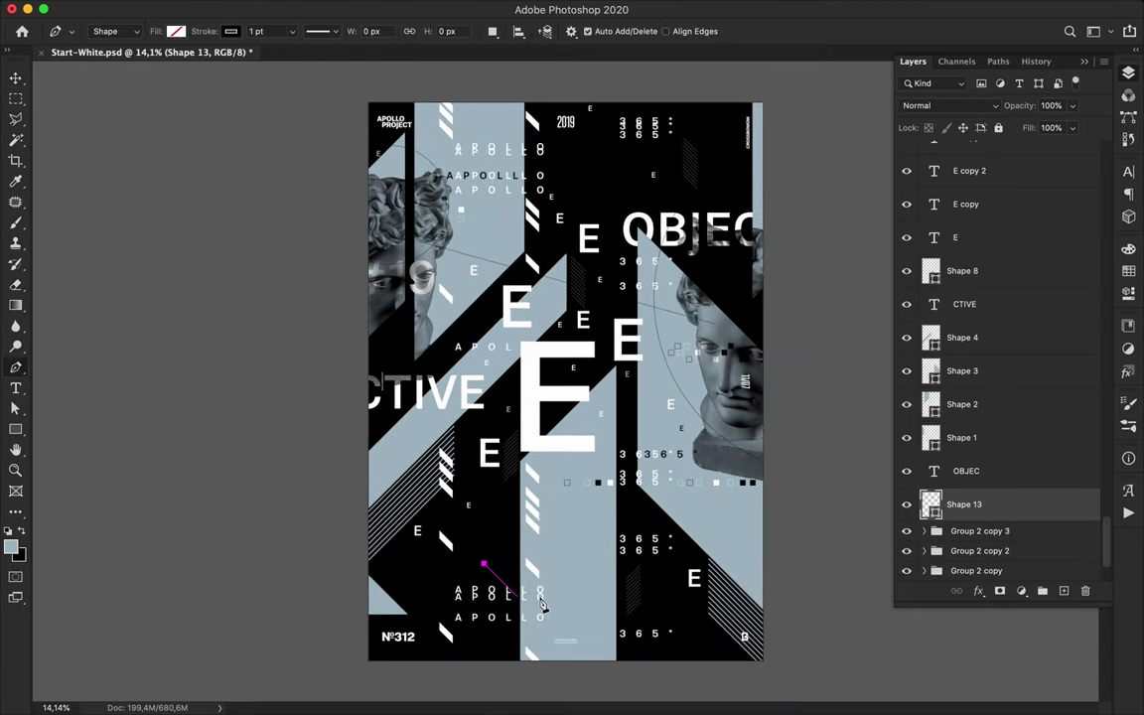
key(a)
click(338, 26)
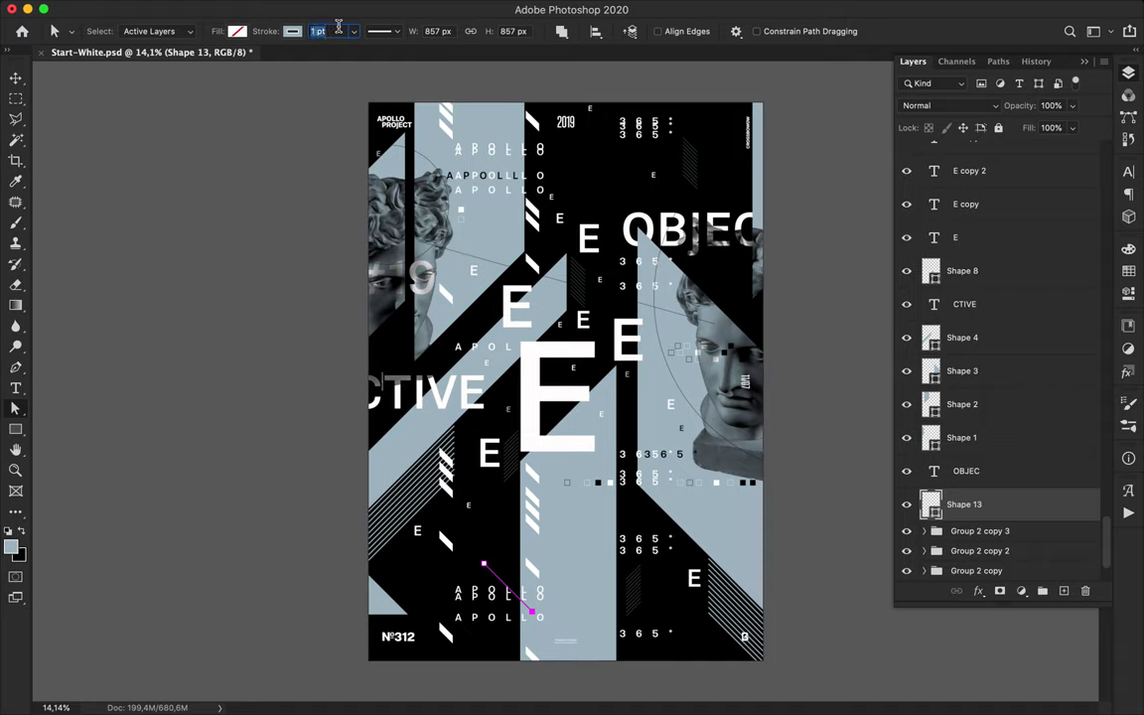
text(7)
key(Return)
Duplicate the thick diagonal line downward into a stack of eight lines and group them.
scroll(527, 543, up, 10)
key(v)
drag(405, 415, 403, 485)
drag(403, 484, 405, 626)
scroll(993, 447, down, 4)
shift+click(939, 514)
key(super+g)
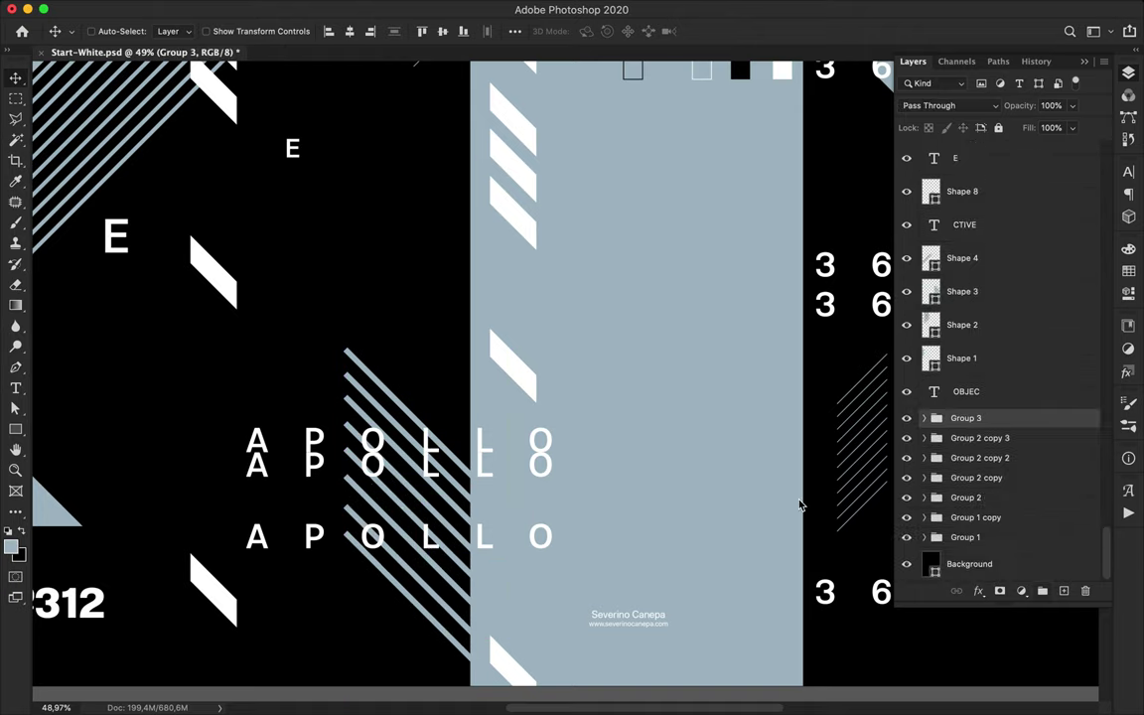
Select all eight thick lines inside their group and distribute their vertical spacing evenly.
click(514, 33)
click(923, 418)
click(999, 447)
scroll(1001, 448, down, 5)
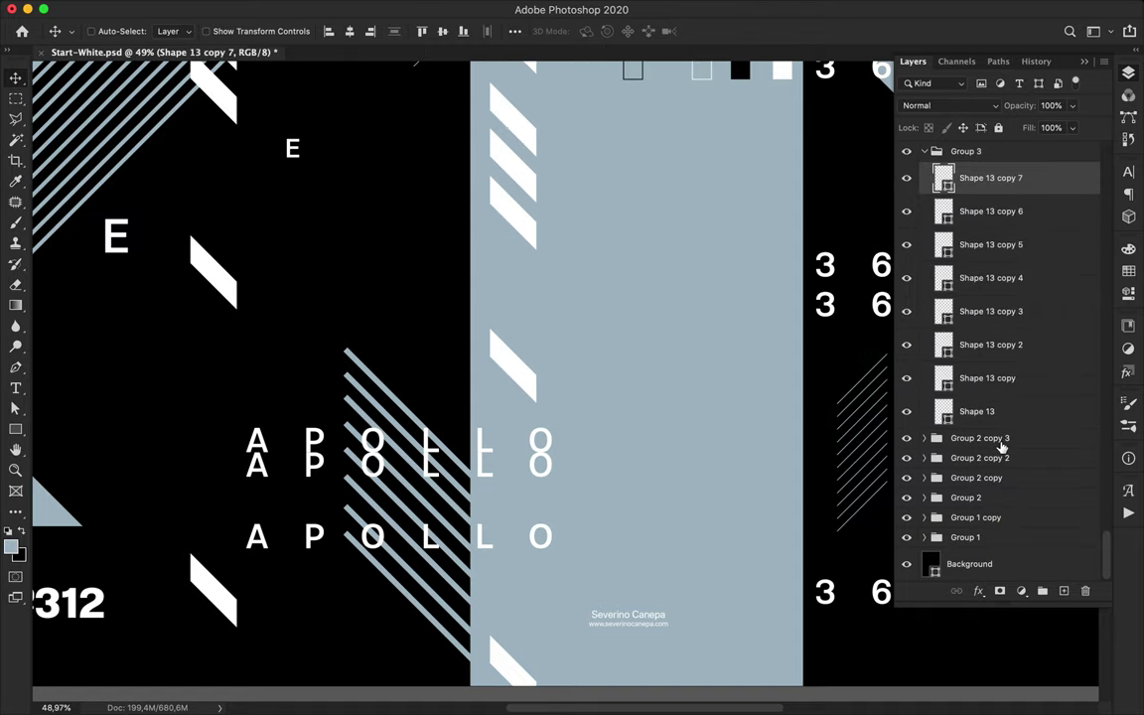
shift+click(990, 416)
click(513, 33)
Copy the thick lines beside the start of OBJEC and place horizontally flipped copies along the poster's upper right edge.
scroll(439, 306, down, 6)
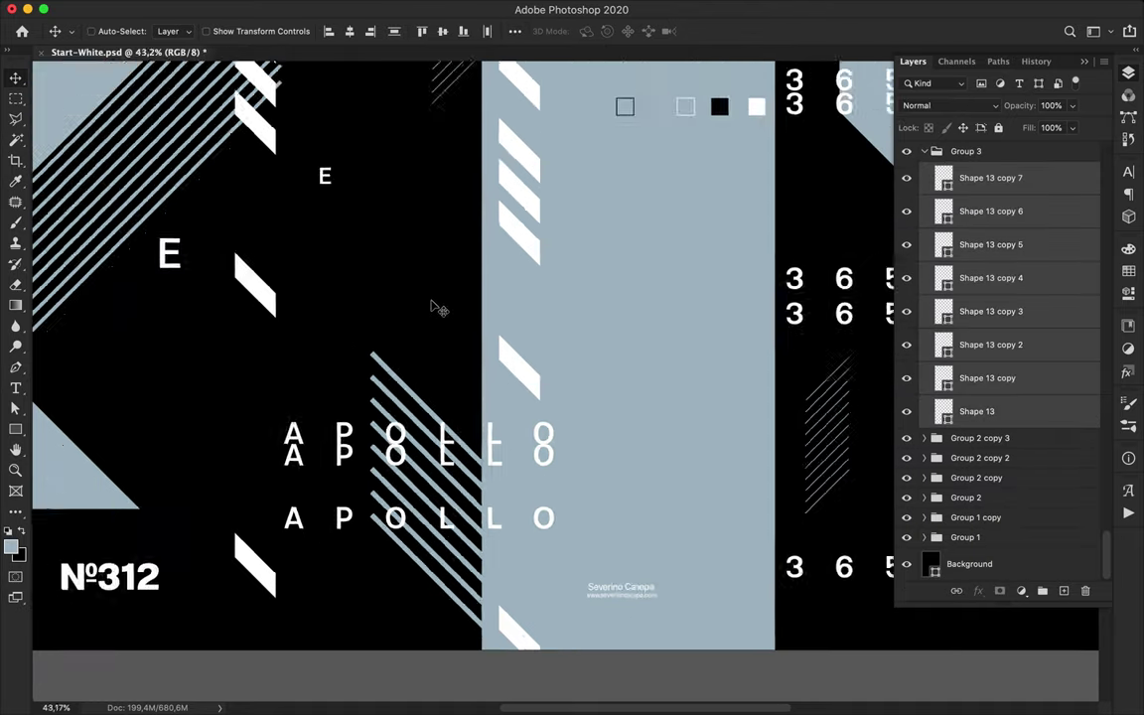
drag(493, 587, 641, 160)
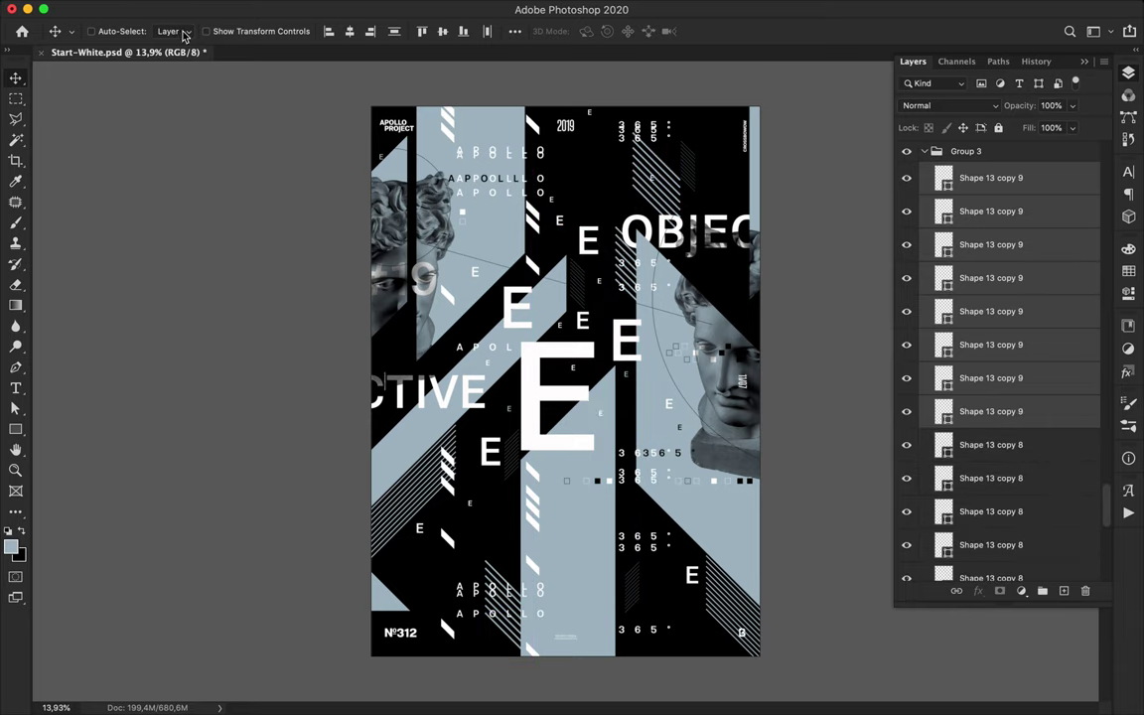
click(161, 8)
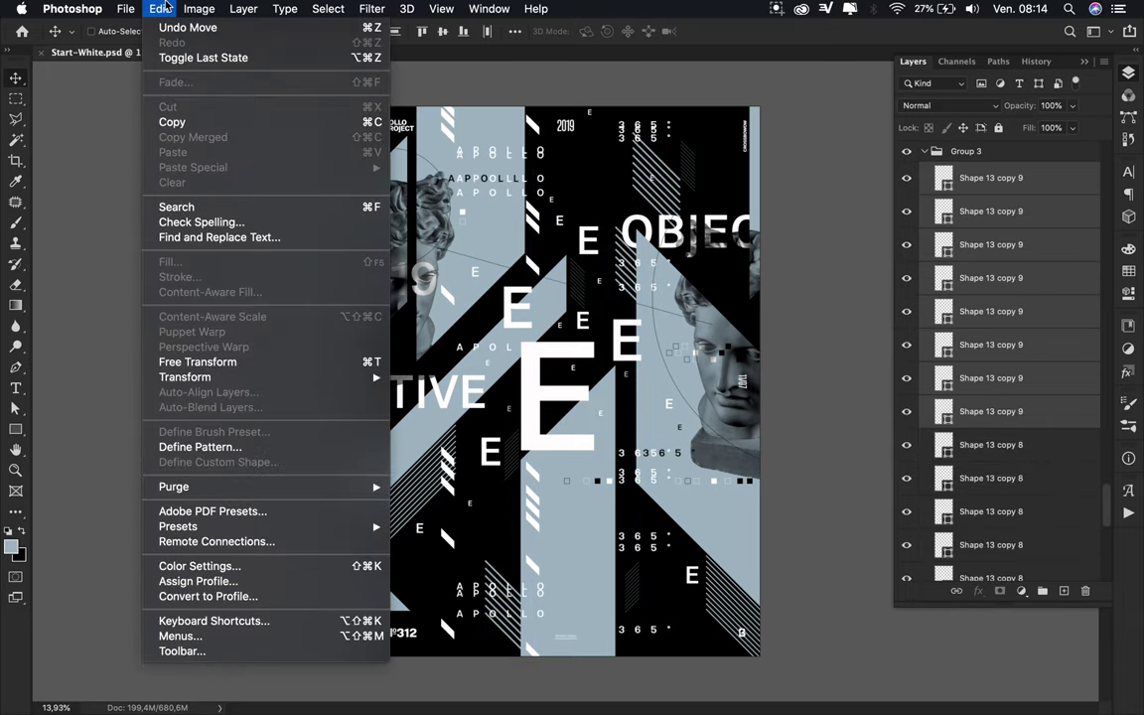
click(537, 567)
drag(593, 183, 752, 276)
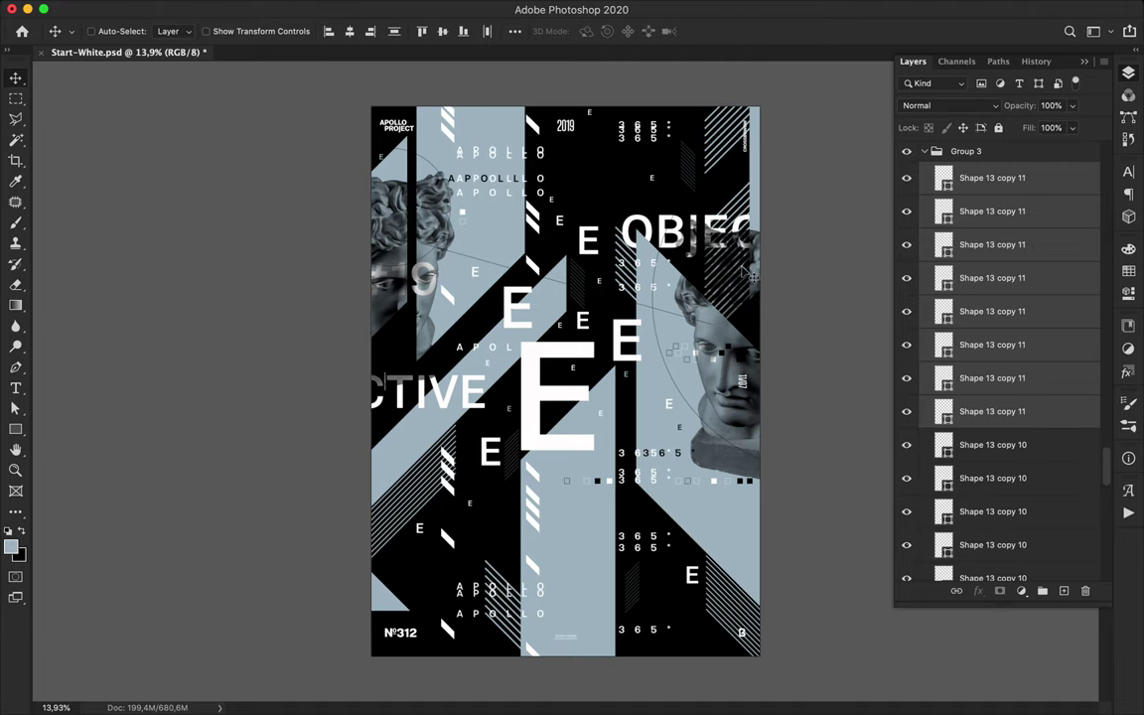
Save the poster and view it in full screen.
key(super+s)
click(700, 9)
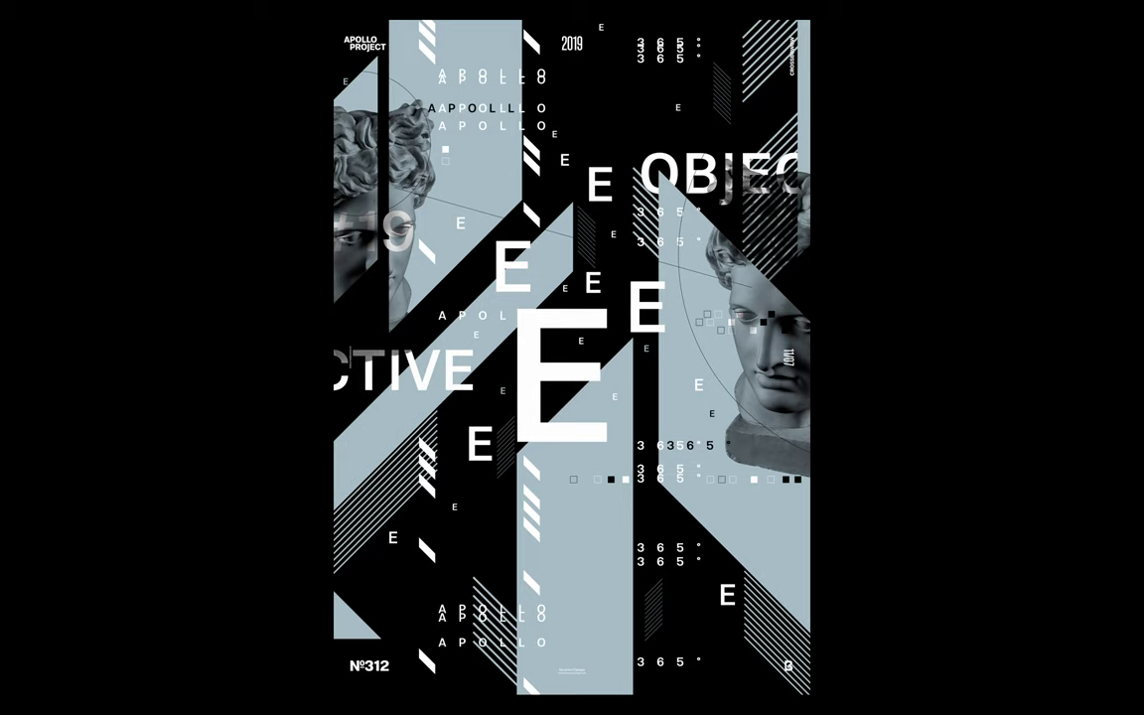